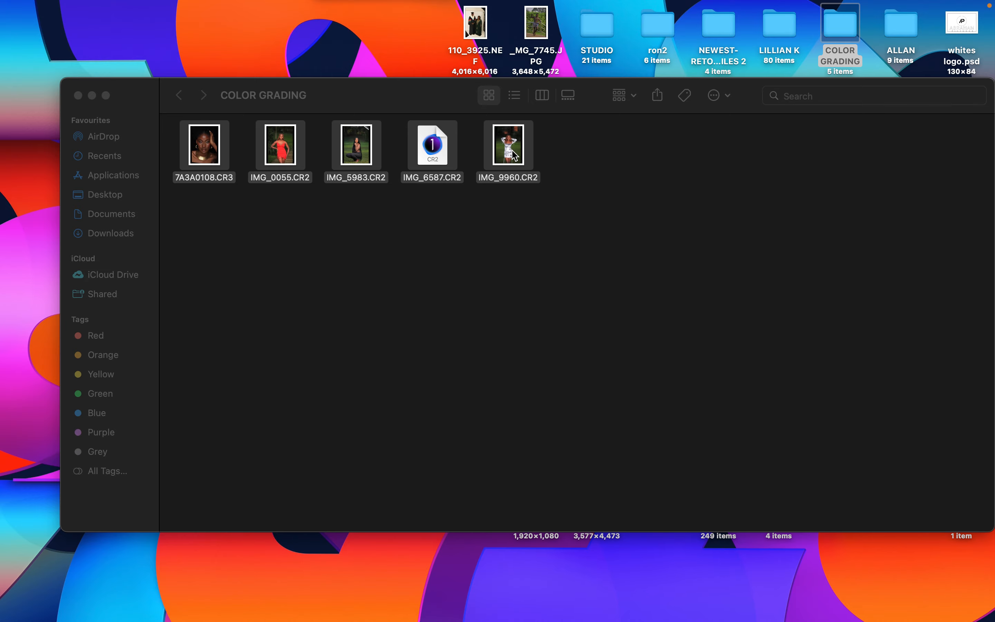
Open the five selected raw photos from the COLOR GRADING folder in Photoshop's Camera Raw
{"action": "left_click_drag", "start_coordinate": [512, 150], "coordinate": [487, 391]}
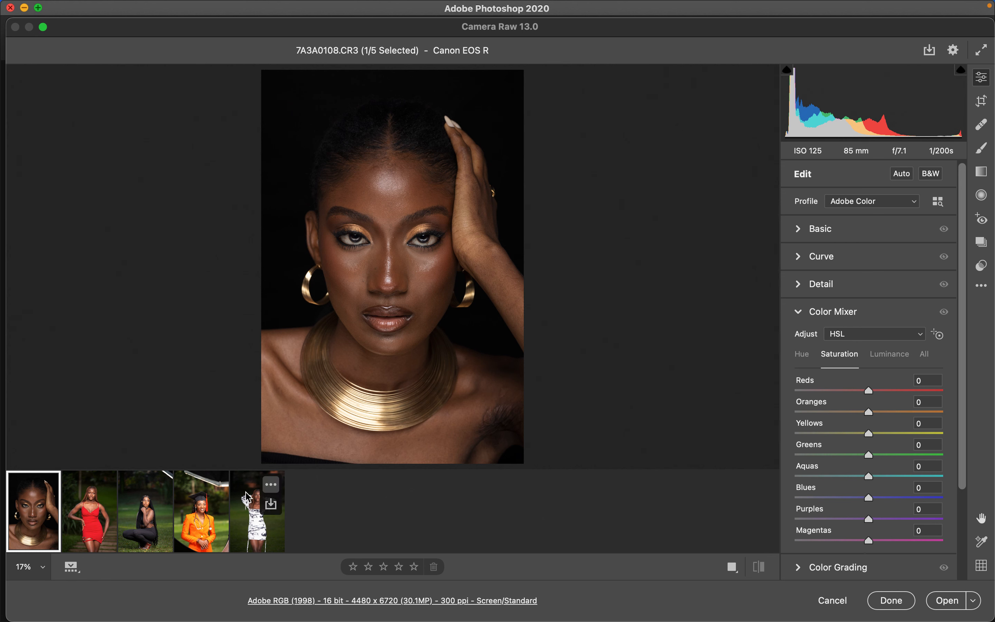
Look through the five loaded photos, comparing the outfit, skin and background colours in each
{"action": "left_click", "coordinate": [91, 537]}
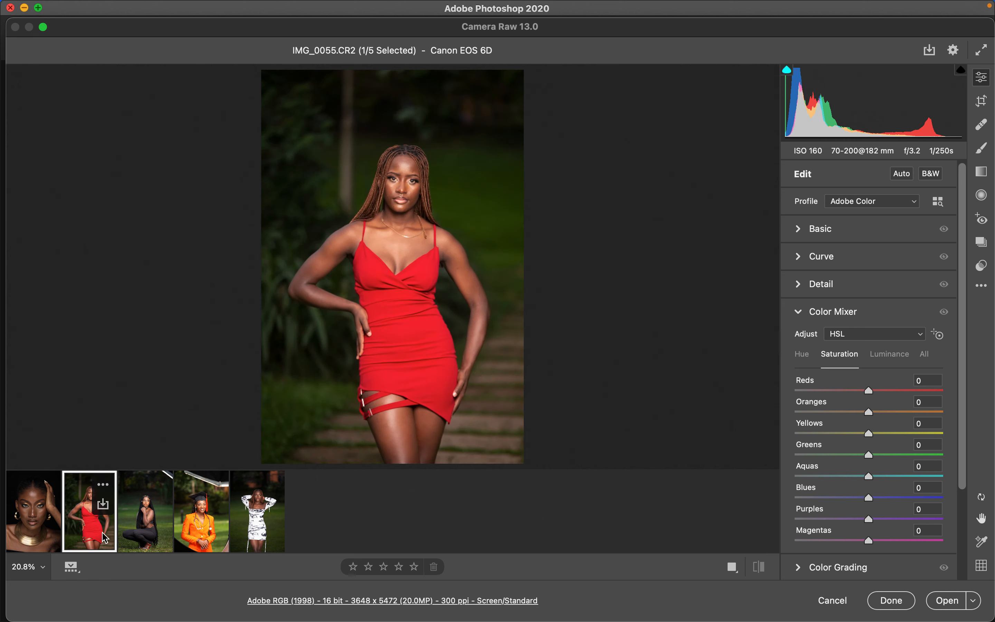
{"action": "left_click", "coordinate": [149, 534]}
{"action": "left_click", "coordinate": [198, 535]}
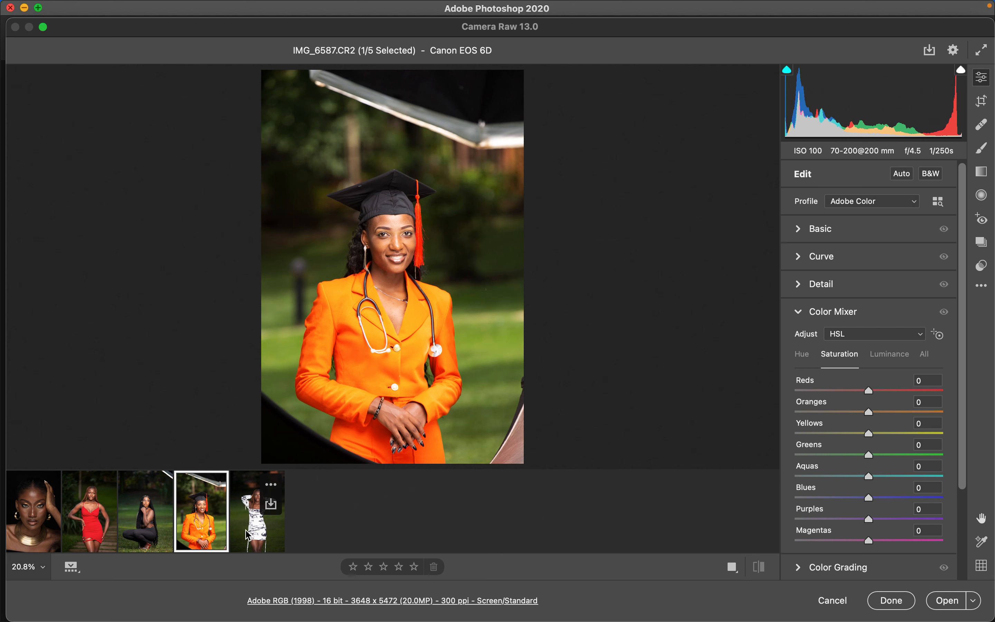
{"action": "left_click", "coordinate": [250, 533]}
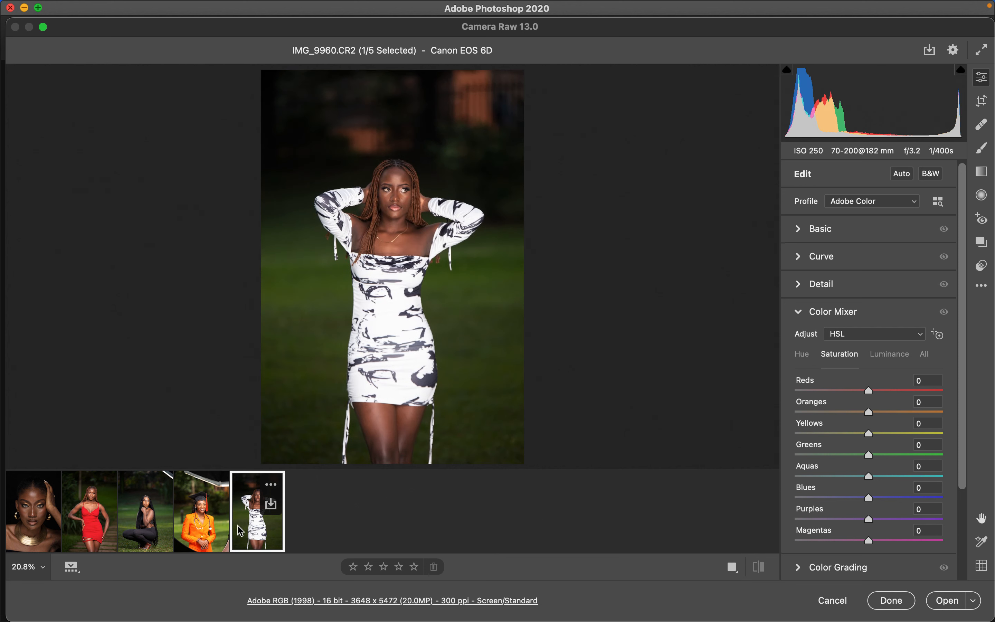
{"action": "left_click", "coordinate": [37, 532]}
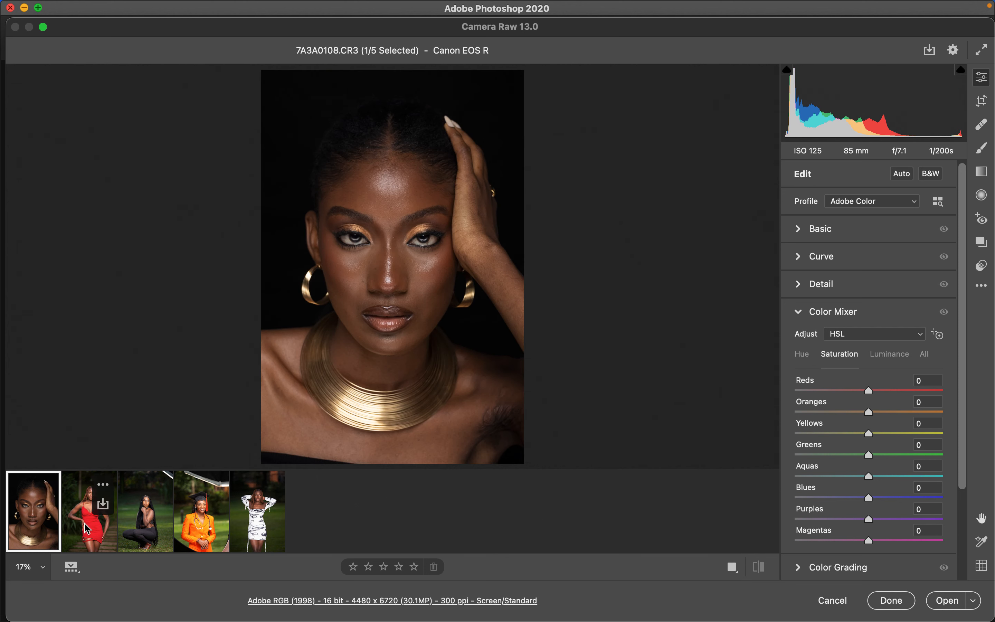
{"action": "left_click", "coordinate": [91, 539]}
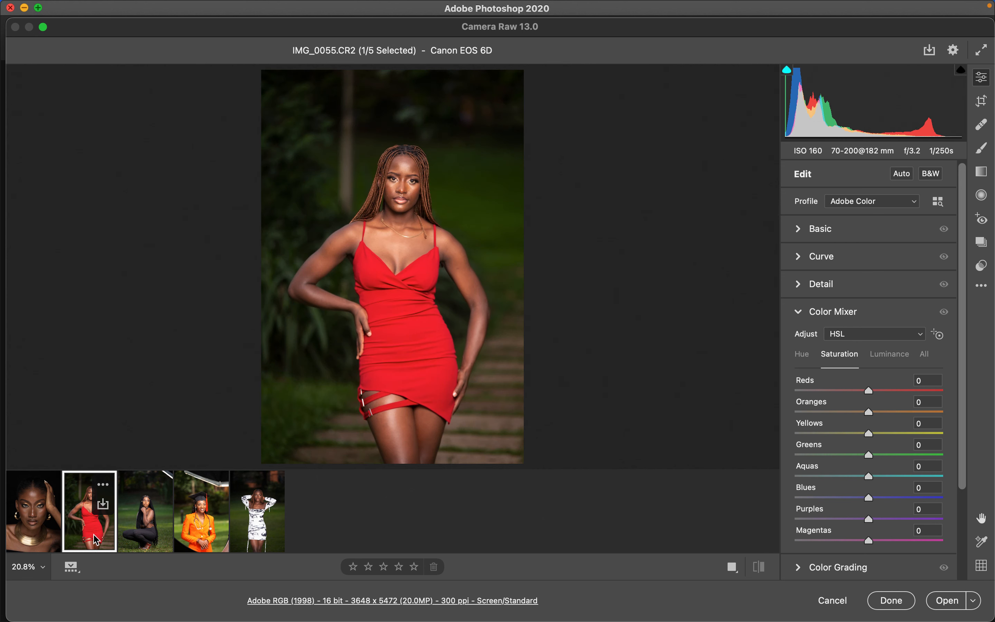
{"action": "left_click", "coordinate": [140, 537]}
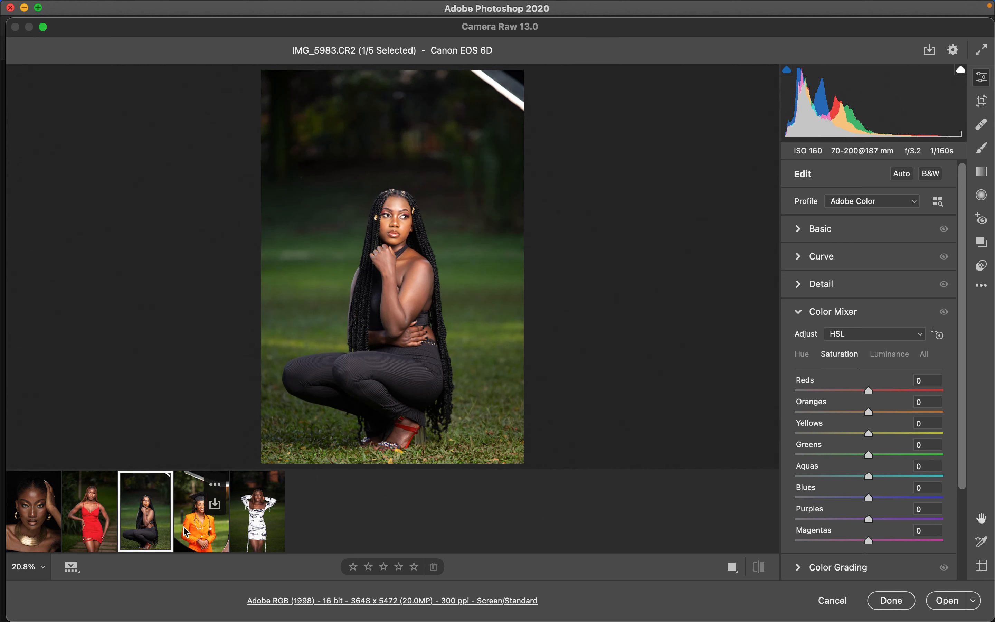
{"action": "left_click", "coordinate": [195, 536]}
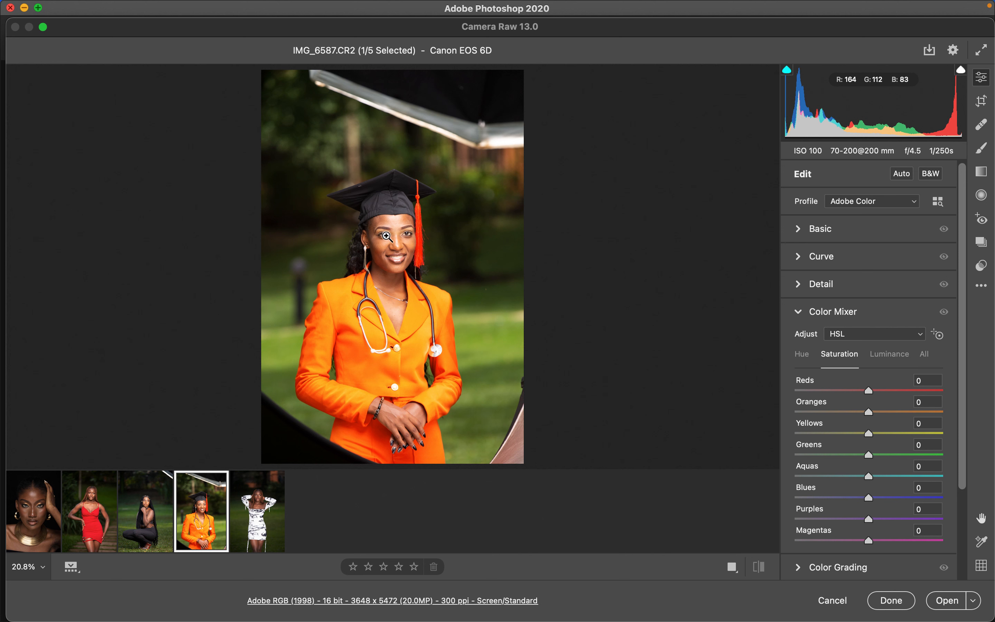
{"action": "left_click", "coordinate": [98, 535]}
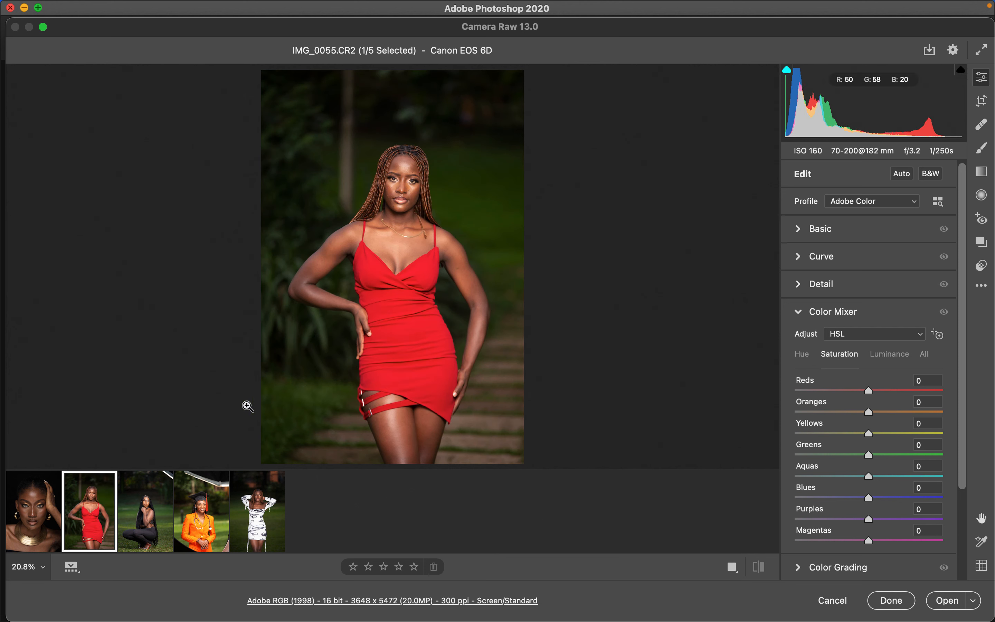
{"action": "left_click", "coordinate": [202, 537]}
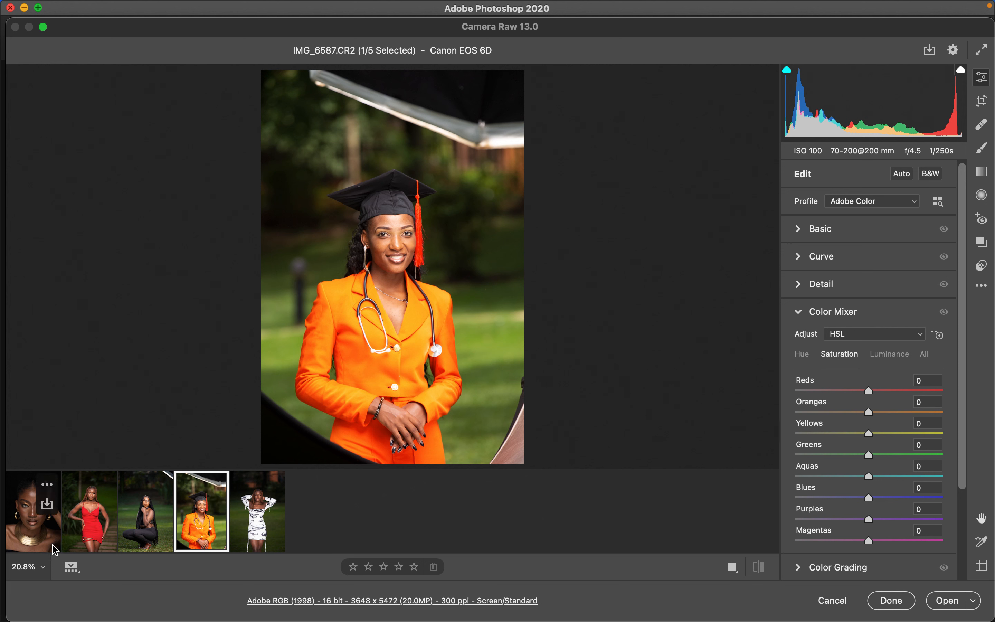
Adjust the basic tones of portrait 7A3A0108.CR3: Highlights -56, Whites -48, Shadows +45, Exposure +0.50 and Contrast +8
{"action": "left_click", "coordinate": [34, 543]}
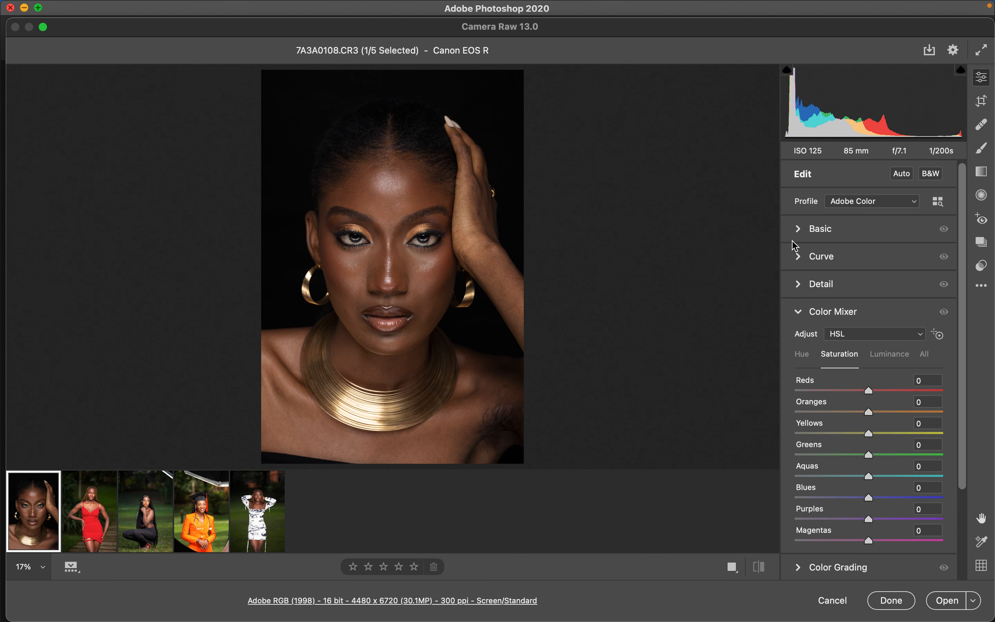
{"action": "left_click", "coordinate": [802, 230]}
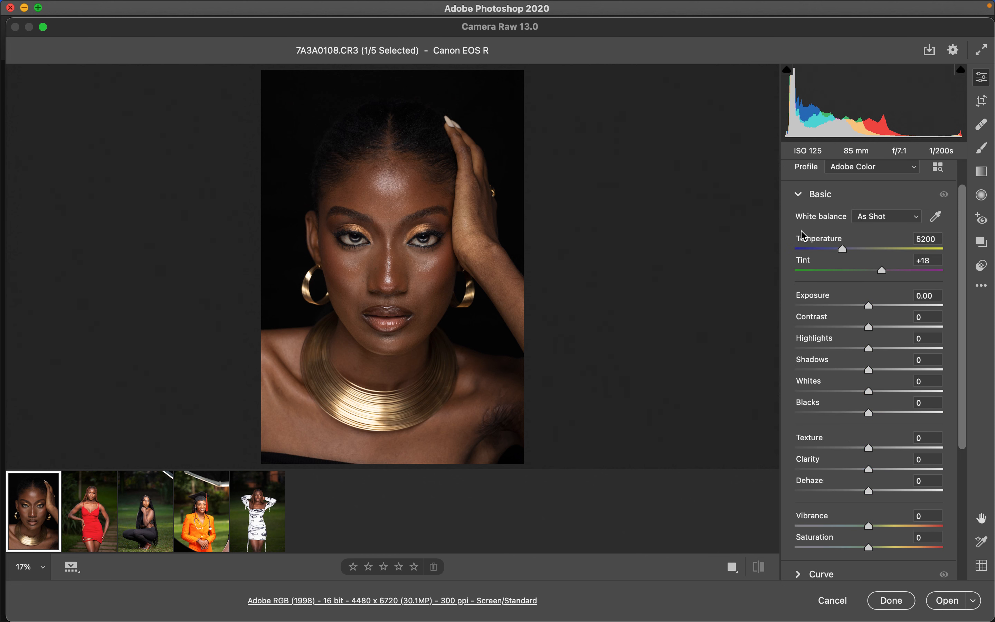
{"action": "left_click", "coordinate": [831, 349]}
{"action": "left_click_drag", "start_coordinate": [830, 350], "coordinate": [828, 349]}
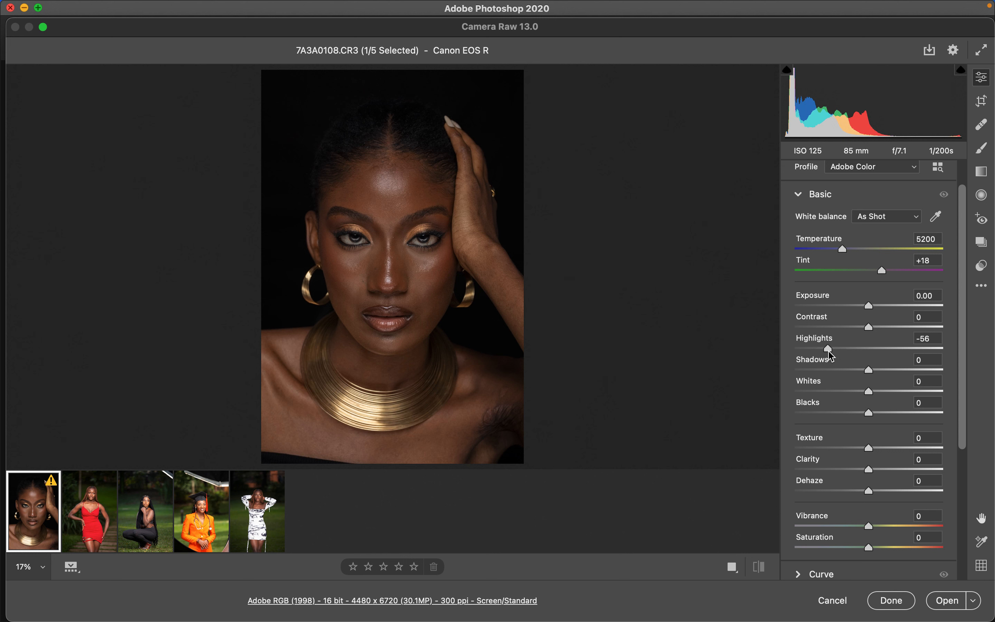
{"action": "left_click_drag", "start_coordinate": [850, 391], "coordinate": [836, 393]}
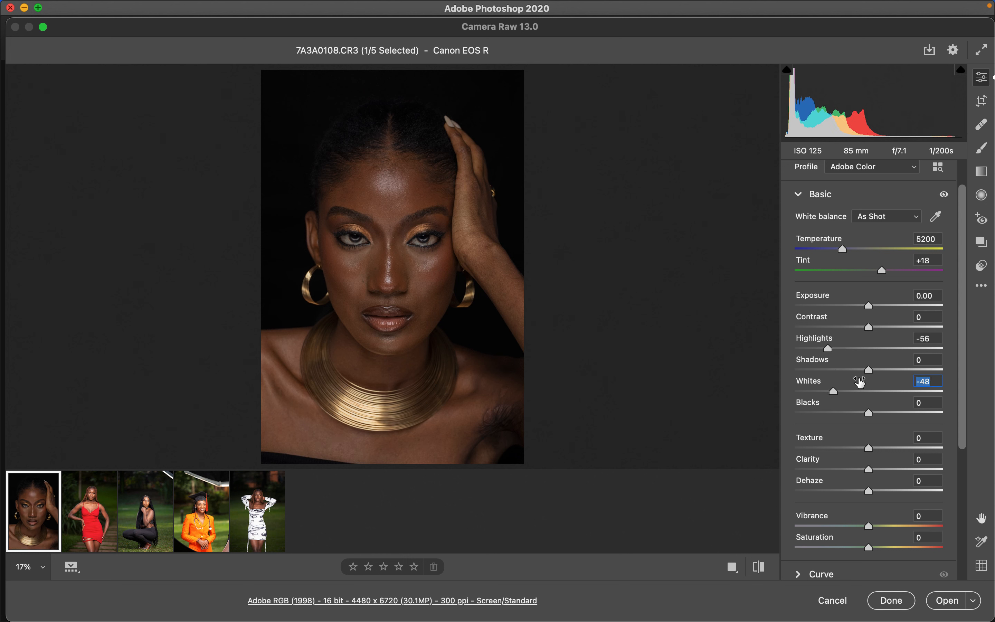
{"action": "left_click_drag", "start_coordinate": [889, 370], "coordinate": [903, 371]}
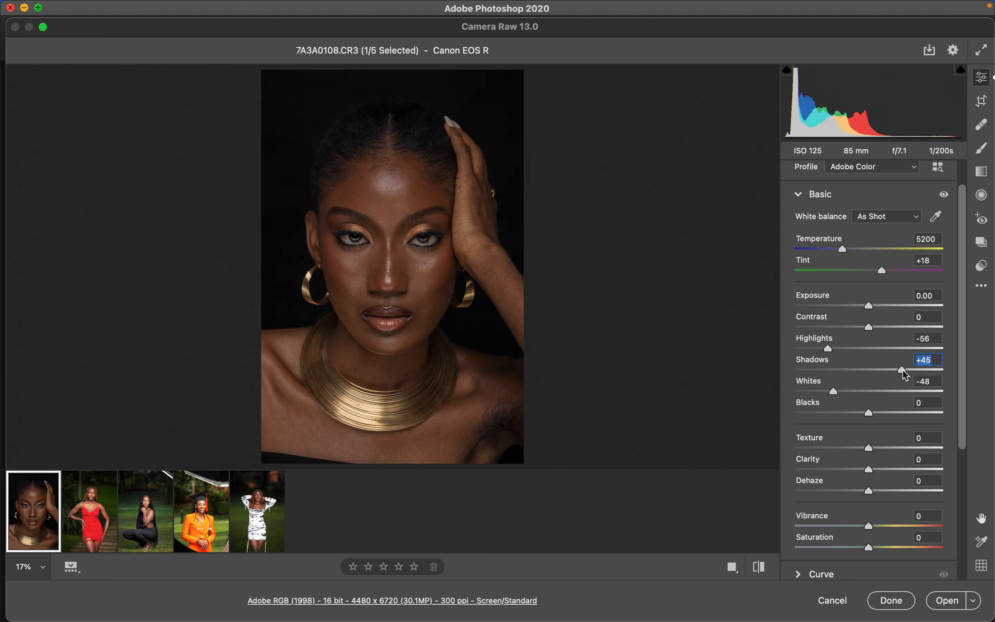
{"action": "left_click_drag", "start_coordinate": [872, 311], "coordinate": [874, 327]}
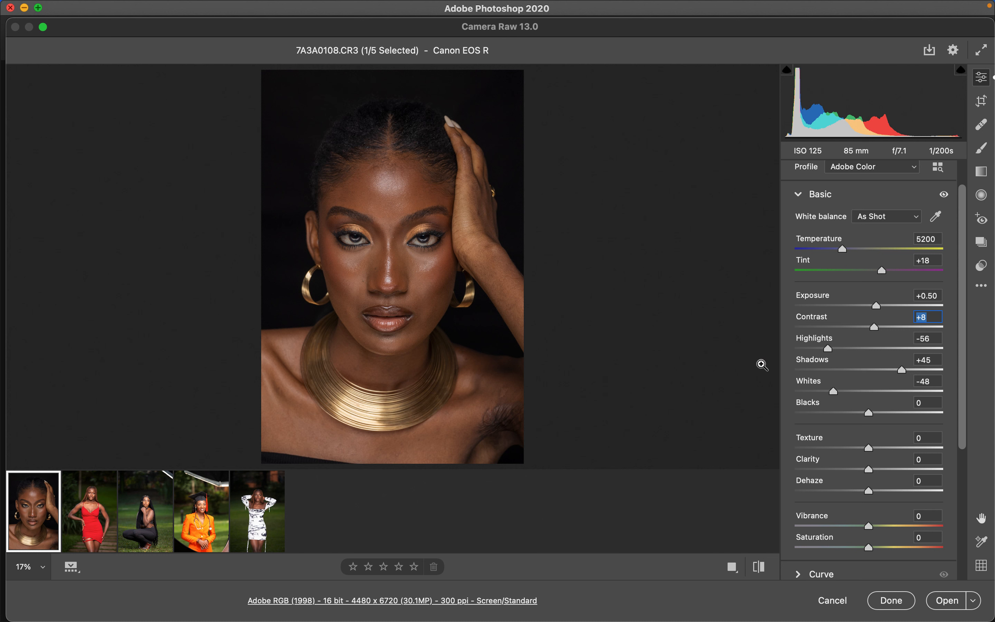
Copy the edit settings of 7A3A0108.CR3 and paste them onto the red dress photo IMG_0055.CR2
{"action": "left_click", "coordinate": [982, 288]}
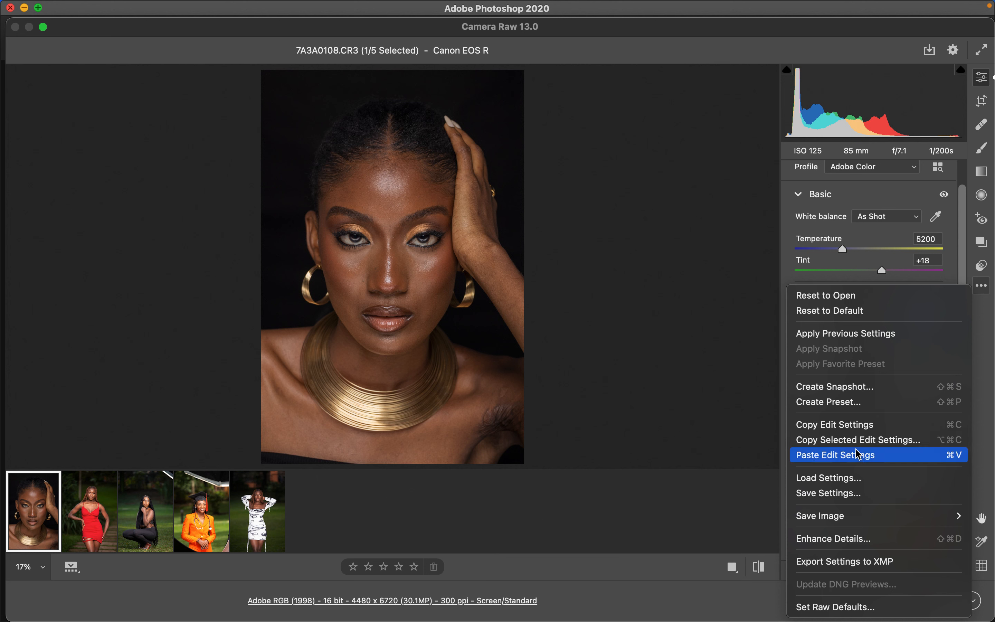
{"action": "left_click", "coordinate": [855, 430]}
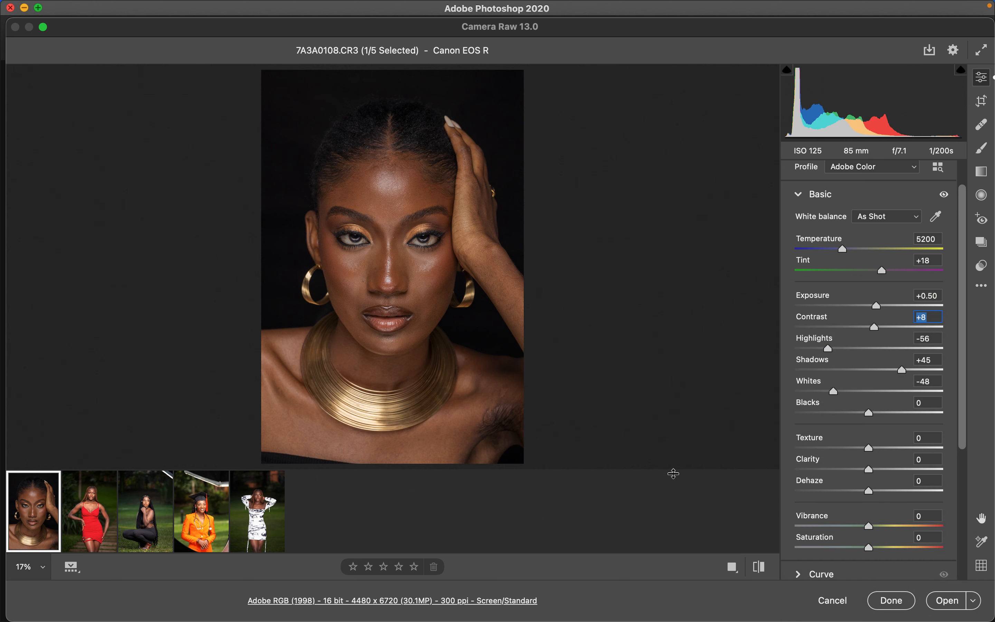
{"action": "left_click", "coordinate": [89, 535]}
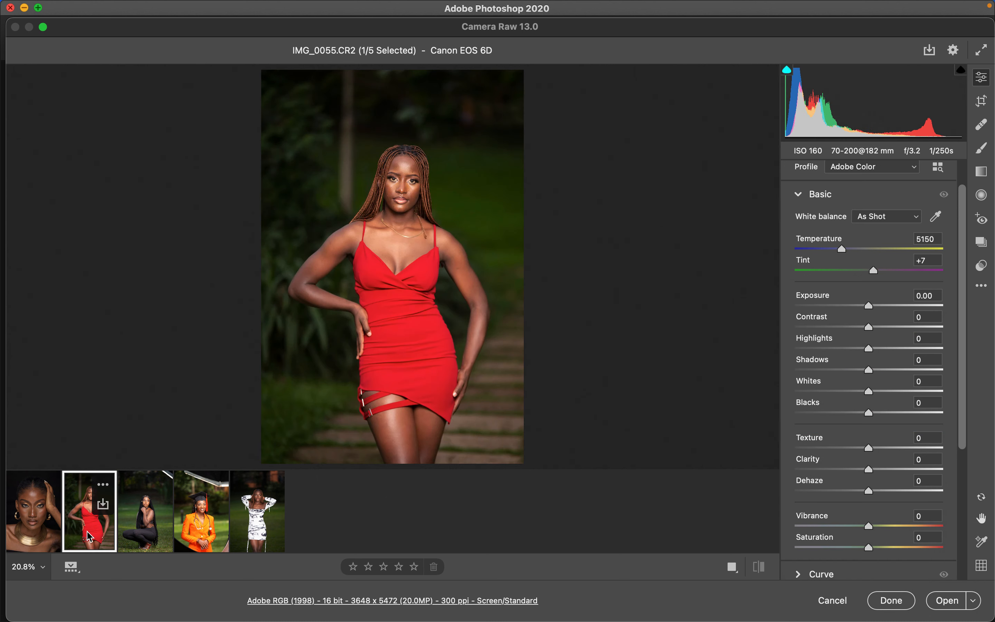
{"action": "left_click", "coordinate": [981, 288]}
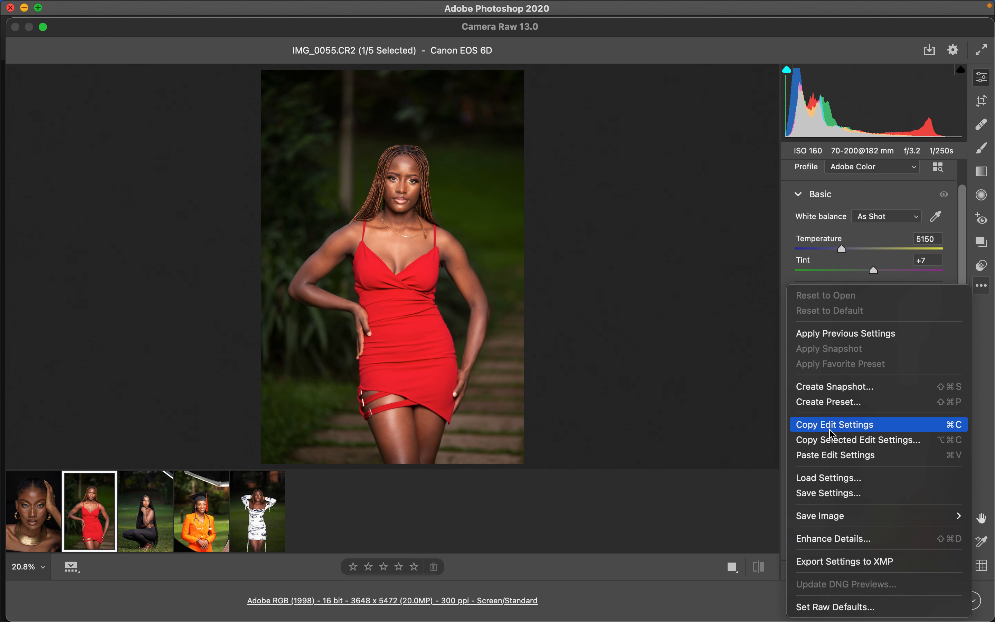
{"action": "left_click", "coordinate": [833, 456]}
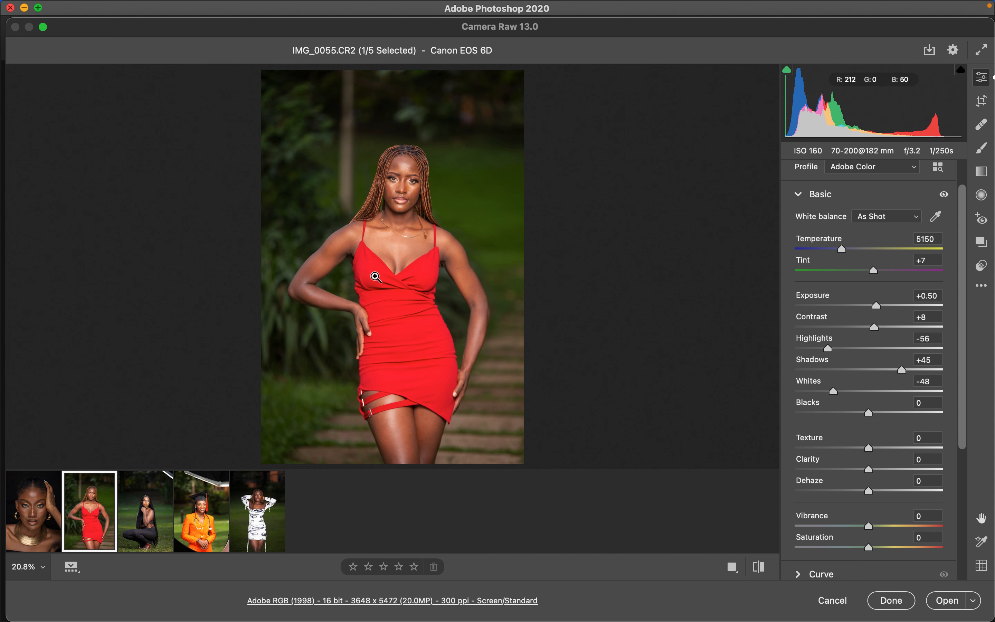
Set the red dress photo's Exposure to +0.20 and its Whites to -55
{"action": "mouse_move", "coordinate": [58, 516]}
{"action": "left_click_drag", "start_coordinate": [877, 310], "coordinate": [874, 312]}
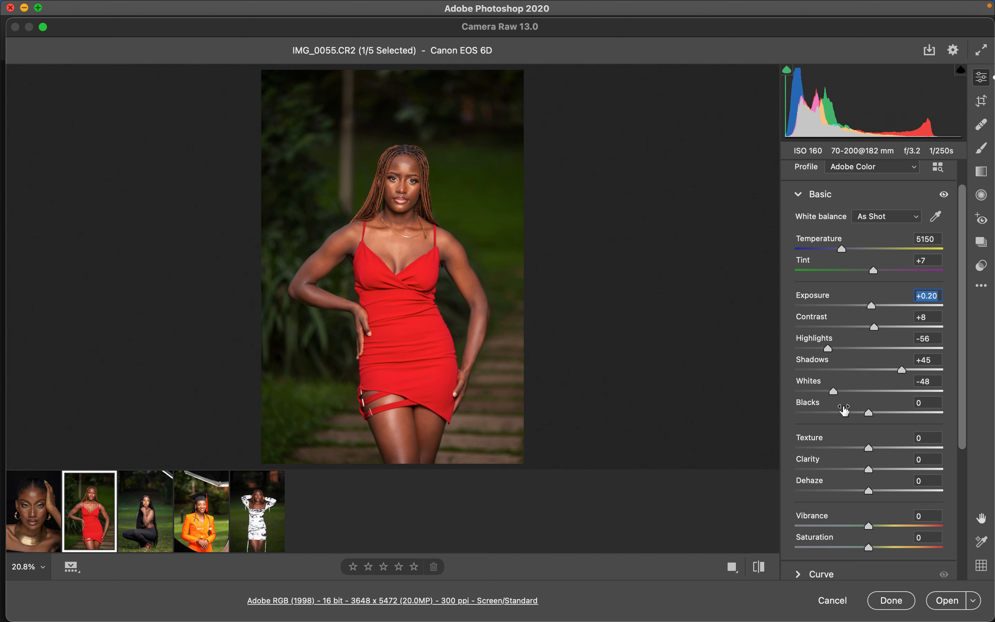
{"action": "left_click_drag", "start_coordinate": [834, 392], "coordinate": [832, 394]}
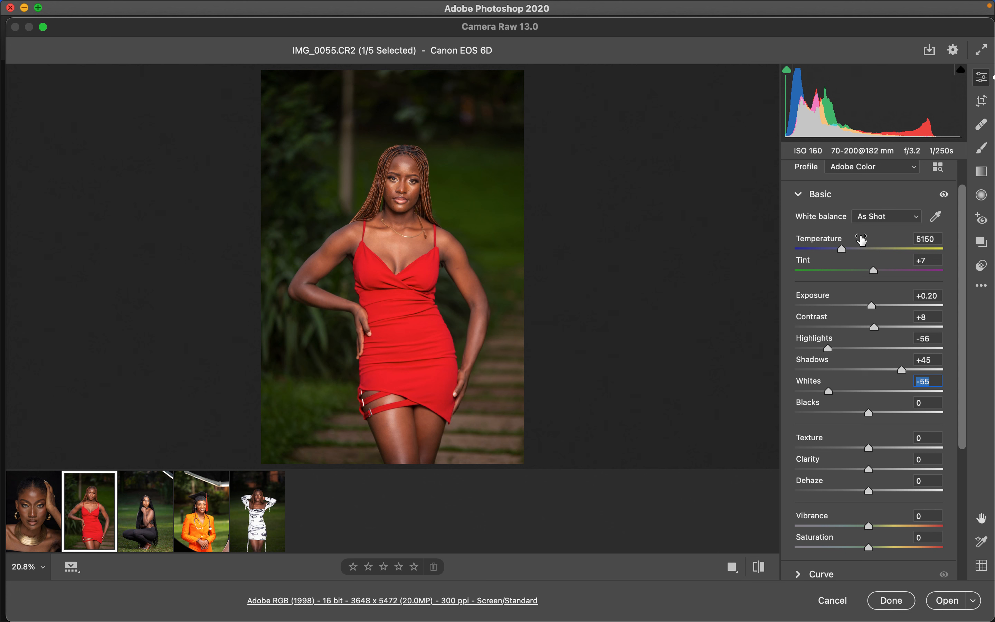
Try shifting the Reds hue in the Color Mixer to -81 and +48 on the dress photo, and return it to 0
{"action": "left_click_drag", "start_coordinate": [963, 313], "coordinate": [973, 463]}
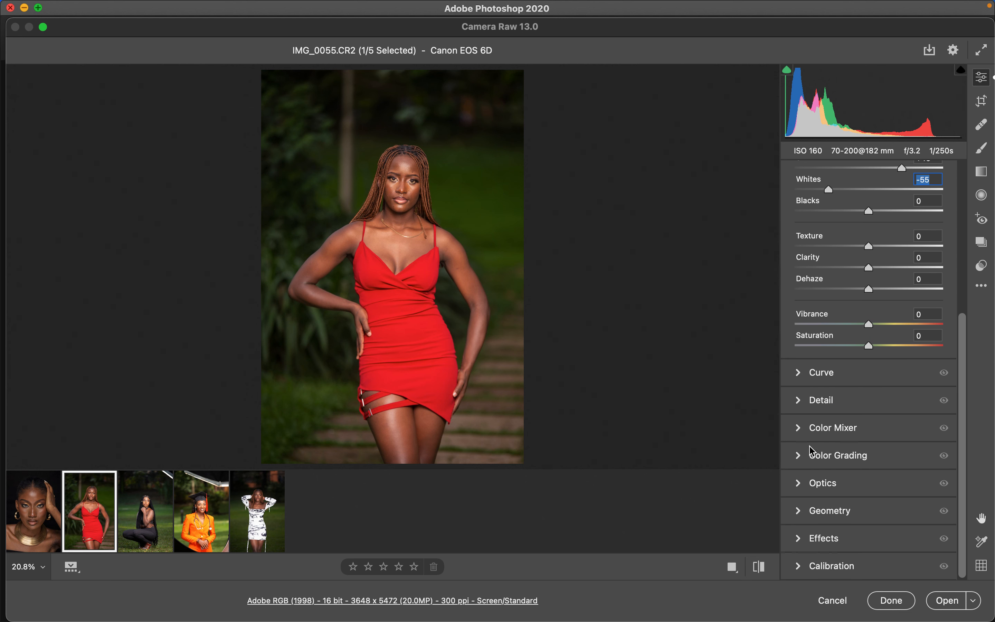
{"action": "left_click", "coordinate": [804, 433]}
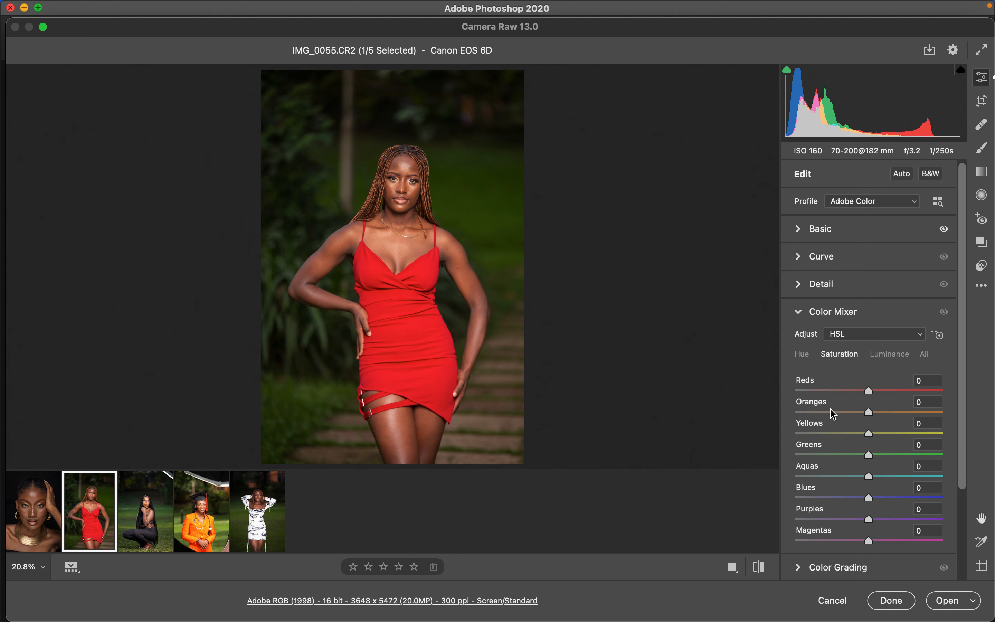
{"action": "left_click", "coordinate": [802, 356]}
{"action": "left_click", "coordinate": [847, 362]}
{"action": "left_click", "coordinate": [890, 361]}
{"action": "left_click", "coordinate": [807, 363]}
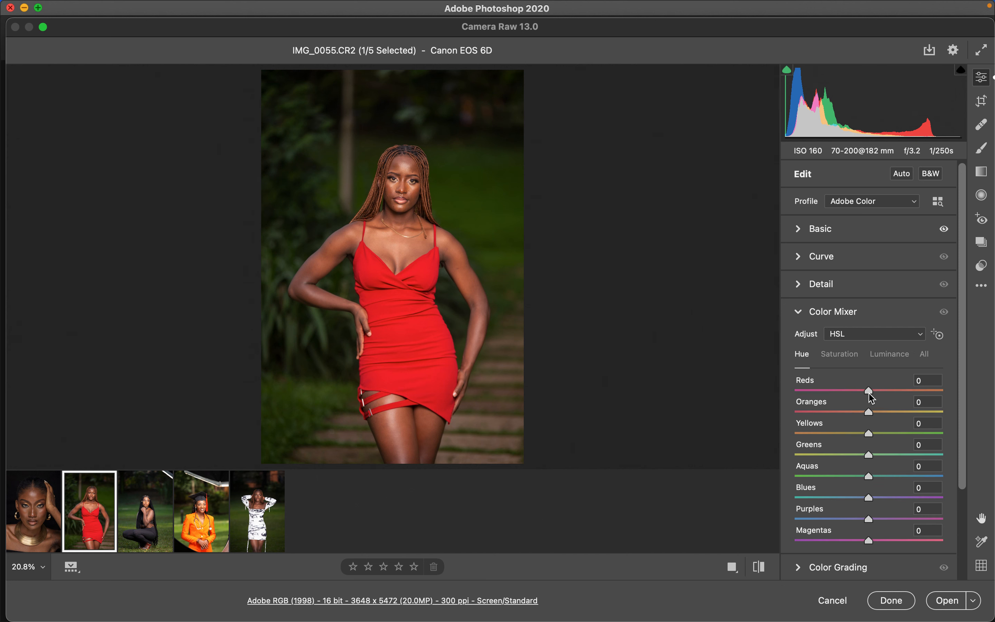
{"action": "left_click_drag", "start_coordinate": [869, 393], "coordinate": [810, 397]}
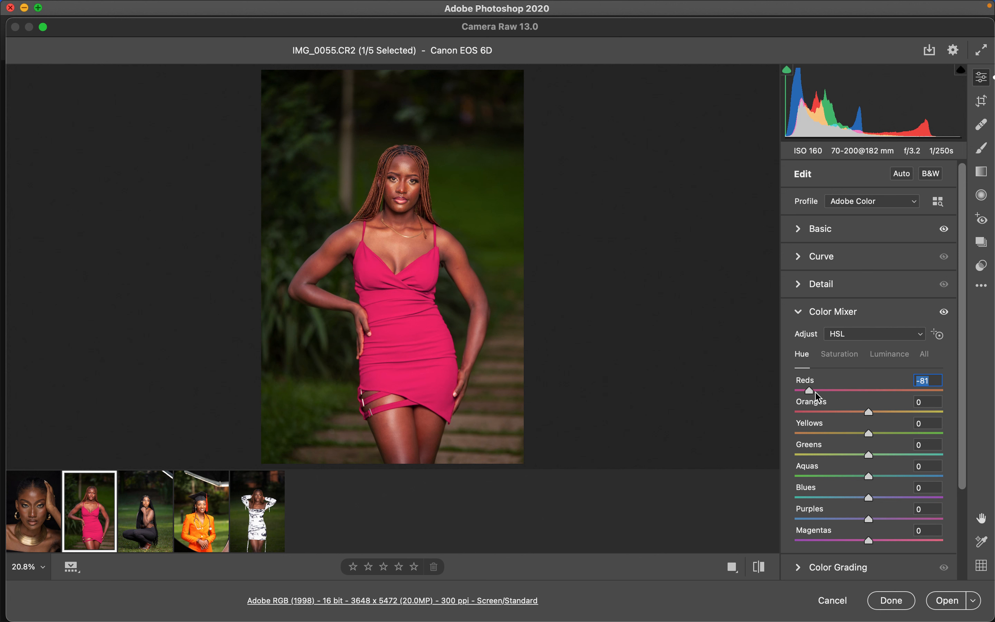
{"action": "left_click_drag", "start_coordinate": [810, 391], "coordinate": [906, 393]}
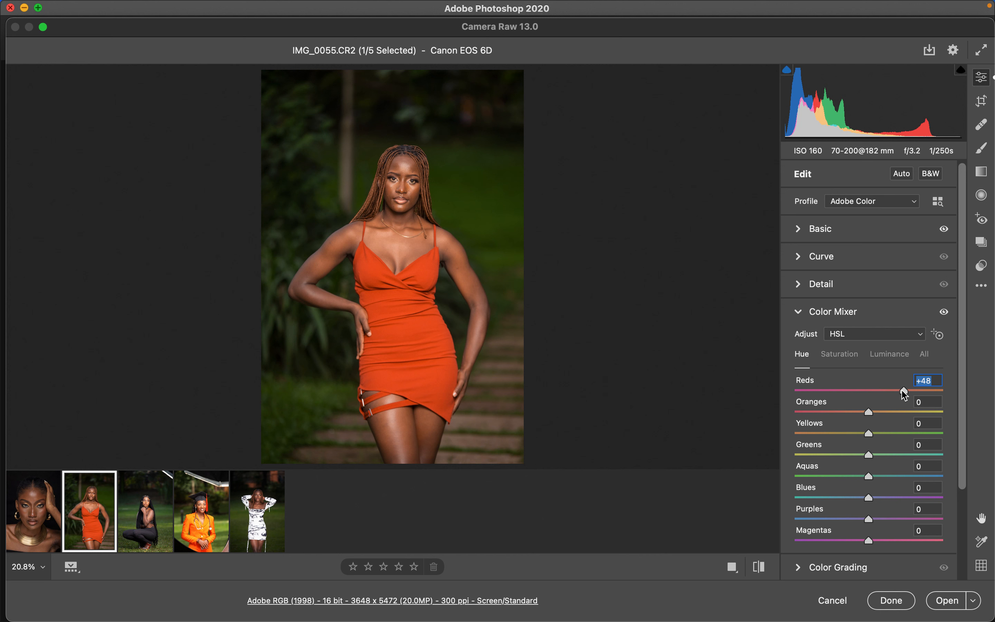
{"action": "left_click_drag", "start_coordinate": [905, 394], "coordinate": [870, 399]}
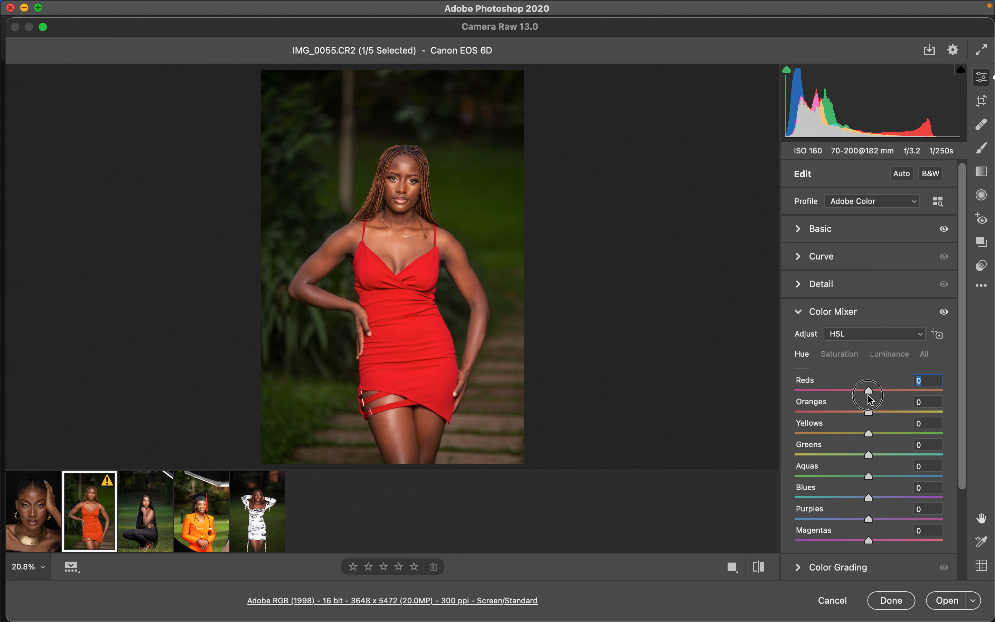
Try lowering the Reds saturation of the dress photo to -100, and return it to 0
{"action": "left_click", "coordinate": [845, 356]}
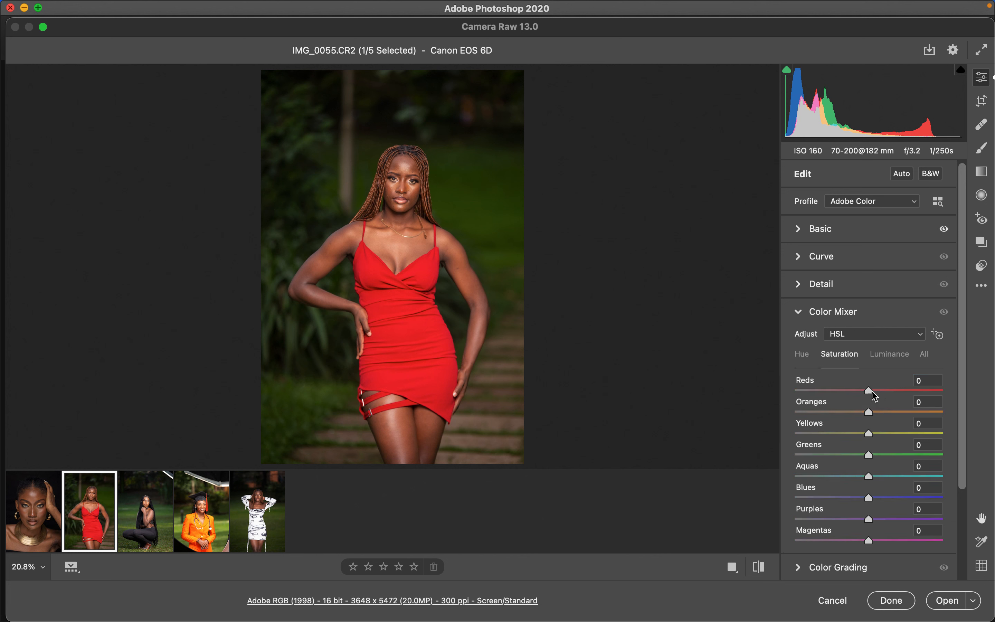
{"action": "left_click_drag", "start_coordinate": [873, 395], "coordinate": [784, 402]}
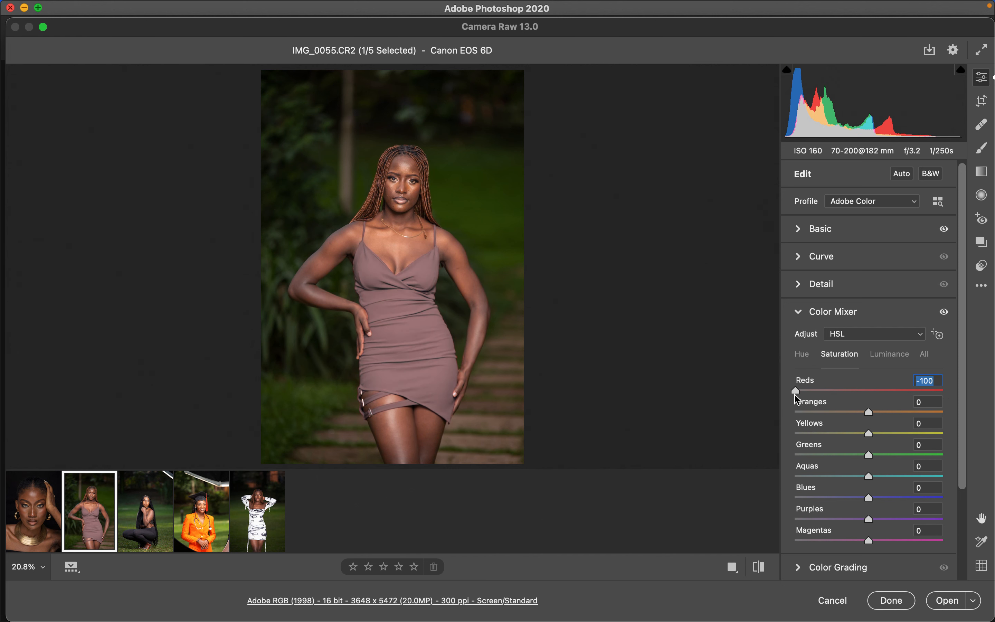
{"action": "left_click", "coordinate": [807, 382]}
{"action": "left_click", "coordinate": [804, 382]}
{"action": "left_click_drag", "start_coordinate": [800, 391], "coordinate": [832, 399]}
Try the Reds luminance of the dress photo at -100 and +99, and return it to 0
{"action": "left_click", "coordinate": [892, 357]}
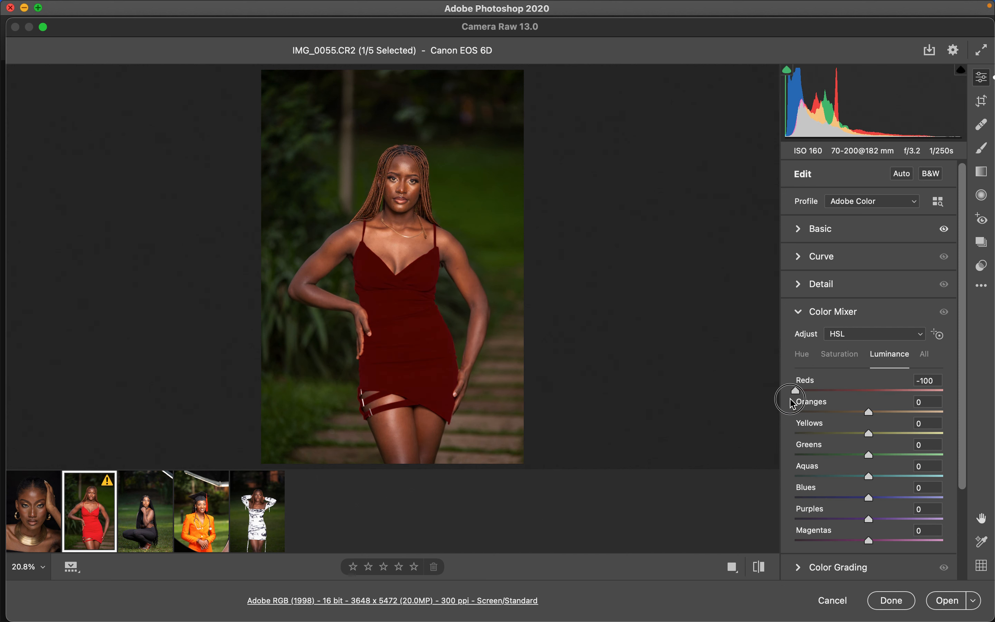
{"action": "left_click_drag", "start_coordinate": [791, 402], "coordinate": [941, 393]}
{"action": "left_click_drag", "start_coordinate": [808, 383], "coordinate": [809, 385]}
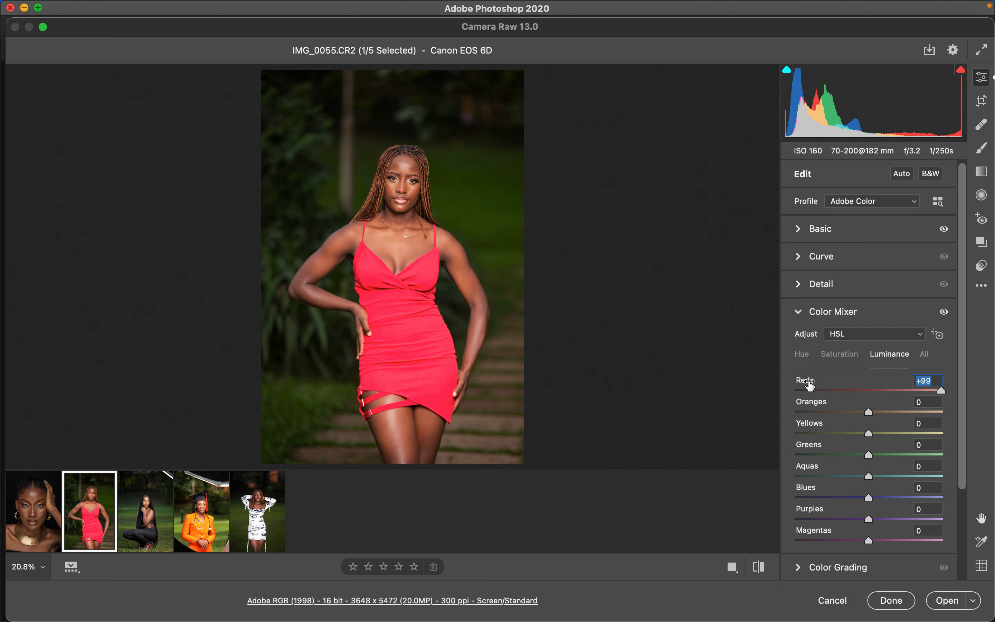
{"action": "left_click_drag", "start_coordinate": [941, 391], "coordinate": [868, 398]}
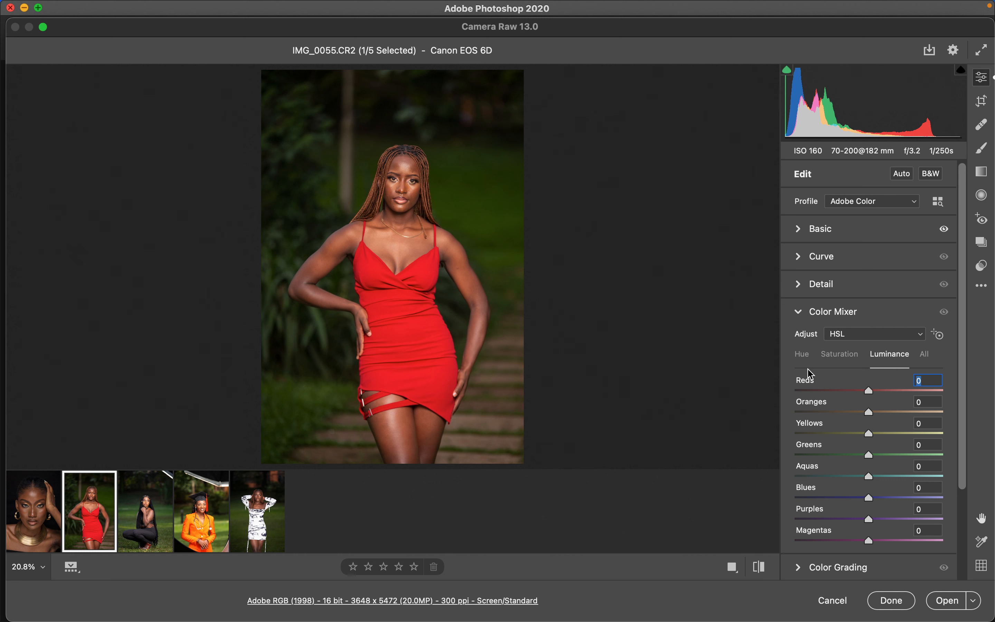
Shift the red dress photo's Greens hue to +83 and its Yellows hue to +75 in the Color Mixer
{"action": "left_click", "coordinate": [803, 356]}
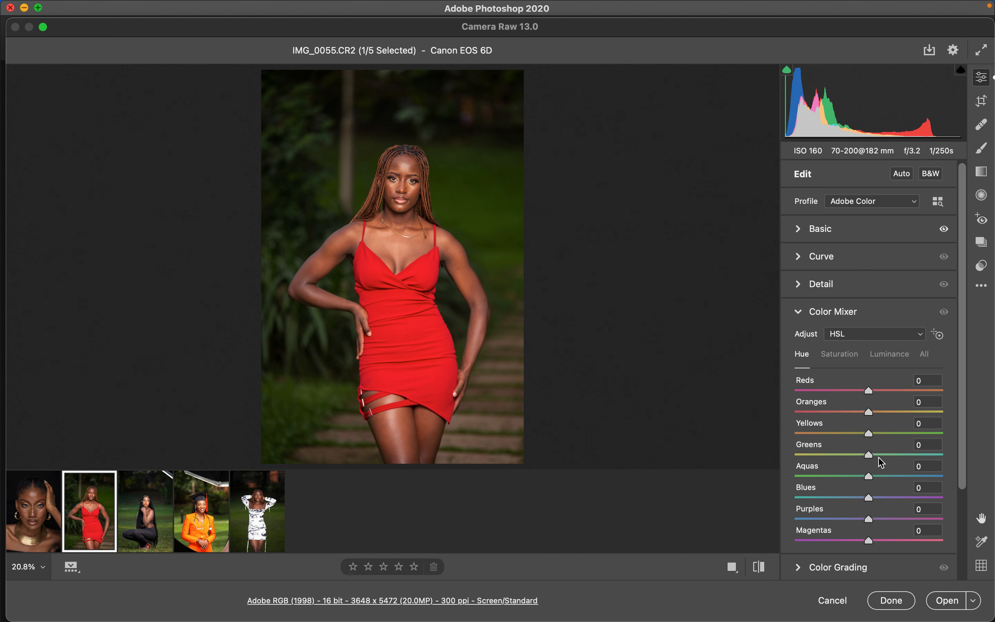
{"action": "left_click_drag", "start_coordinate": [869, 455], "coordinate": [931, 459]}
{"action": "left_click_drag", "start_coordinate": [871, 433], "coordinate": [923, 449]}
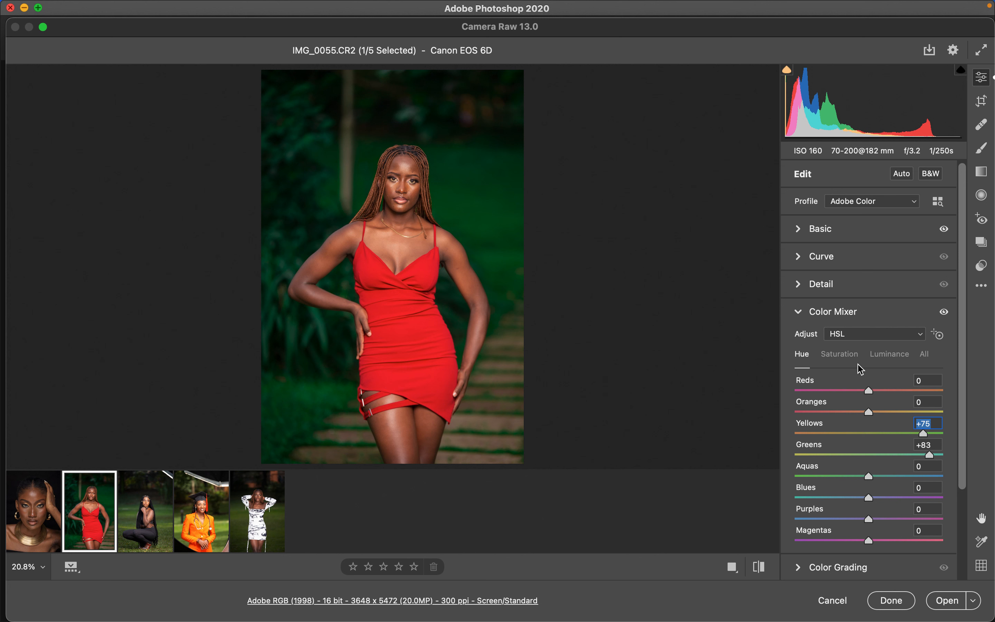
Lower the red dress photo's Yellows and Greens saturation to -31 each, and set its Temperature to 5350
{"action": "left_click", "coordinate": [841, 356]}
{"action": "mouse_move", "coordinate": [852, 460]}
{"action": "left_mouse_down"}
{"action": "mouse_move", "coordinate": [844, 455]}
{"action": "mouse_move", "coordinate": [850, 434]}
{"action": "mouse_move", "coordinate": [843, 453]}
{"action": "left_mouse_up"}
{"action": "left_click_drag", "start_coordinate": [846, 434], "coordinate": [846, 456]}
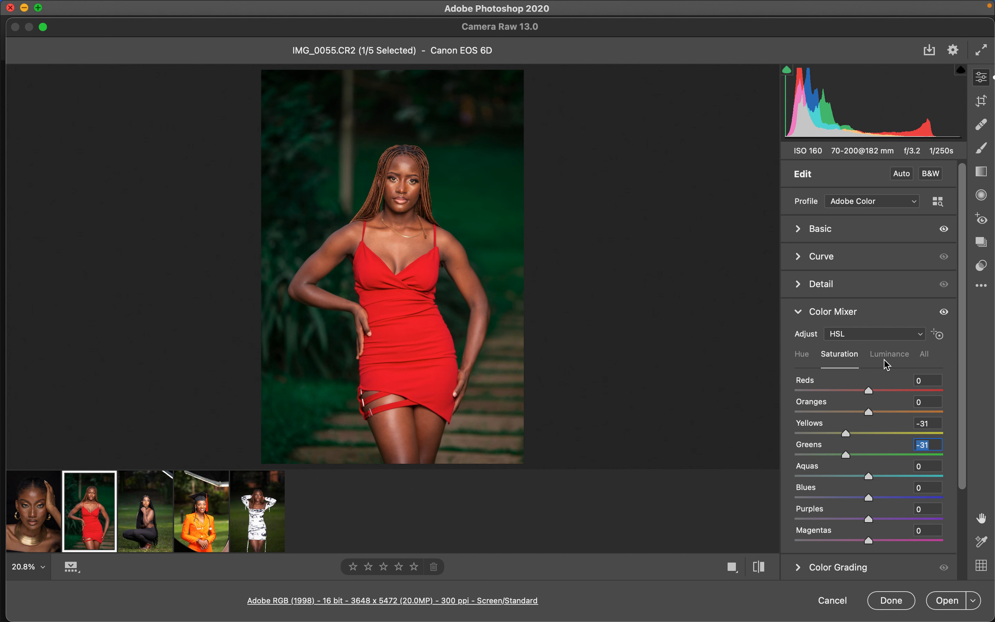
{"action": "left_click", "coordinate": [802, 232]}
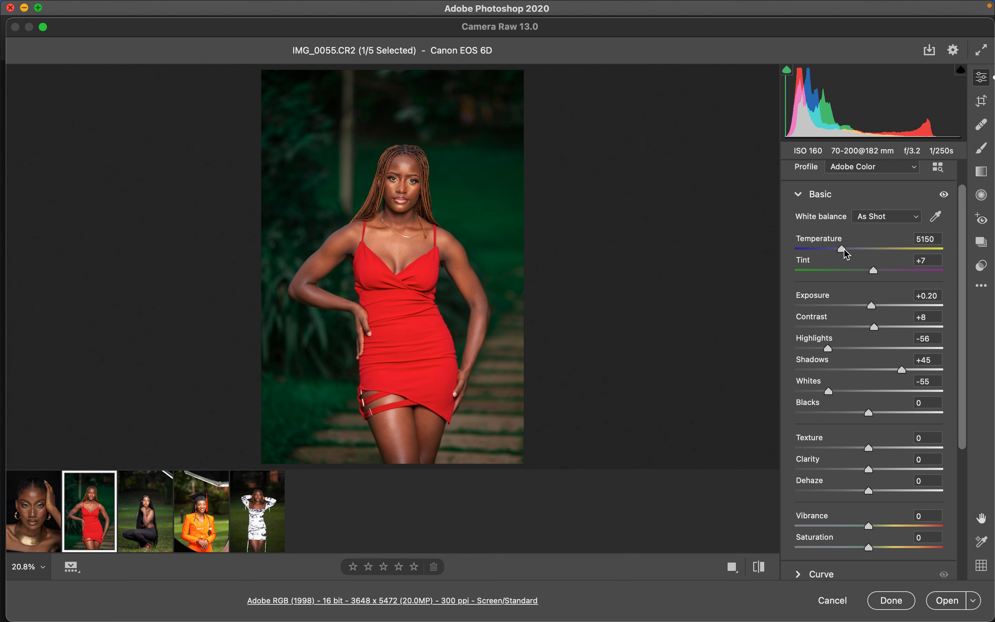
{"action": "mouse_move", "coordinate": [845, 254]}
{"action": "left_mouse_down"}
{"action": "mouse_move", "coordinate": [900, 262]}
{"action": "mouse_move", "coordinate": [822, 258]}
{"action": "mouse_move", "coordinate": [845, 255]}
{"action": "left_mouse_up"}
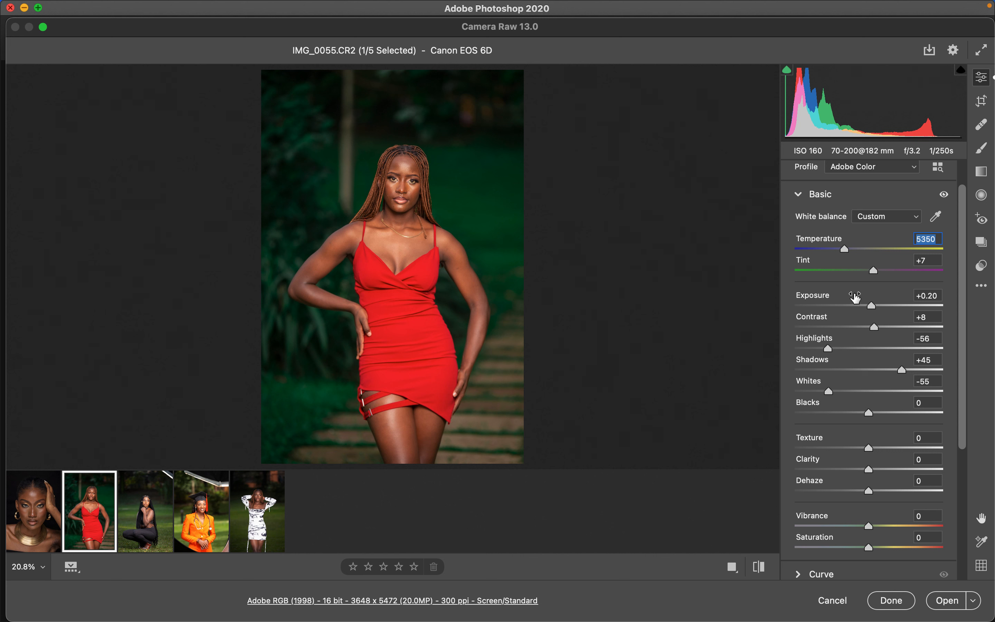
Copy the red dress photo's edit settings and paste them onto the crouching portrait, IMG_5983.CR2
{"action": "left_click", "coordinate": [981, 287]}
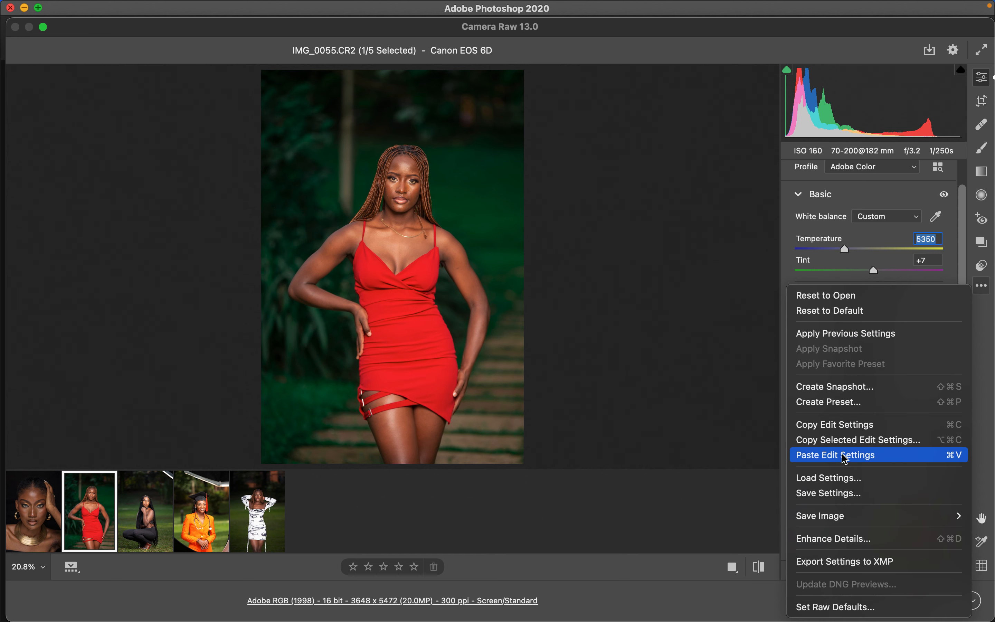
{"action": "left_click", "coordinate": [842, 427]}
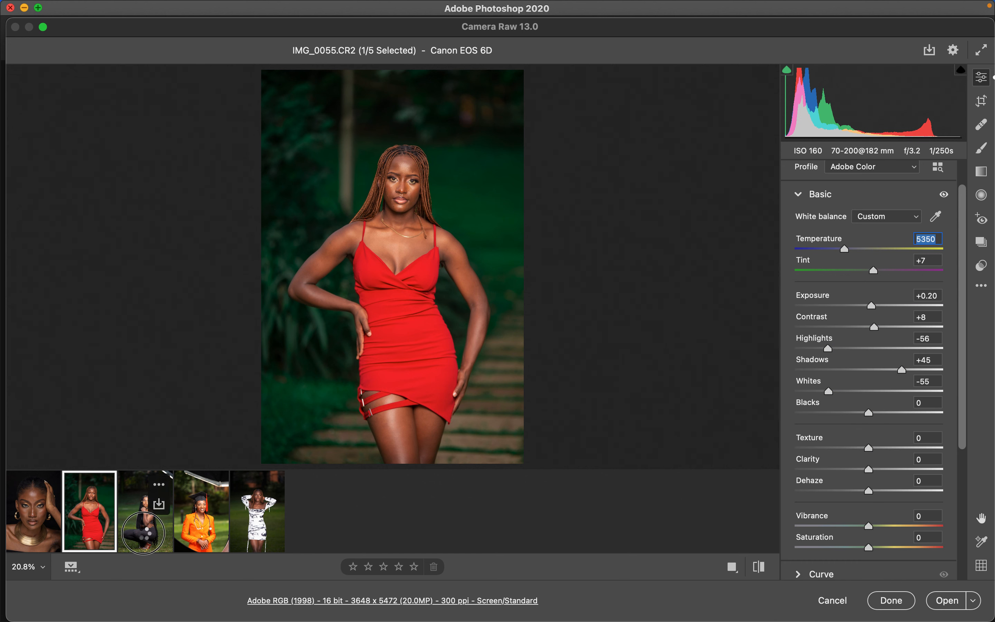
{"action": "left_click", "coordinate": [152, 539]}
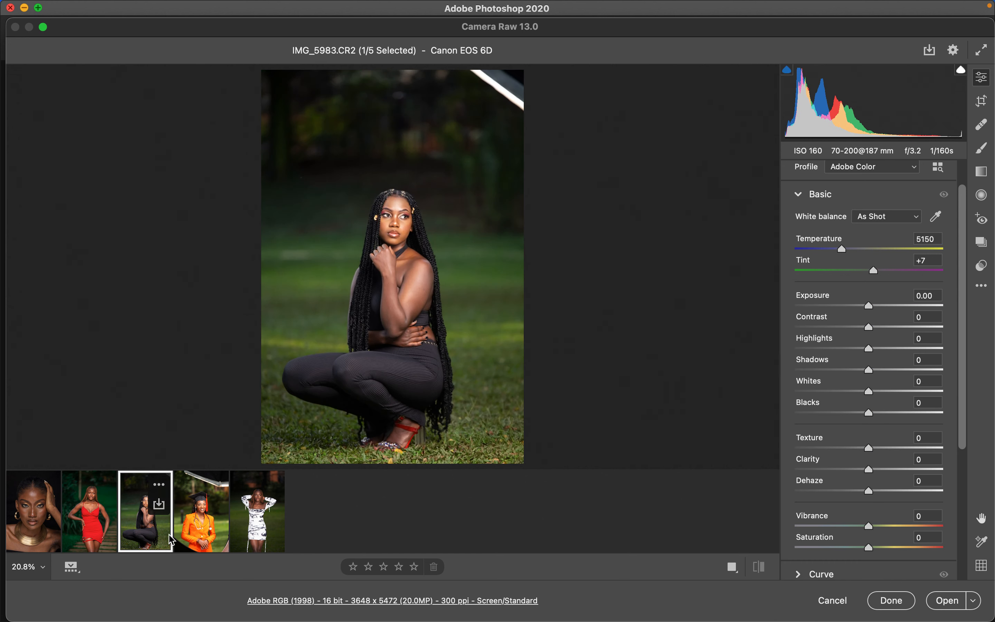
{"action": "left_click", "coordinate": [983, 289]}
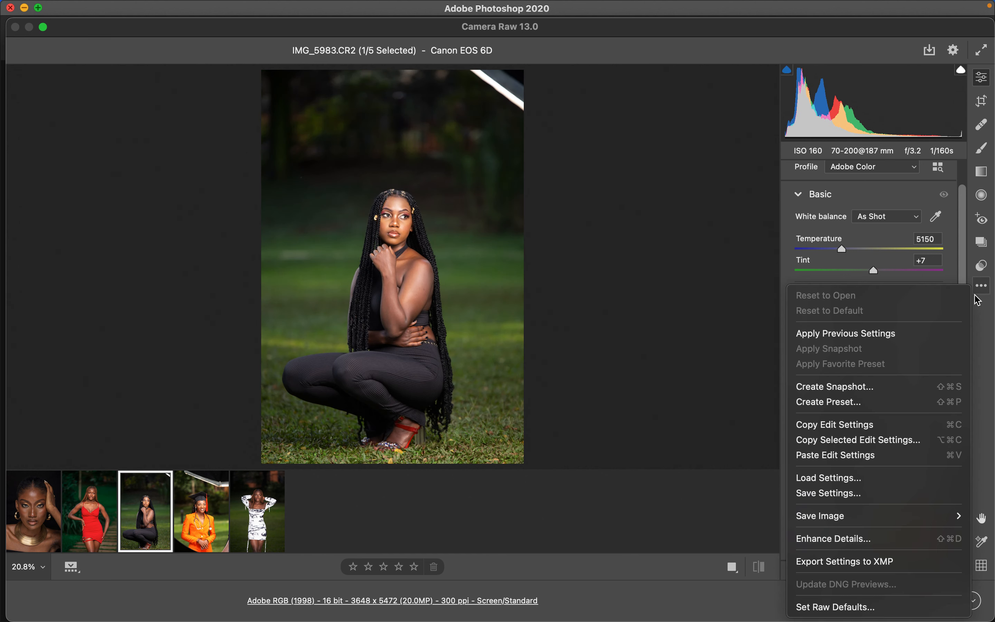
{"action": "left_click", "coordinate": [841, 455]}
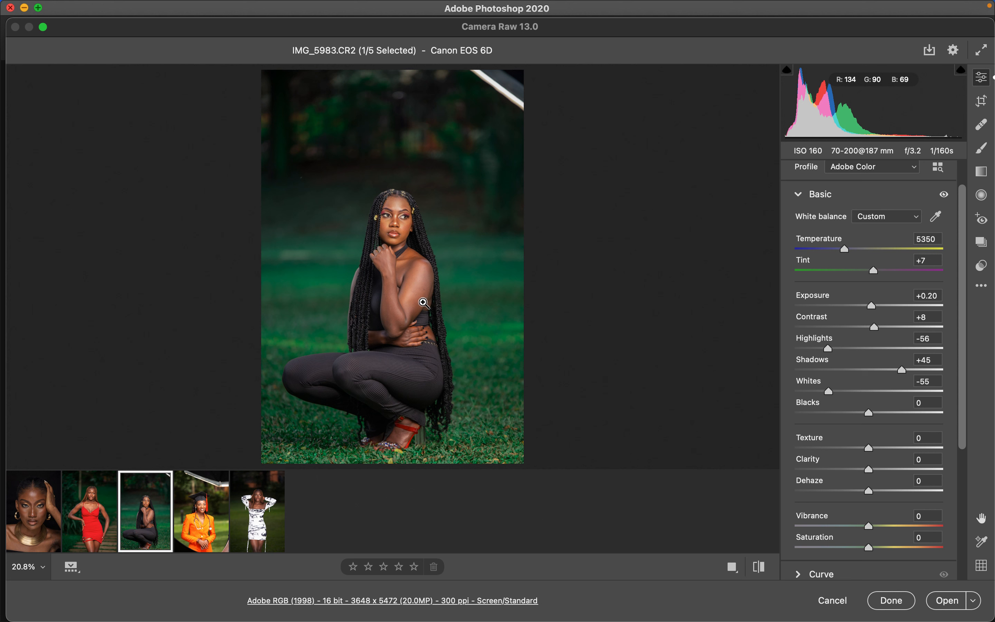
Set the crouching portrait's Greens hue to +45 in the Color Mixer
{"action": "left_click_drag", "start_coordinate": [956, 270], "coordinate": [962, 439]}
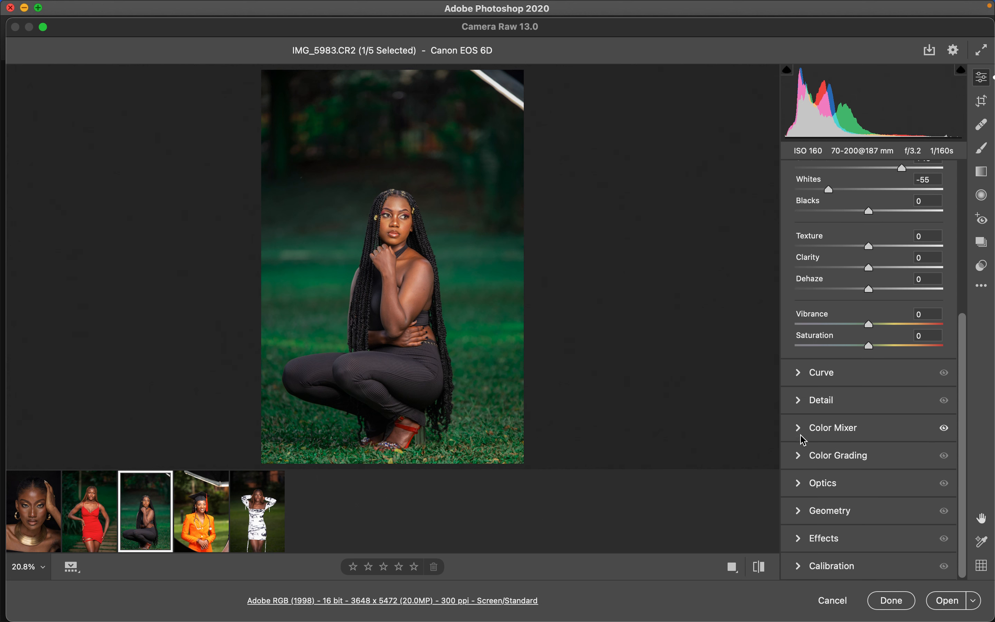
{"action": "left_click", "coordinate": [805, 460]}
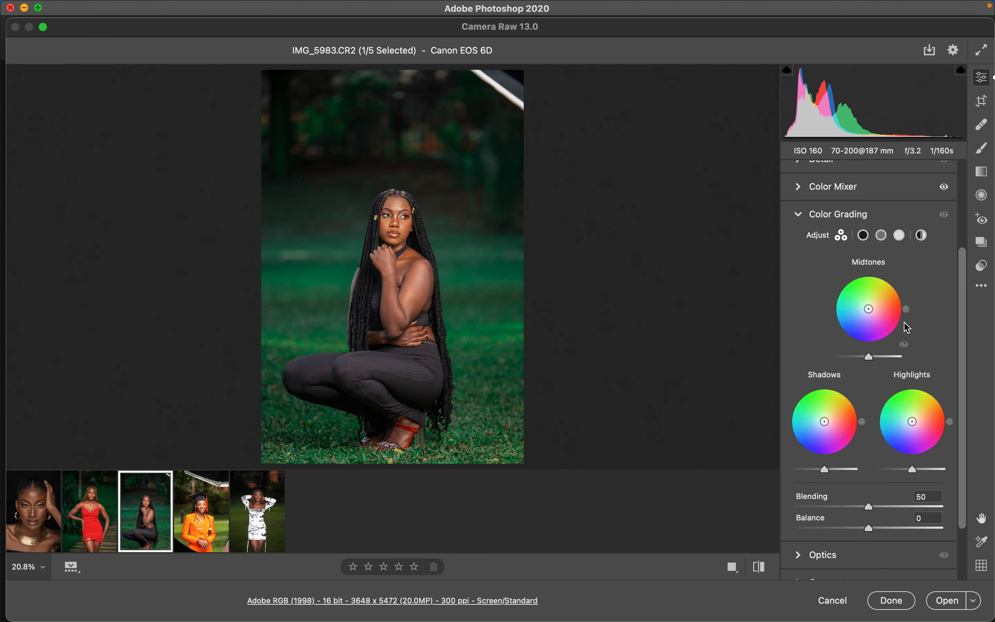
{"action": "left_click_drag", "start_coordinate": [966, 321], "coordinate": [962, 247]}
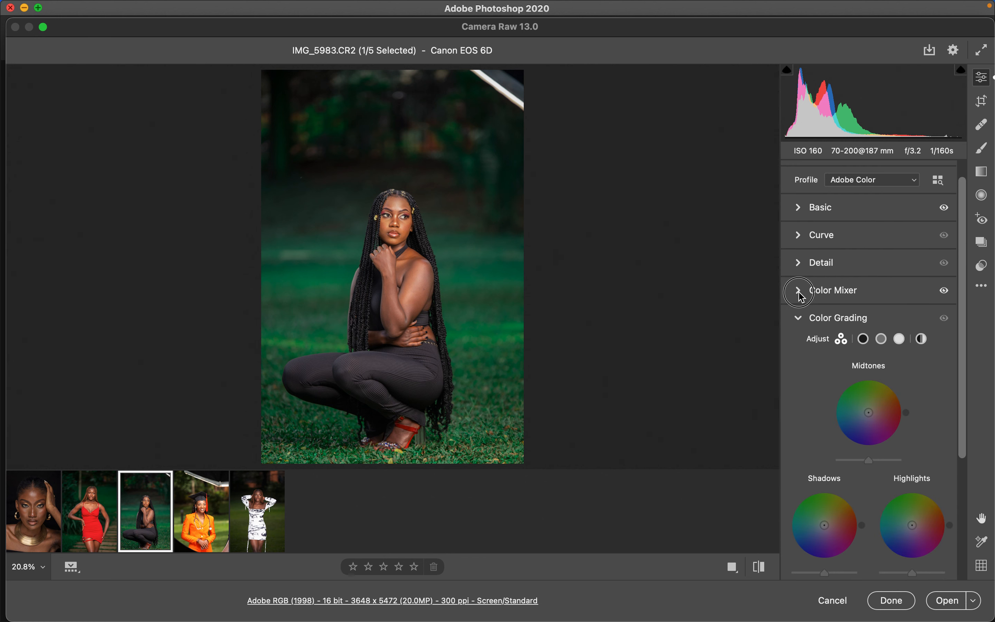
{"action": "left_click", "coordinate": [806, 307]}
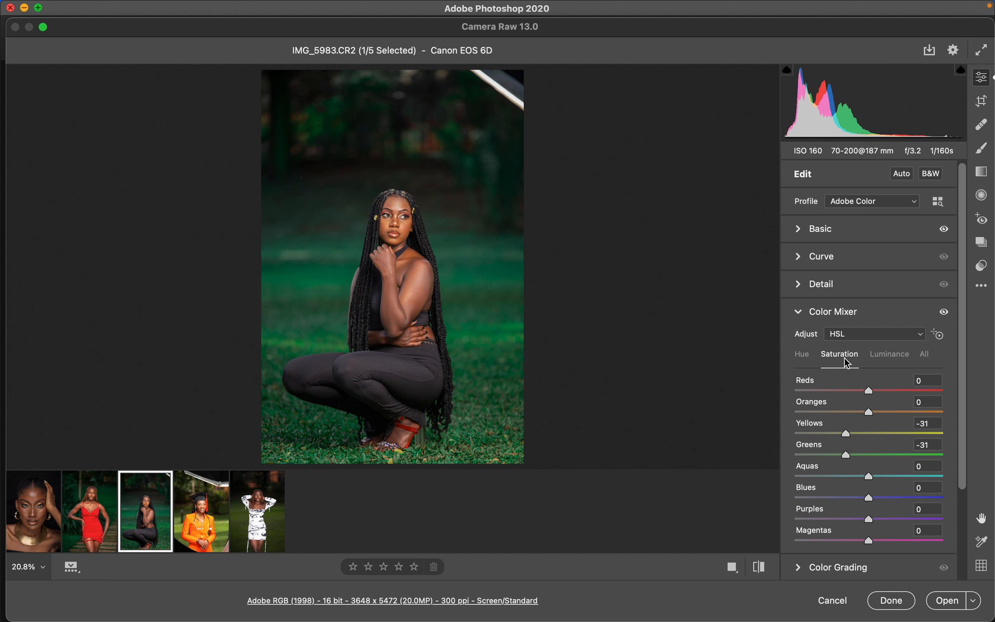
{"action": "left_click", "coordinate": [808, 357]}
{"action": "left_click_drag", "start_coordinate": [874, 455], "coordinate": [902, 463]}
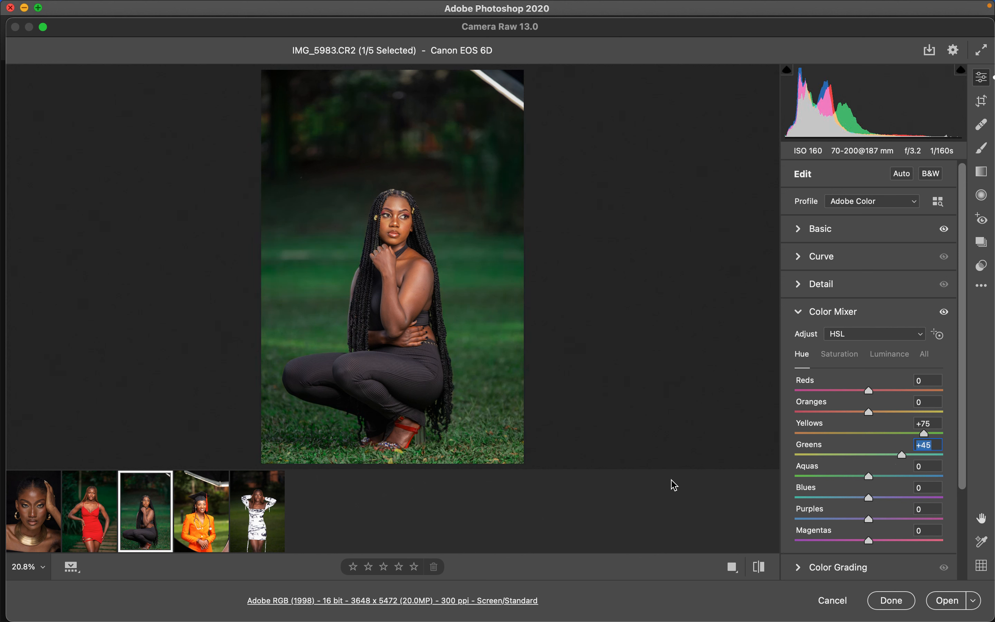
Copy the crouching portrait's edit settings onto the orange suit graduation photo, and set that photo's Exposure to 0.00
{"action": "left_click", "coordinate": [982, 286]}
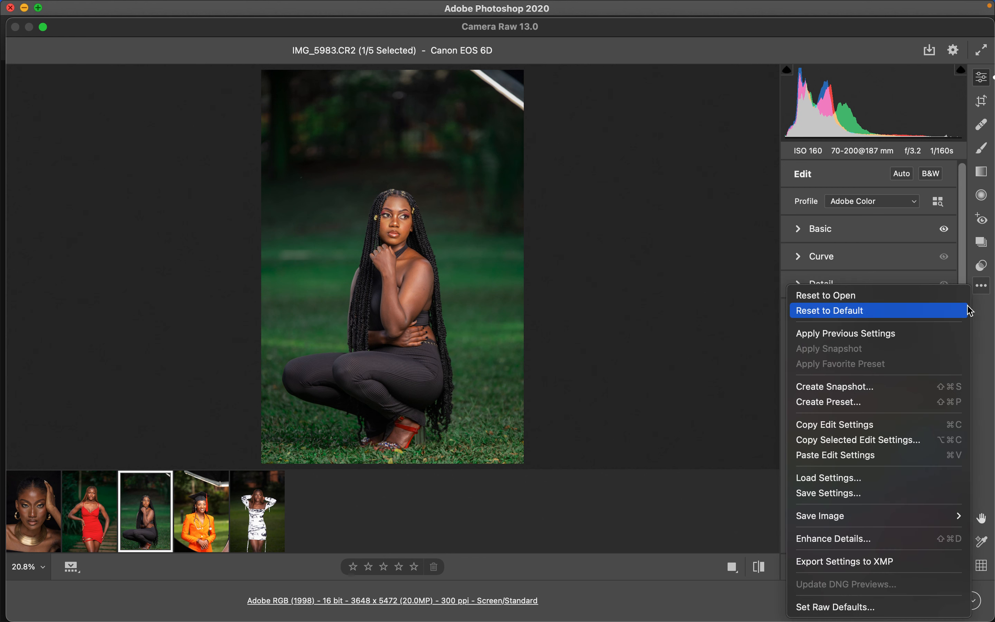
{"action": "left_click", "coordinate": [850, 430]}
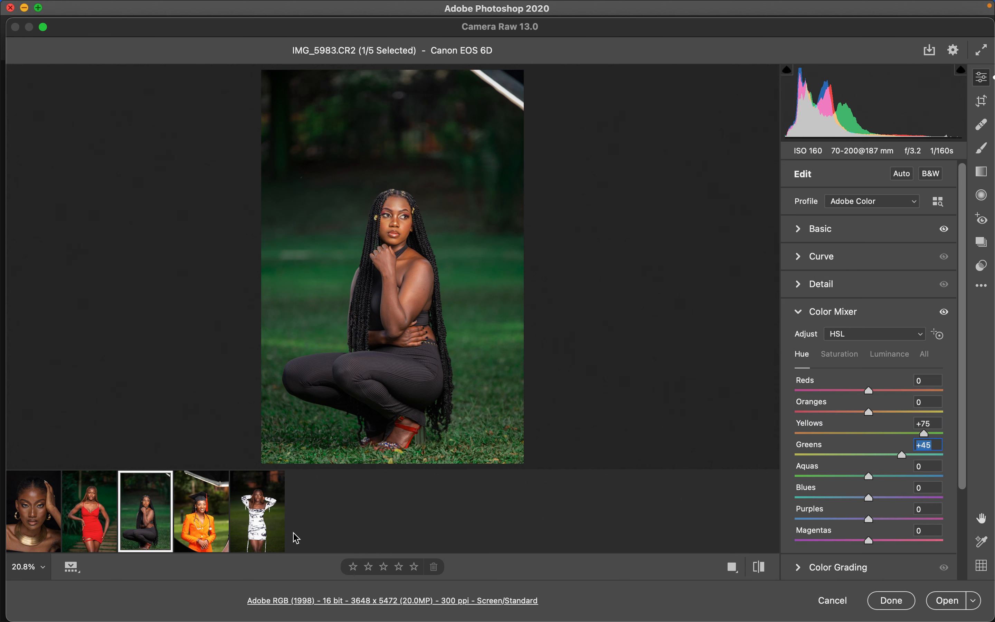
{"action": "left_click", "coordinate": [204, 522]}
{"action": "left_click", "coordinate": [981, 286]}
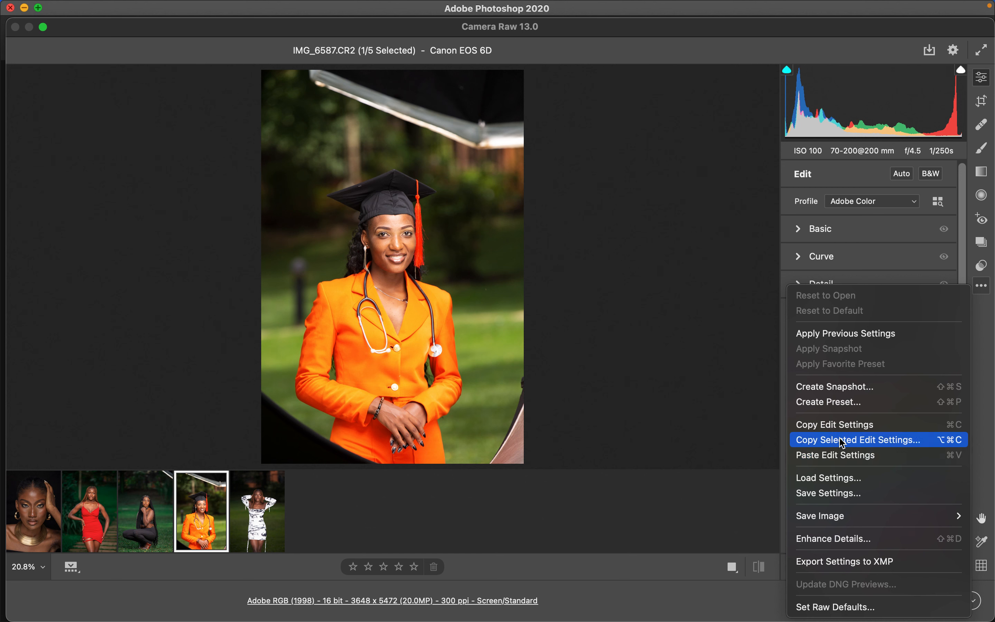
{"action": "left_click", "coordinate": [840, 455]}
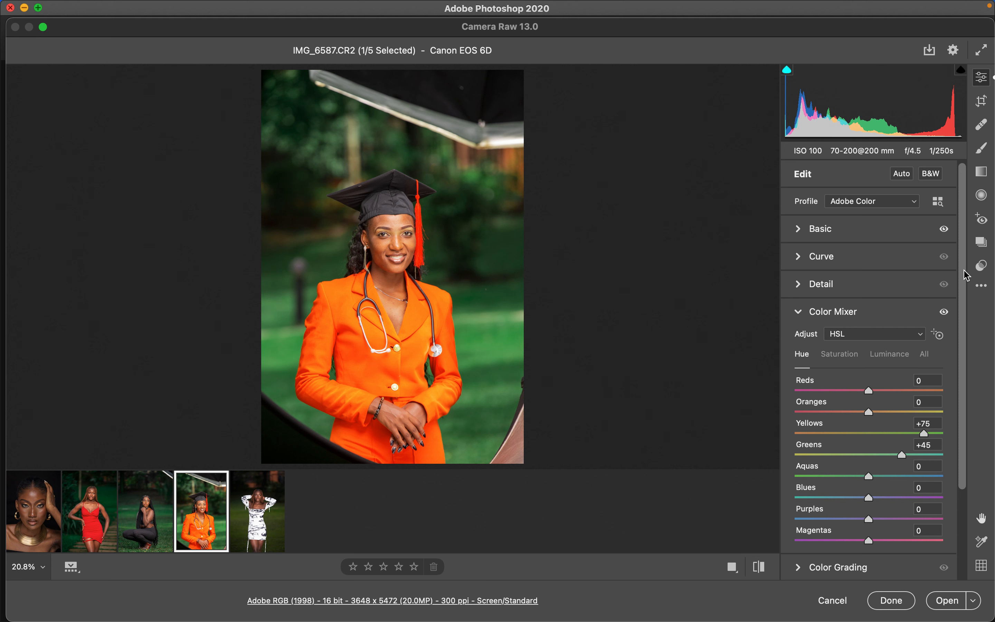
{"action": "left_click", "coordinate": [799, 229]}
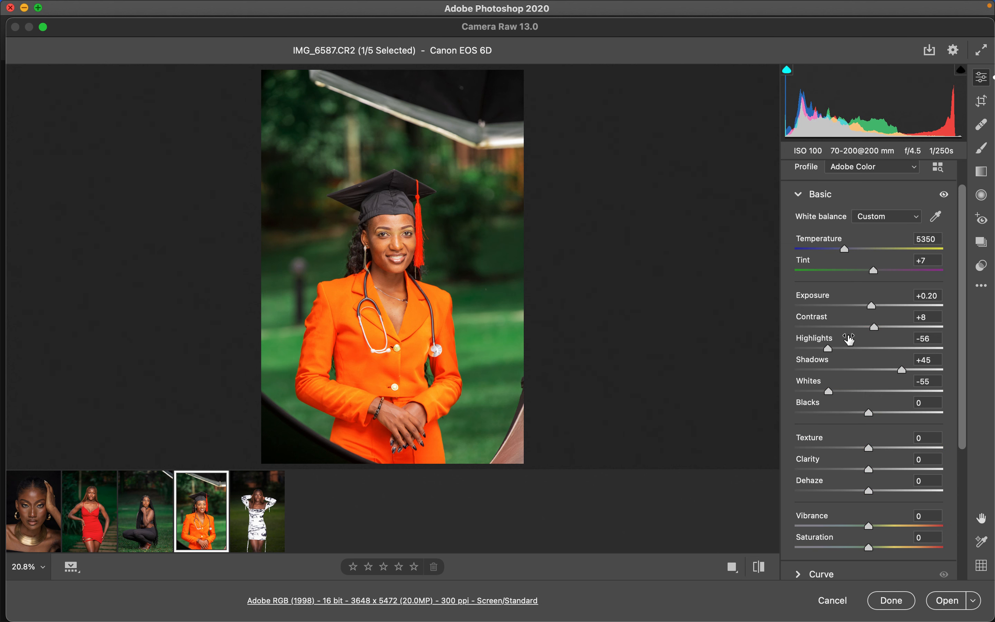
{"action": "left_click_drag", "start_coordinate": [874, 313], "coordinate": [873, 311]}
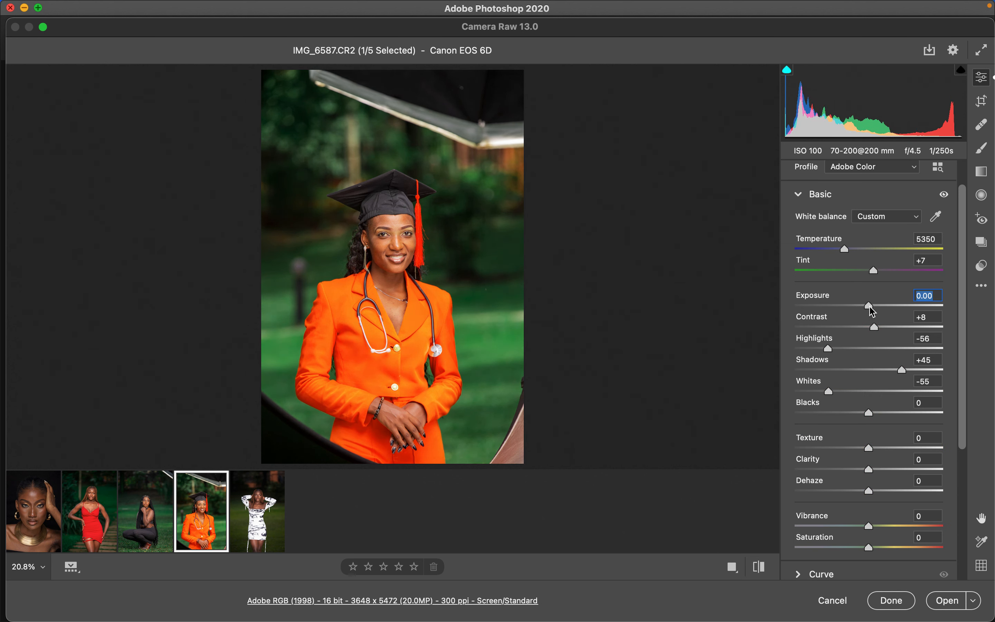
Paste the copied edit settings onto the black-and-white patterned dress photo, IMG_9960.CR2
{"action": "left_click", "coordinate": [257, 533]}
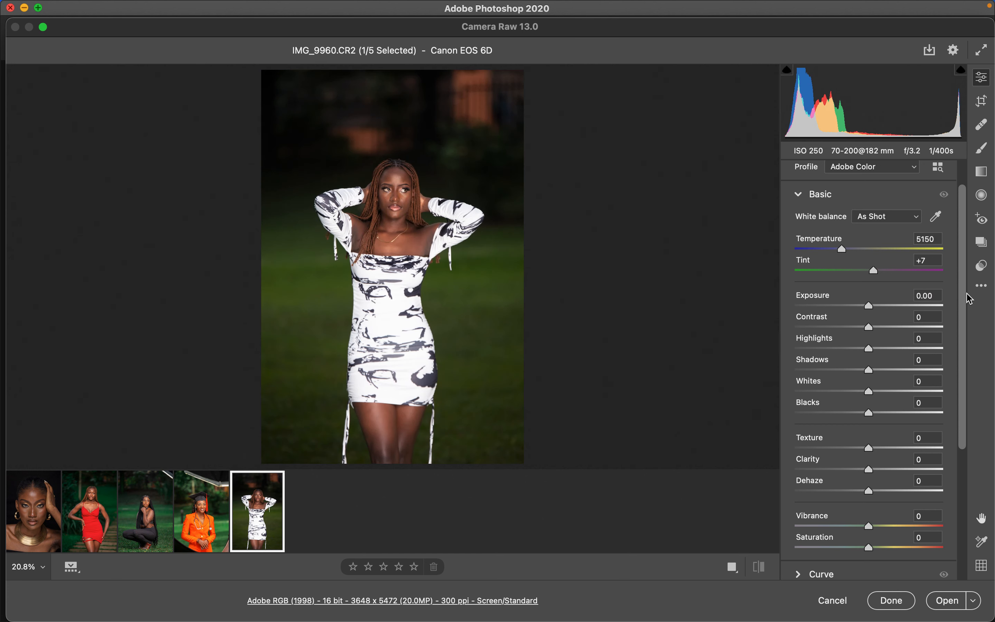
{"action": "left_click", "coordinate": [982, 285]}
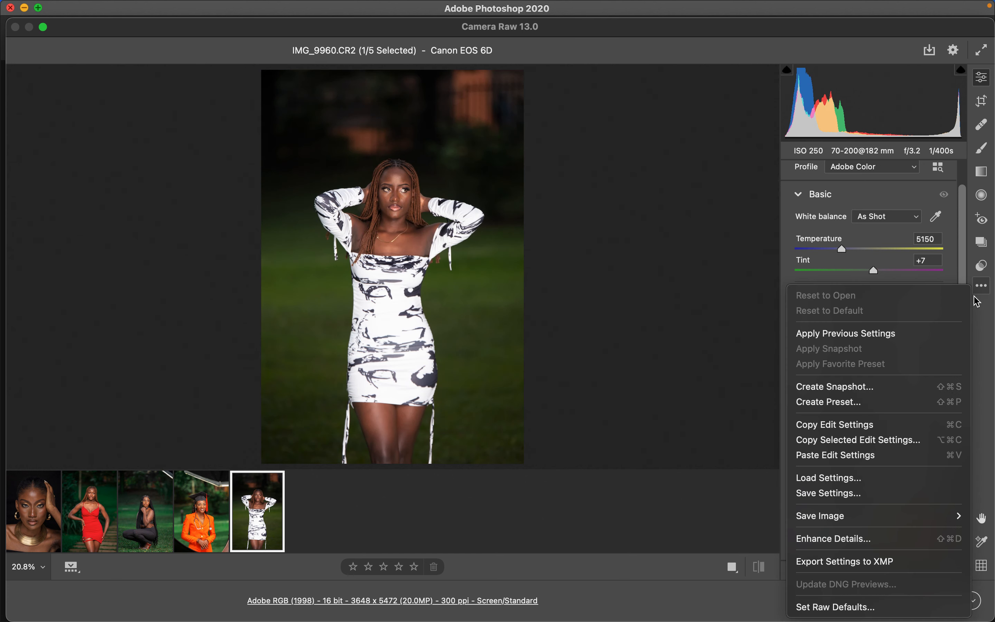
{"action": "left_click", "coordinate": [829, 461]}
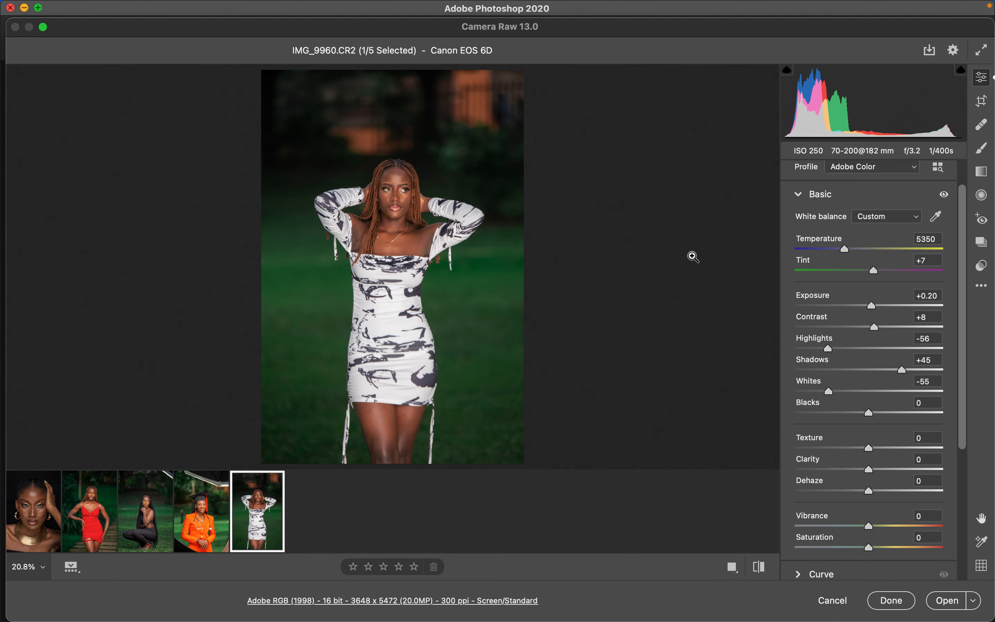
Set the patterned dress photo's Exposure to +0.50 and its Shadows to +48
{"action": "left_click_drag", "start_coordinate": [875, 311], "coordinate": [878, 311]}
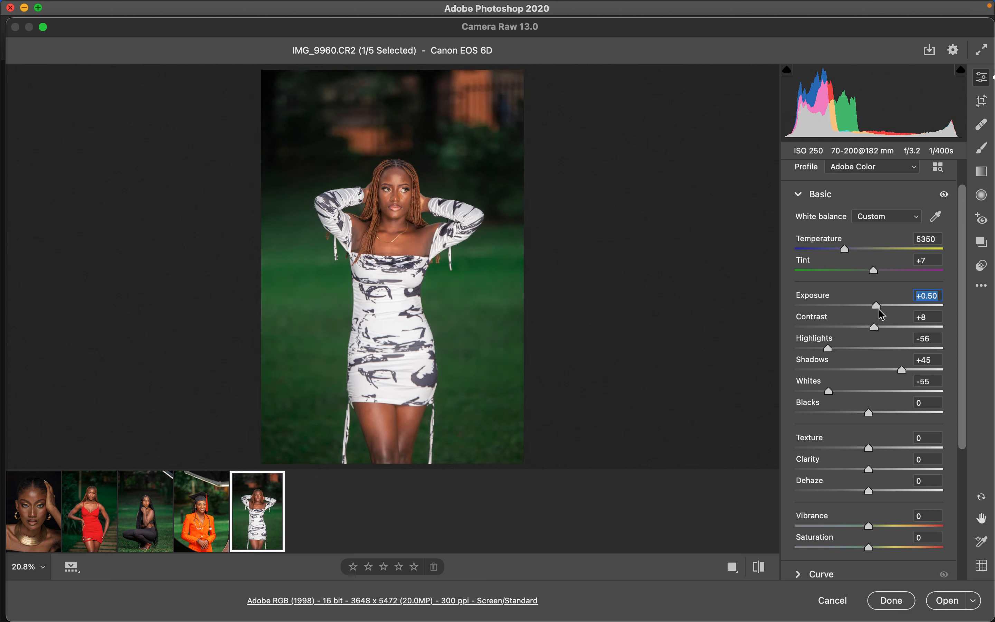
{"action": "left_click_drag", "start_coordinate": [910, 374], "coordinate": [904, 372]}
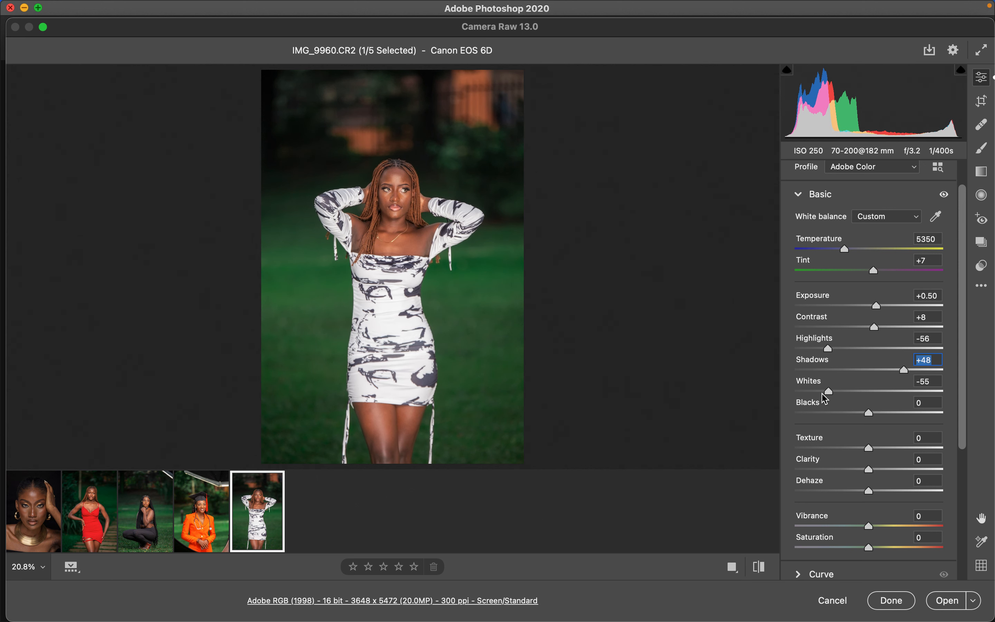
Look through the five portraits one after another to compare their color grades
{"action": "mouse_move", "coordinate": [214, 484]}
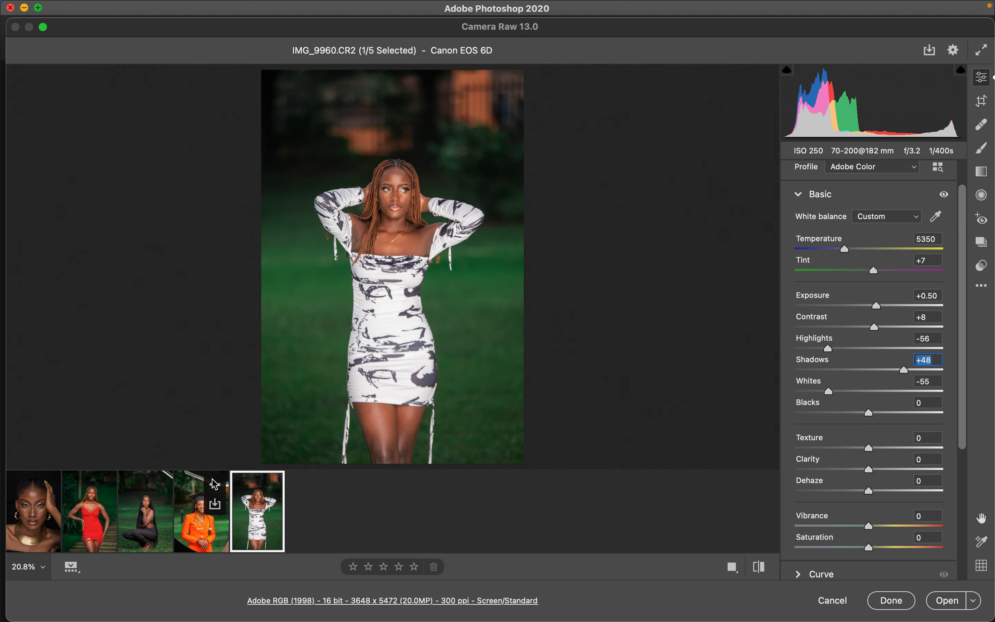
{"action": "left_click", "coordinate": [190, 529]}
{"action": "left_click", "coordinate": [142, 543]}
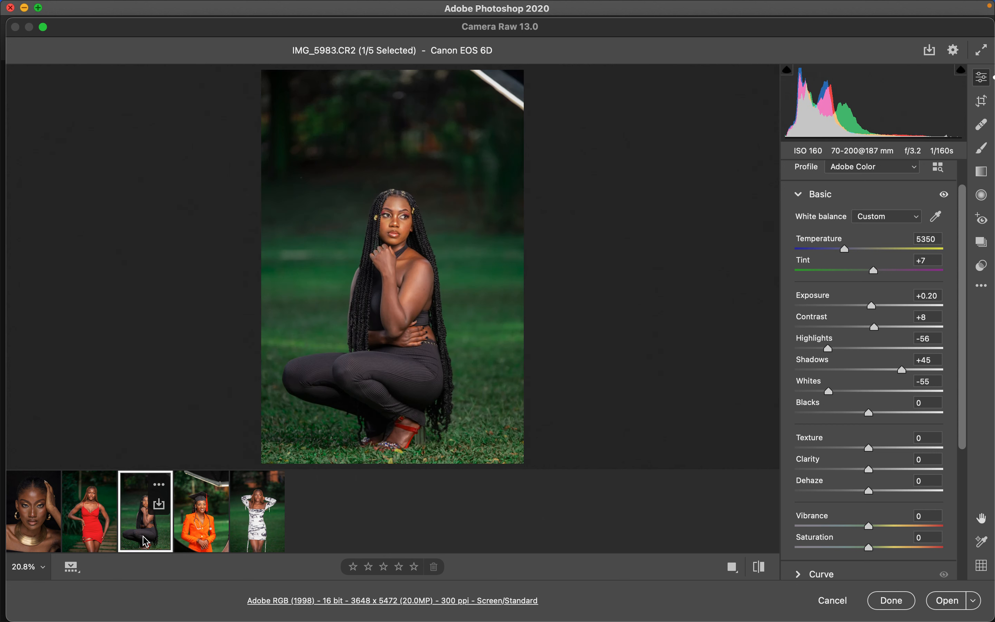
{"action": "left_click", "coordinate": [89, 538]}
{"action": "left_click", "coordinate": [163, 544]}
{"action": "left_click", "coordinate": [195, 537]}
{"action": "left_click", "coordinate": [249, 538]}
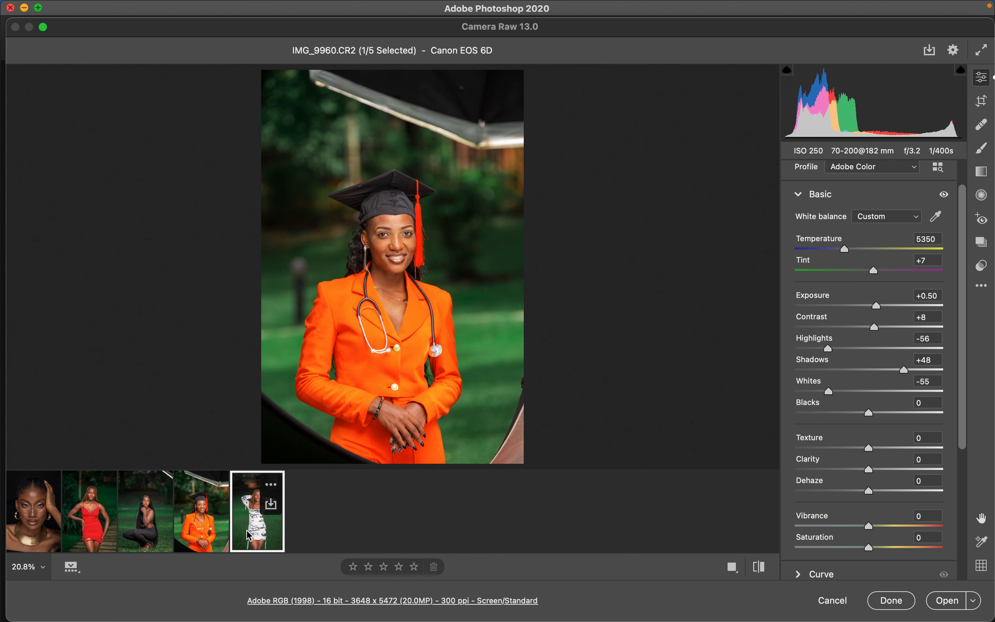
{"action": "left_click", "coordinate": [41, 542]}
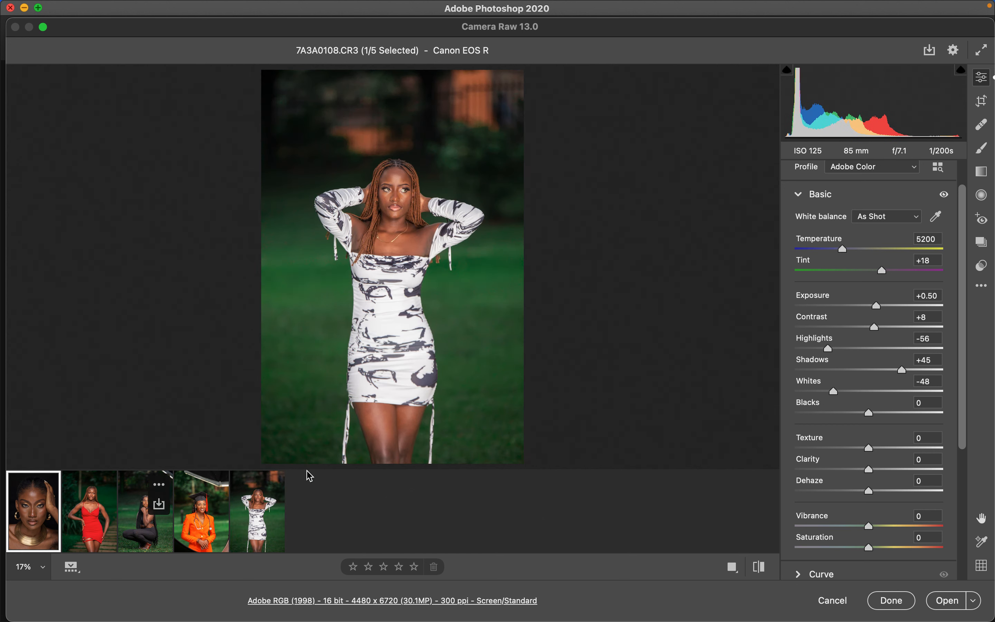
Examine the red dress photo and the crouching portrait at 100% zoom, checking skin, clothing and background colors
{"action": "left_click", "coordinate": [96, 536]}
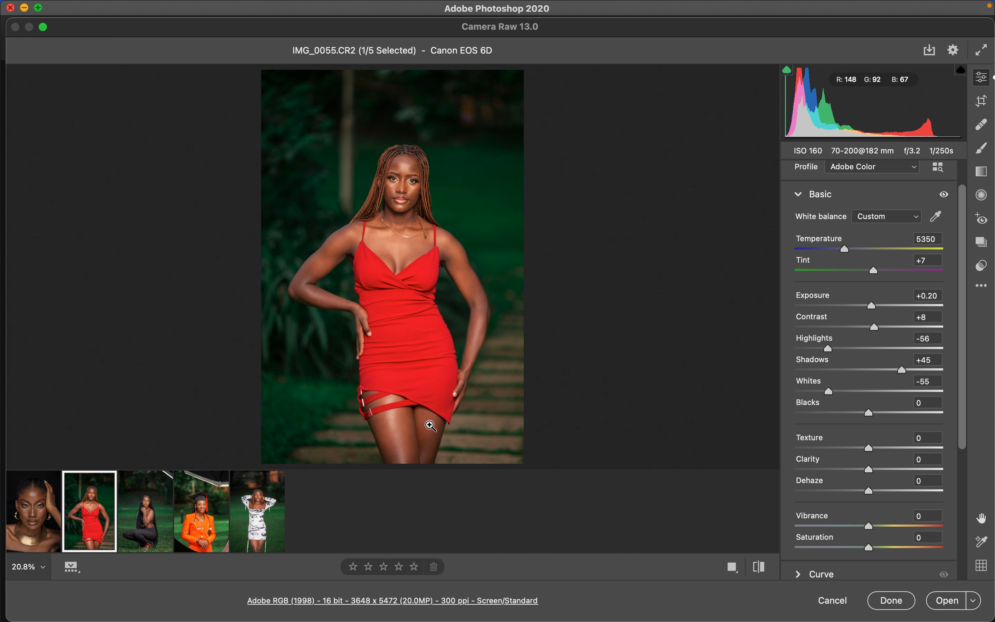
{"action": "left_click", "coordinate": [329, 254]}
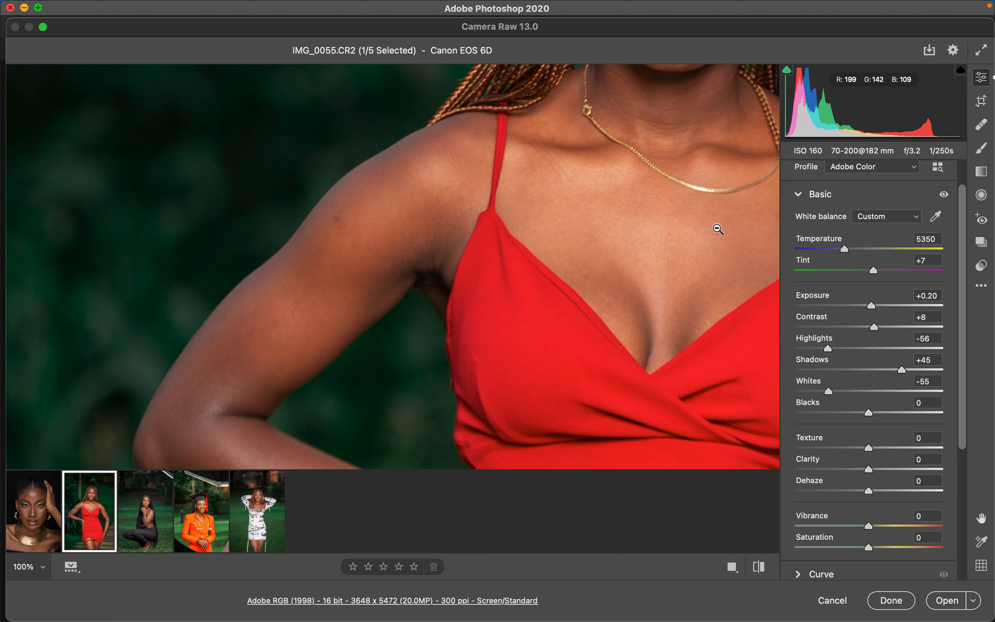
{"action": "left_click", "coordinate": [659, 246]}
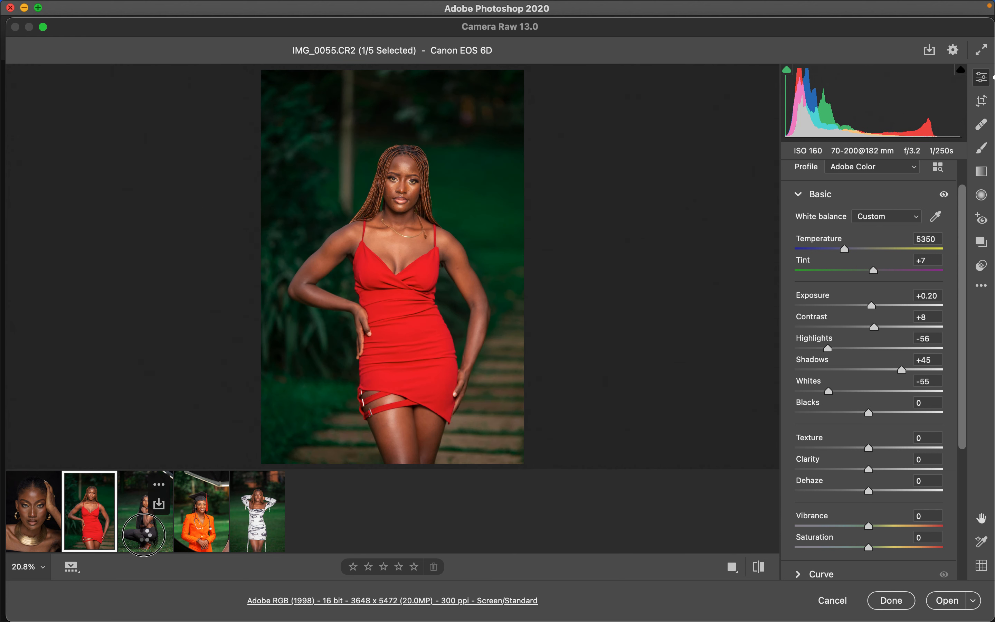
{"action": "left_click", "coordinate": [149, 532]}
{"action": "left_click", "coordinate": [402, 428]}
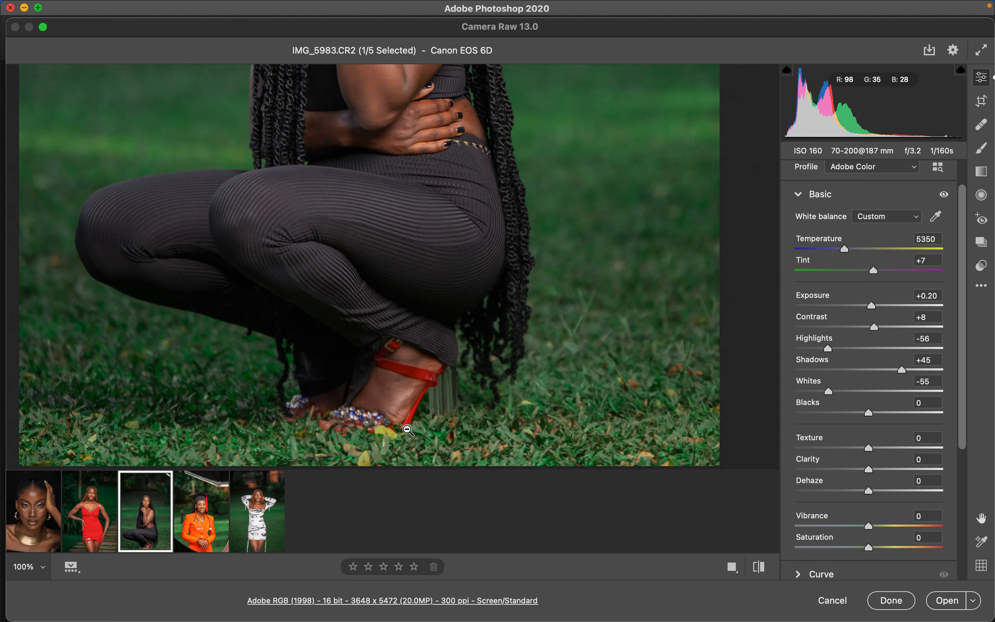
{"action": "left_click", "coordinate": [391, 327]}
{"action": "left_click", "coordinate": [398, 227]}
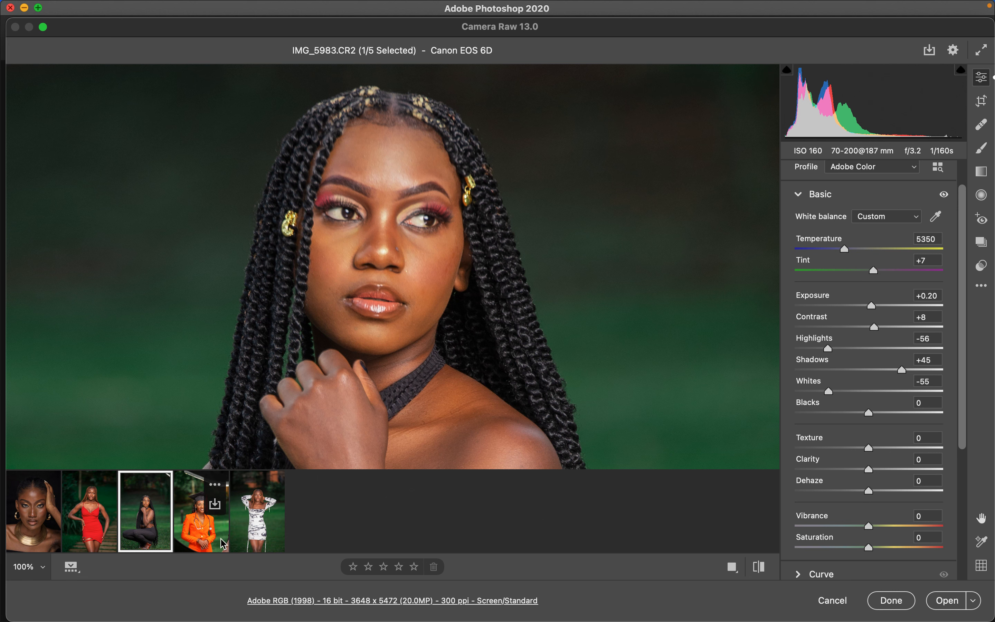
Check the patterned dress photo up close and in full, and open all five graded portraits in Photoshop
{"action": "left_click", "coordinate": [255, 543]}
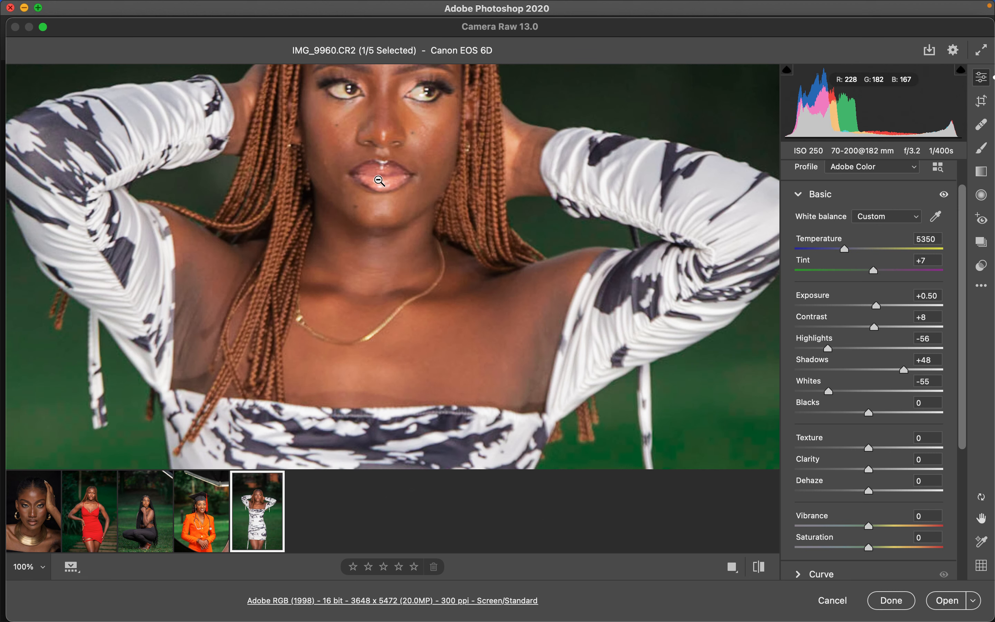
{"action": "left_click", "coordinate": [390, 146]}
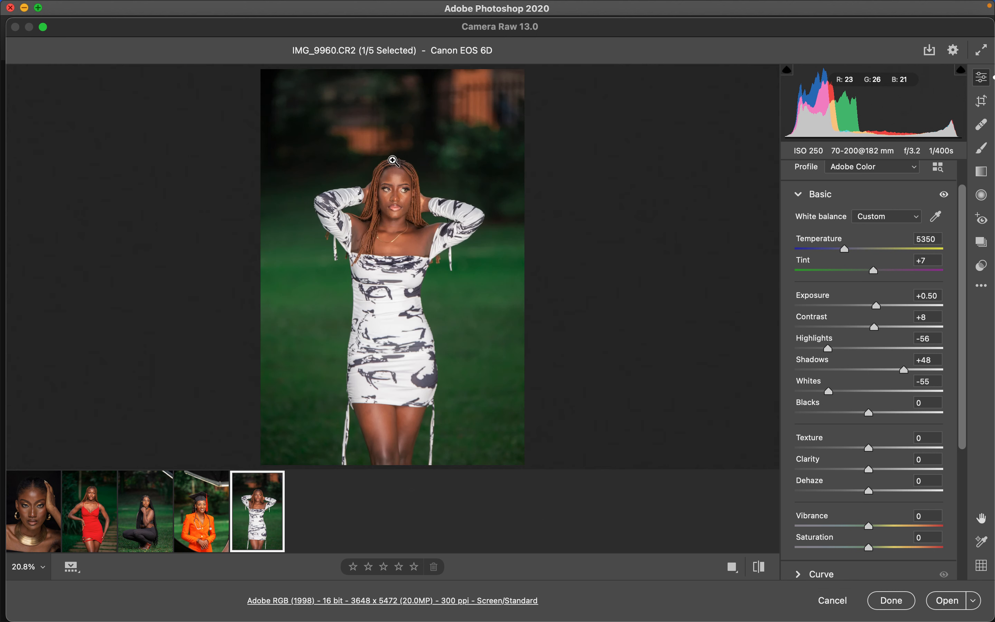
{"action": "left_click_drag", "start_coordinate": [390, 448], "coordinate": [392, 449]}
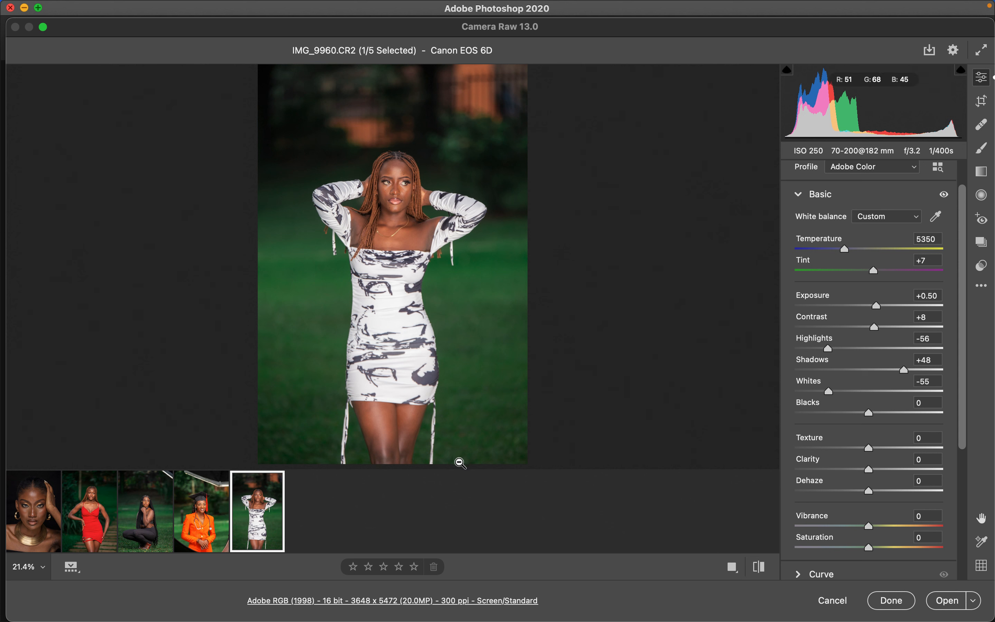
{"action": "key", "text": "super+a"}
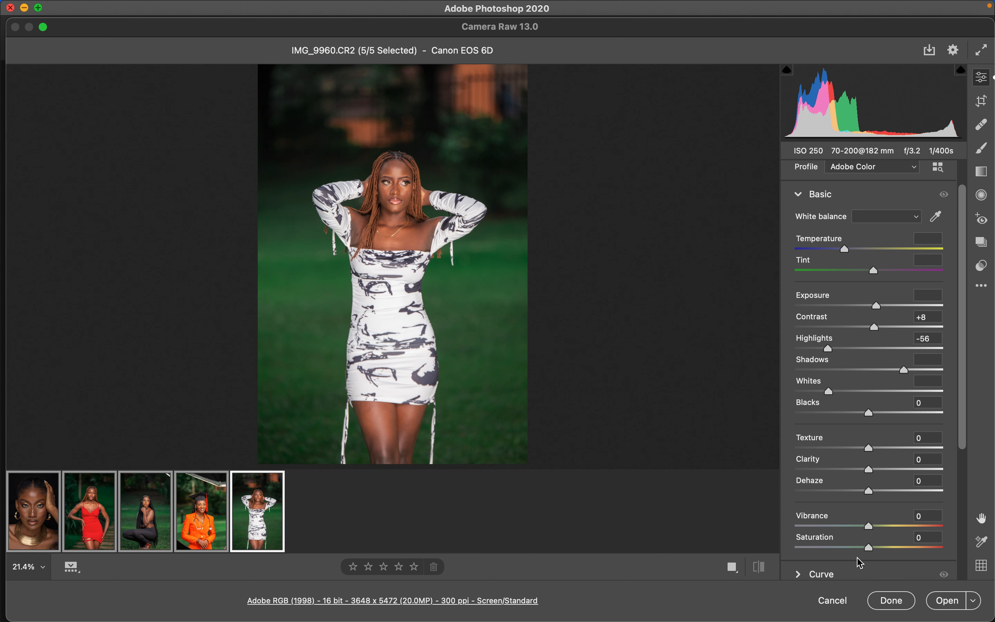
{"action": "left_click", "coordinate": [944, 602]}
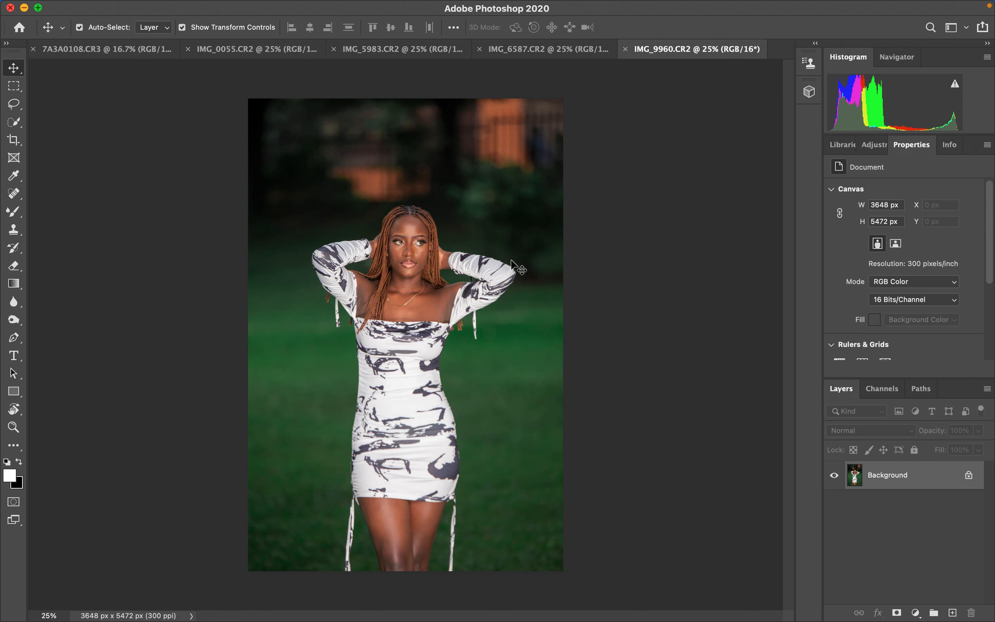
Look through the five opened portrait documents one after another
{"action": "left_click", "coordinate": [112, 50]}
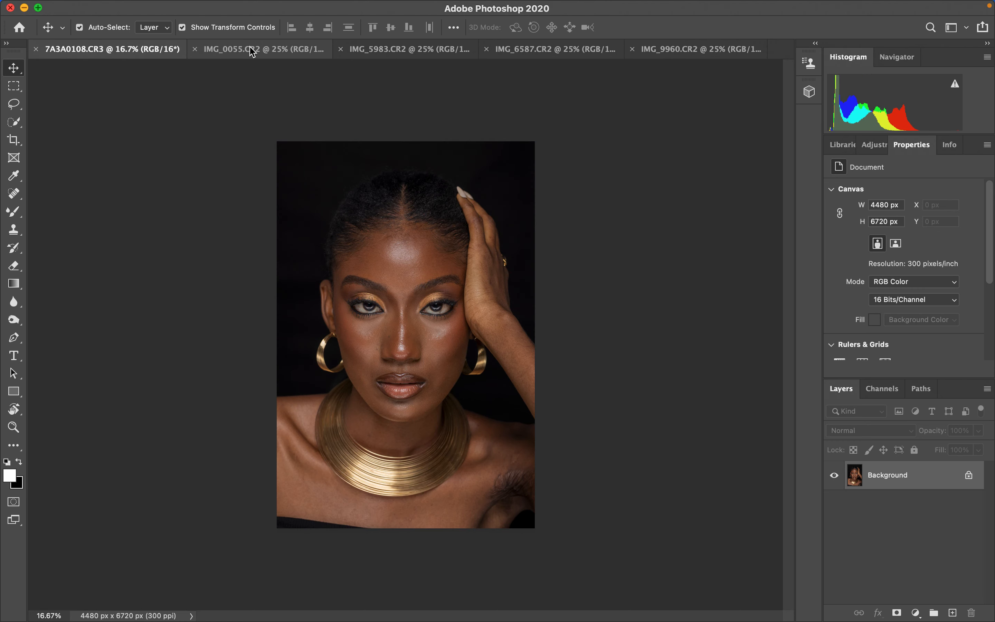
{"action": "left_click", "coordinate": [252, 52]}
{"action": "left_click", "coordinate": [395, 50]}
{"action": "left_click", "coordinate": [546, 52]}
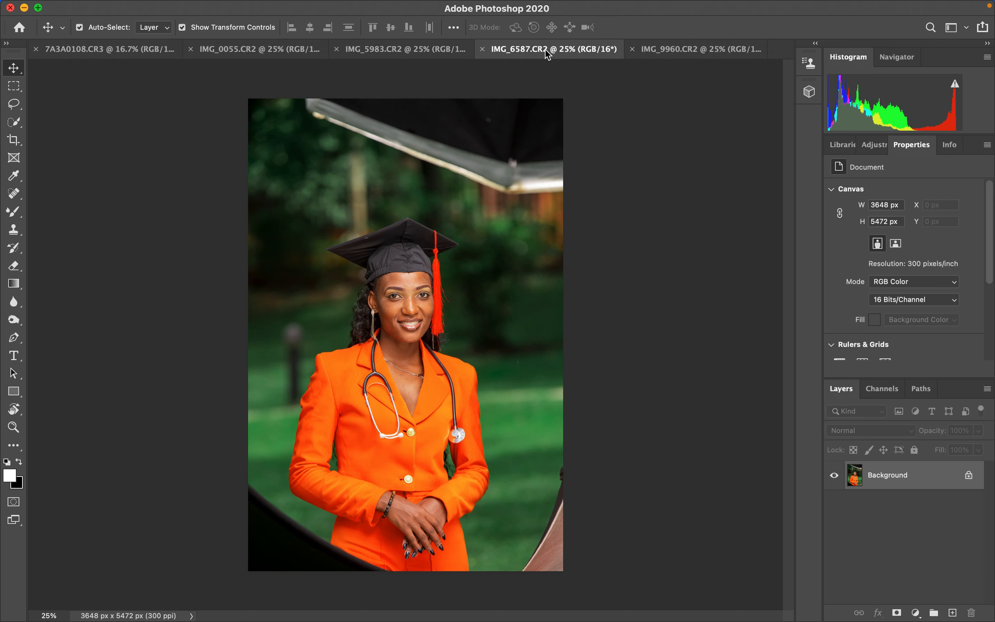
{"action": "left_click", "coordinate": [691, 49]}
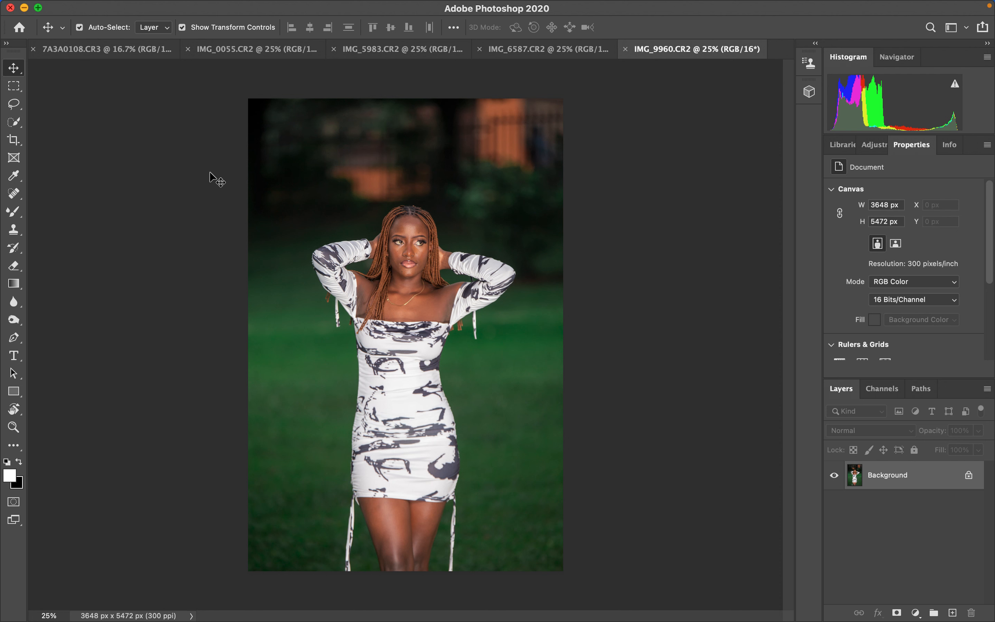
Duplicate the background layer of the gold necklace portrait, 7A3A0108.CR3, twice
{"action": "left_click", "coordinate": [114, 58]}
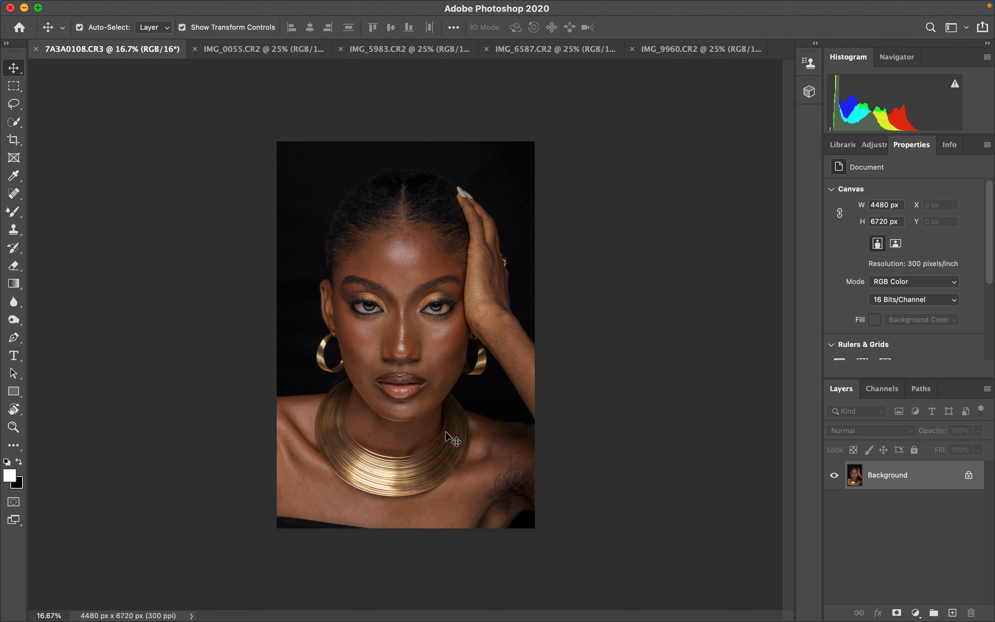
{"action": "key", "text": "super+equal"}
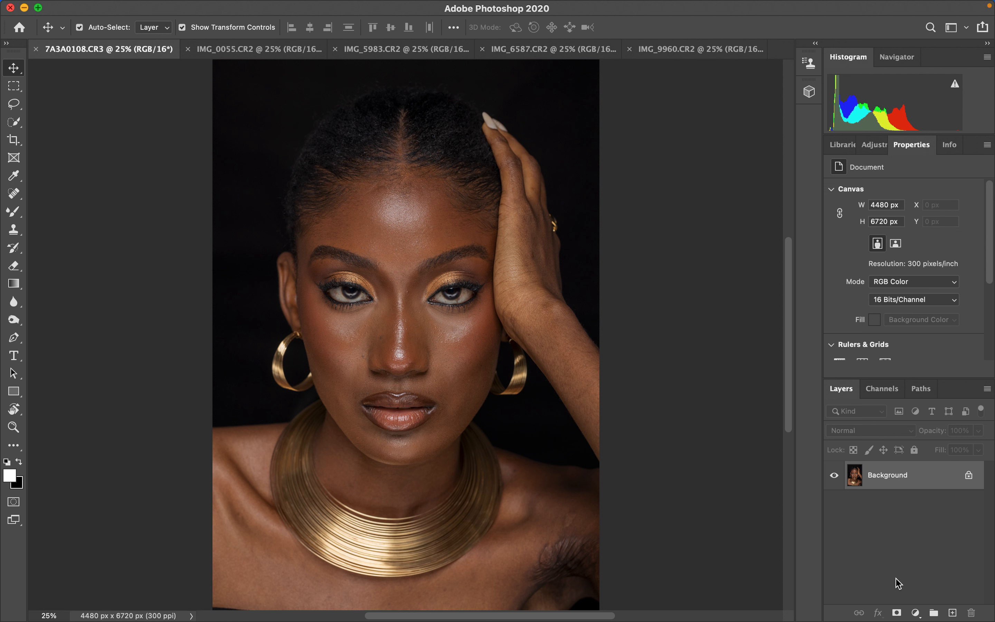
{"action": "key", "text": "super+j"}
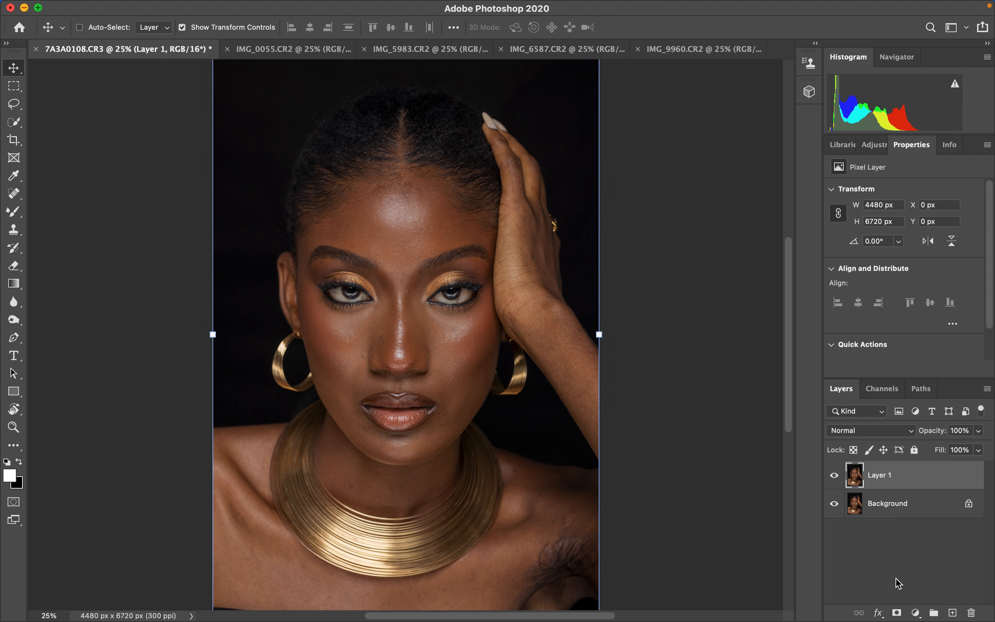
{"action": "left_click", "coordinate": [13, 104]}
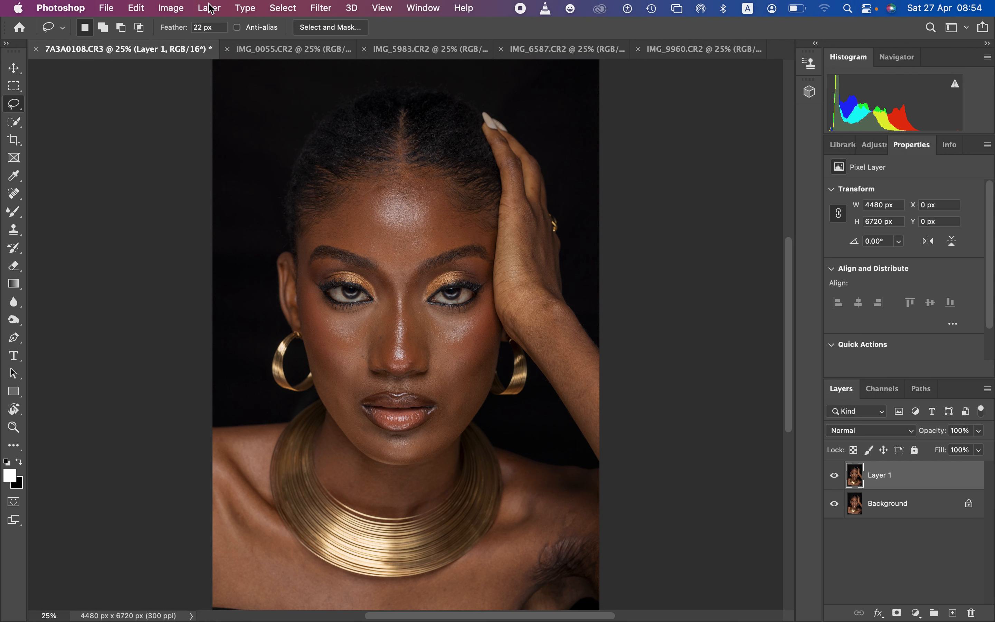
{"action": "left_click", "coordinate": [210, 8]}
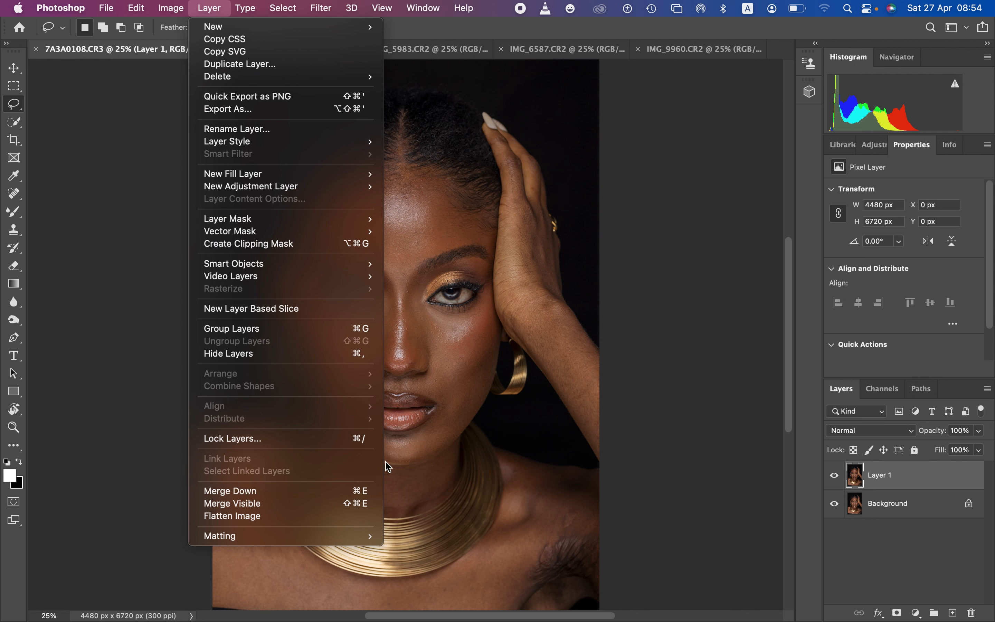
{"action": "left_click", "coordinate": [613, 424]}
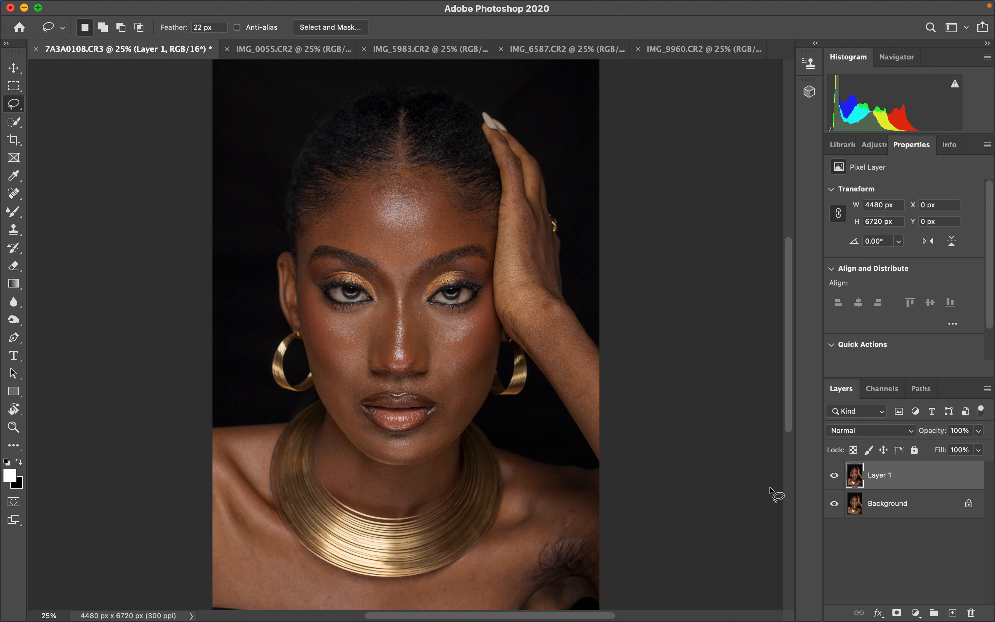
{"action": "key", "text": "super+j"}
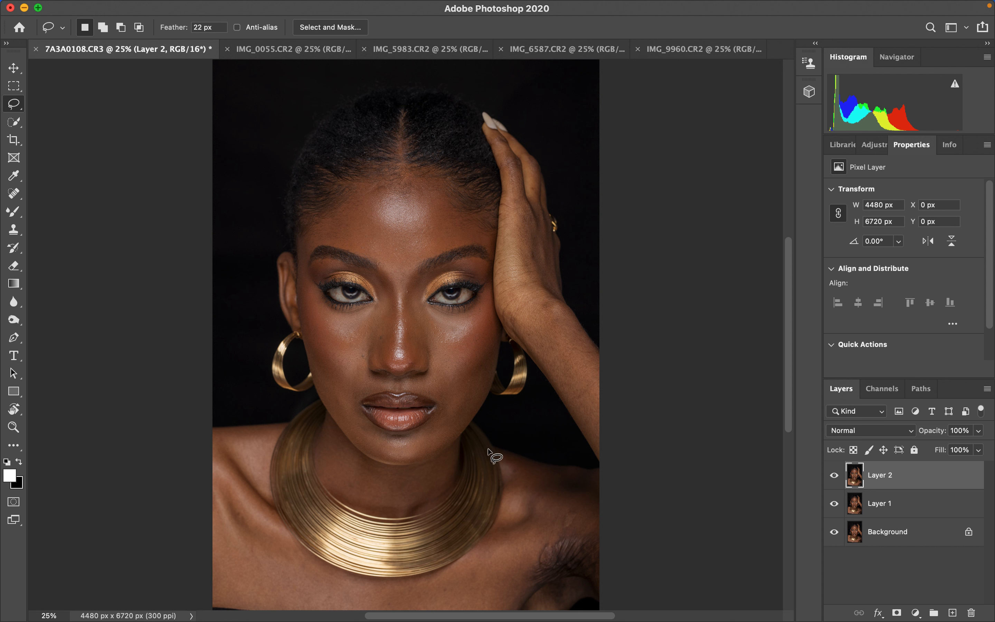
Add a Gradient Map adjustment layer above the duplicated layers and hide it
{"action": "left_click", "coordinate": [915, 613]}
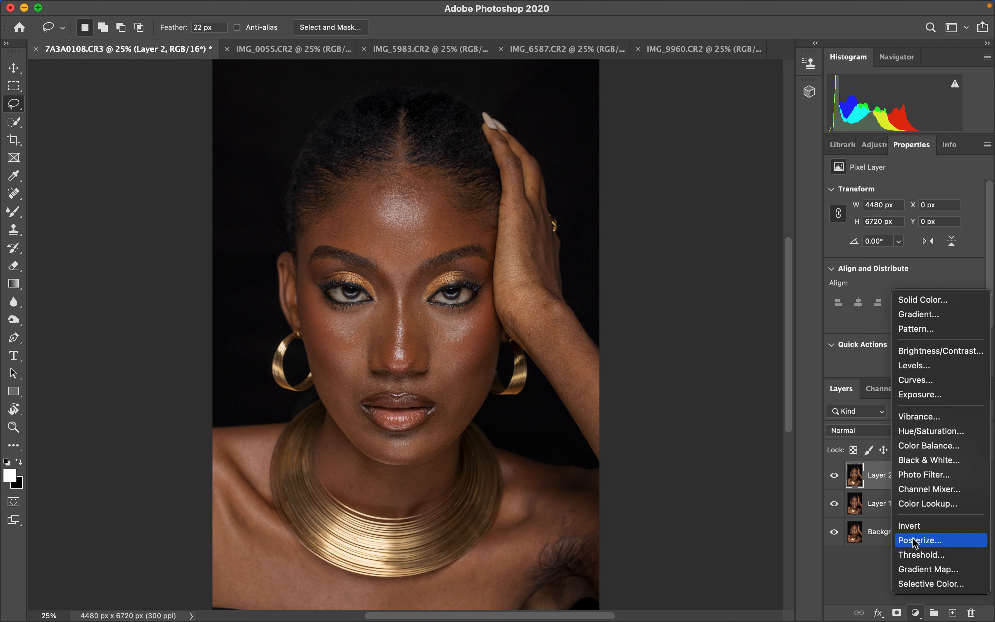
{"action": "left_click", "coordinate": [916, 569]}
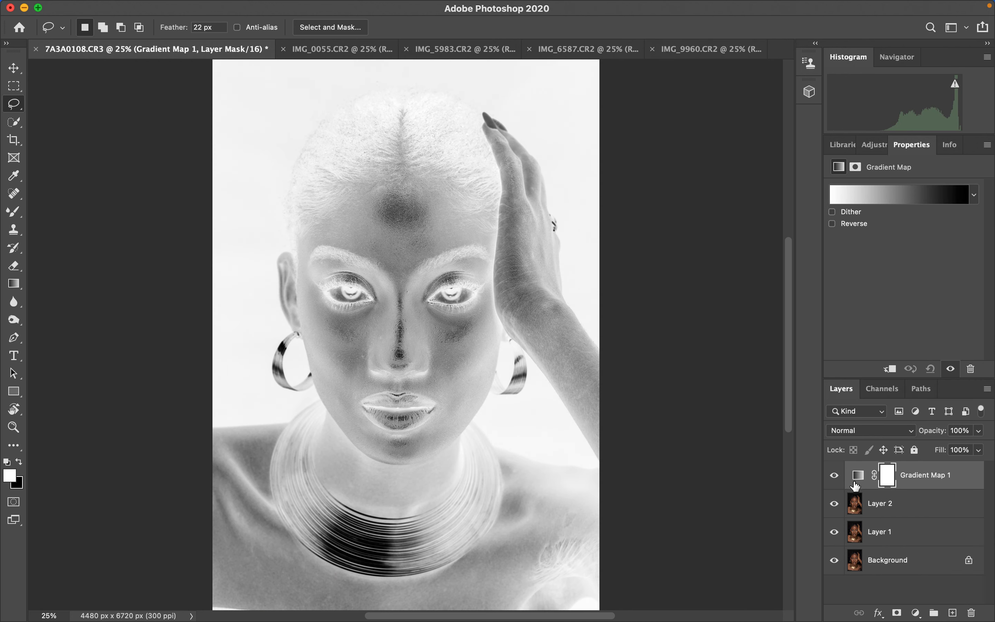
{"action": "left_click", "coordinate": [835, 477]}
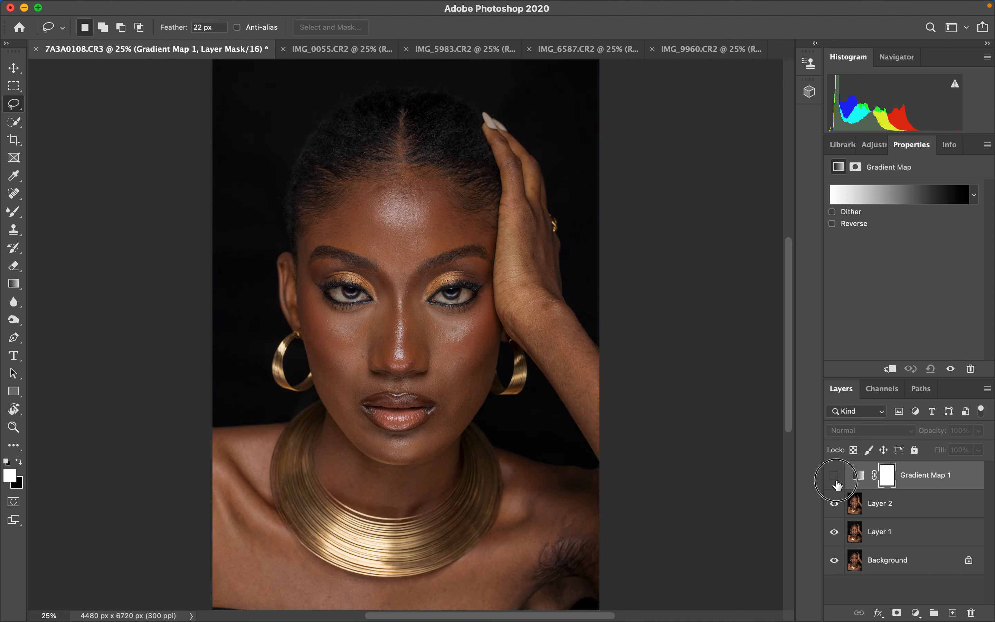
{"action": "left_click", "coordinate": [836, 478]}
{"action": "left_click", "coordinate": [835, 478]}
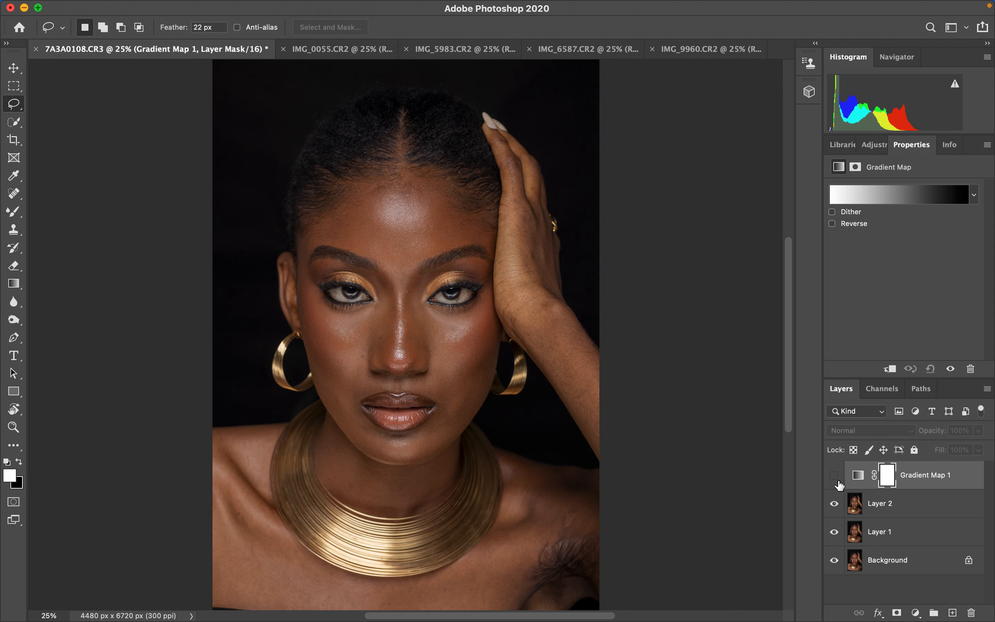
Open the Gradient Map's gradient for editing, with the eyedropper set to 5 by 5 Average sampling All Layers
{"action": "left_click", "coordinate": [859, 480]}
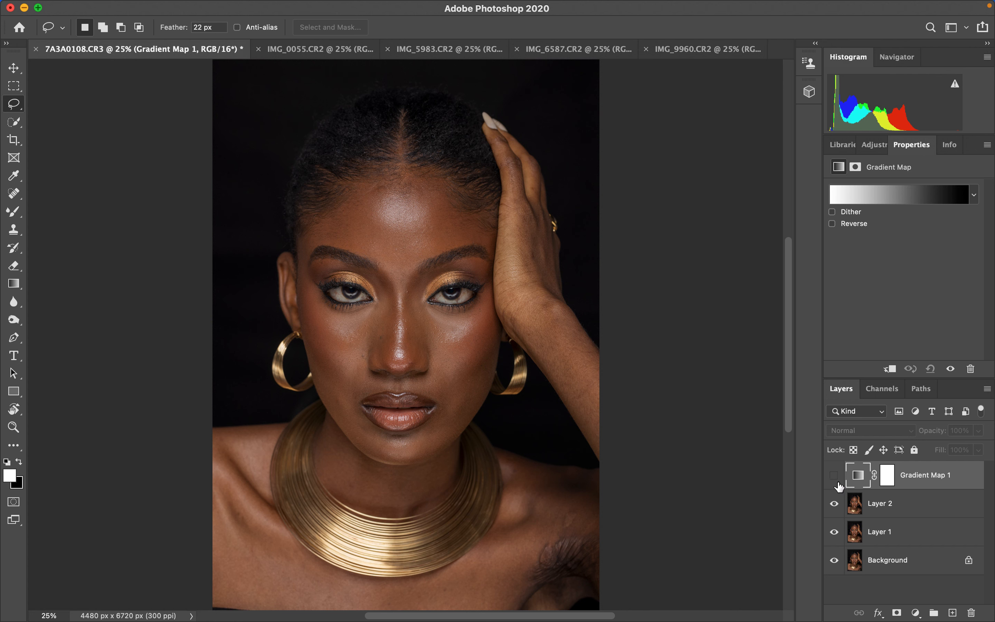
{"action": "left_click", "coordinate": [879, 199]}
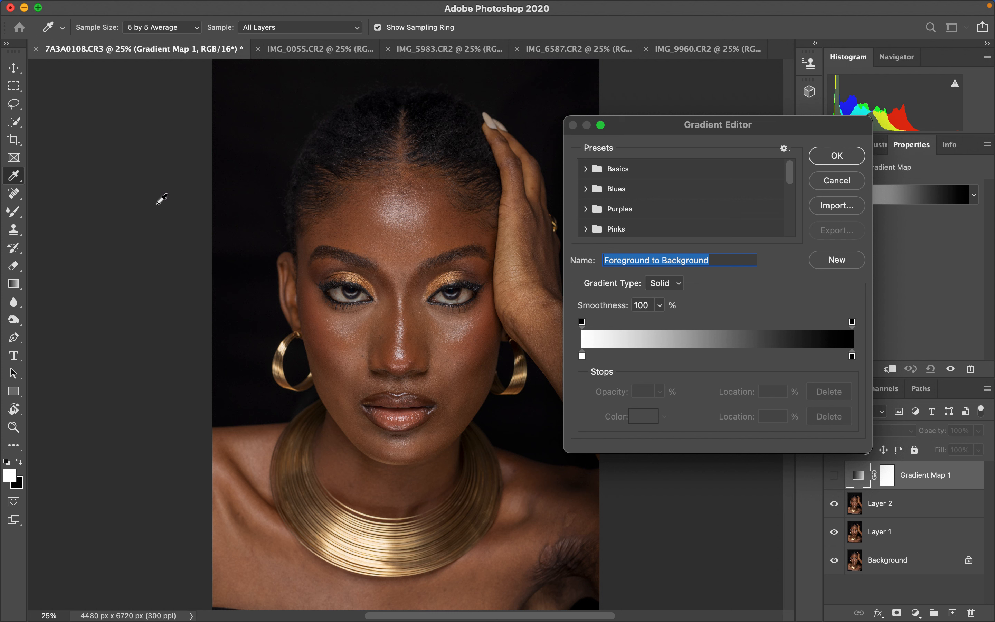
{"action": "left_click", "coordinate": [160, 30]}
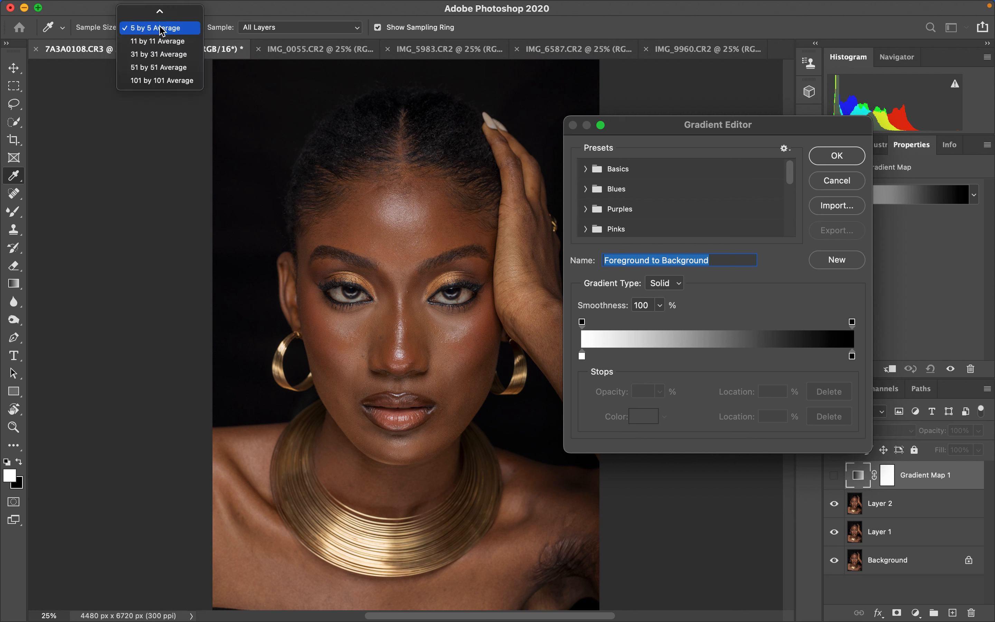
{"action": "left_click", "coordinate": [156, 30]}
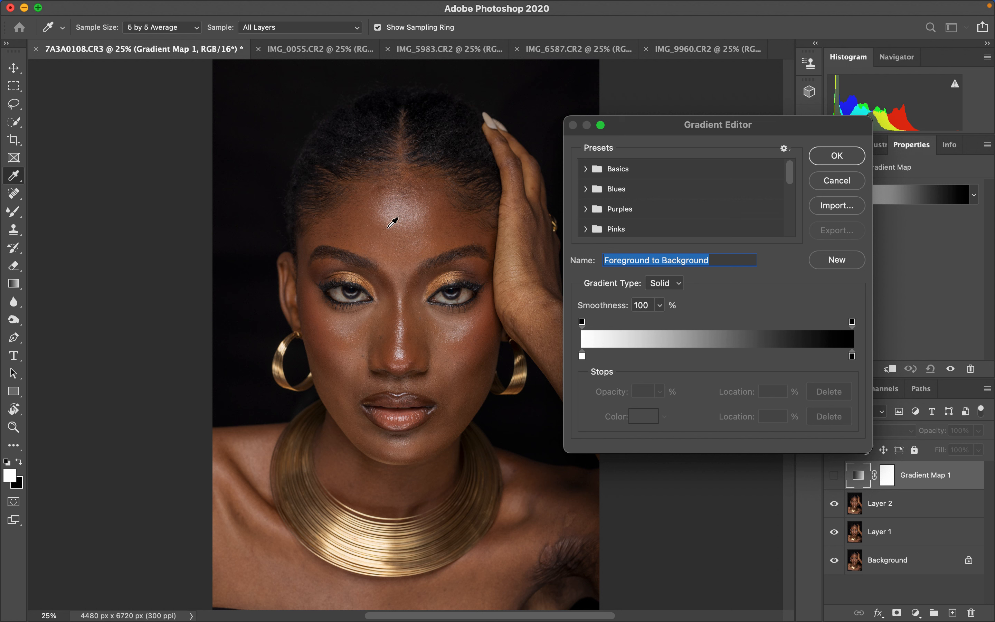
{"action": "left_click", "coordinate": [314, 30]}
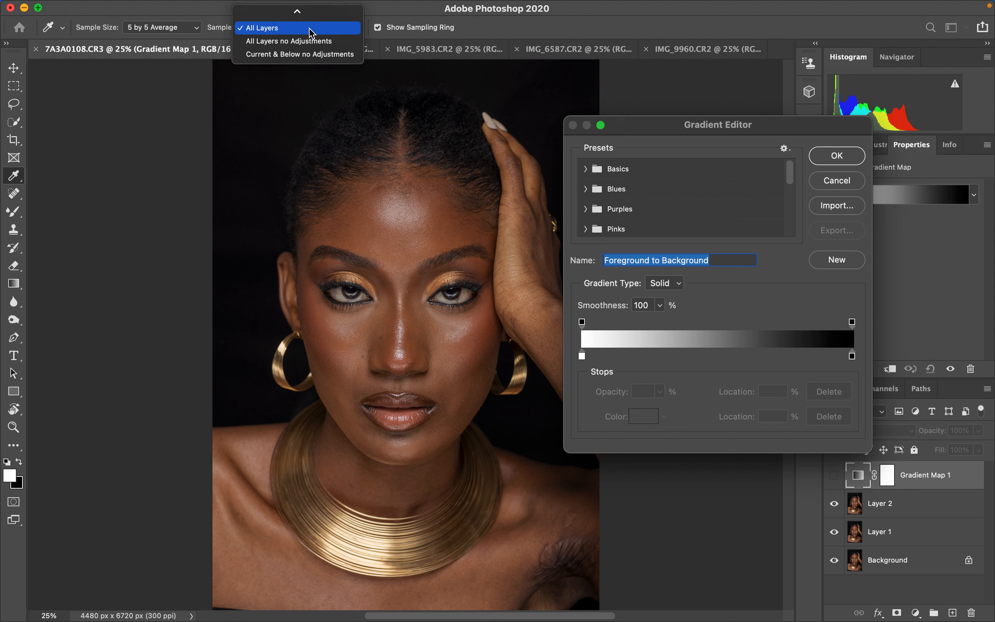
{"action": "left_click", "coordinate": [312, 30]}
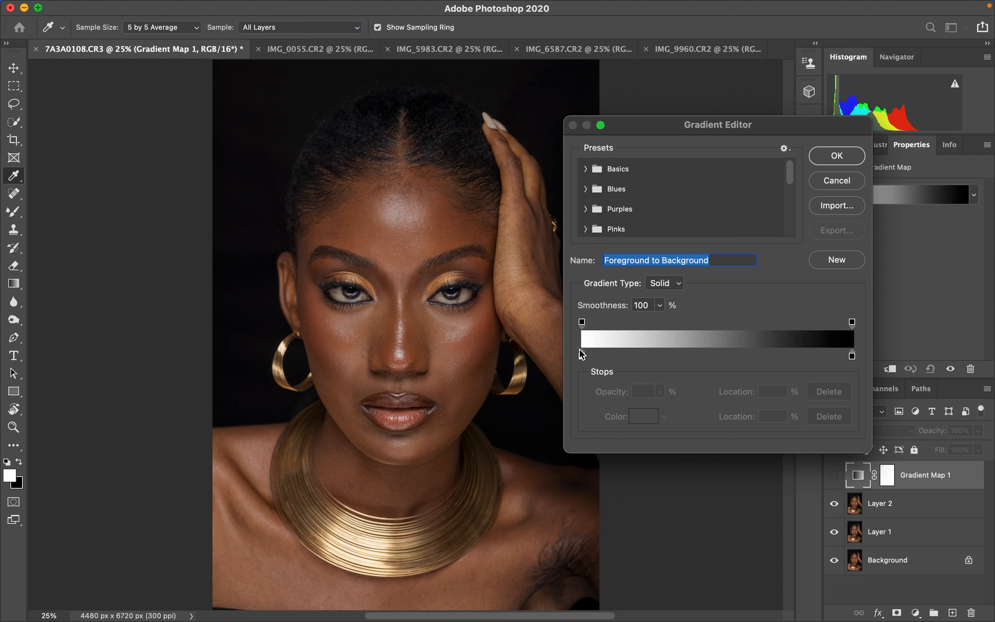
Set the gradient's white stop at 0% to the dark skin tone 40291a sampled from the shadow along the jaw
{"action": "left_click", "coordinate": [582, 356]}
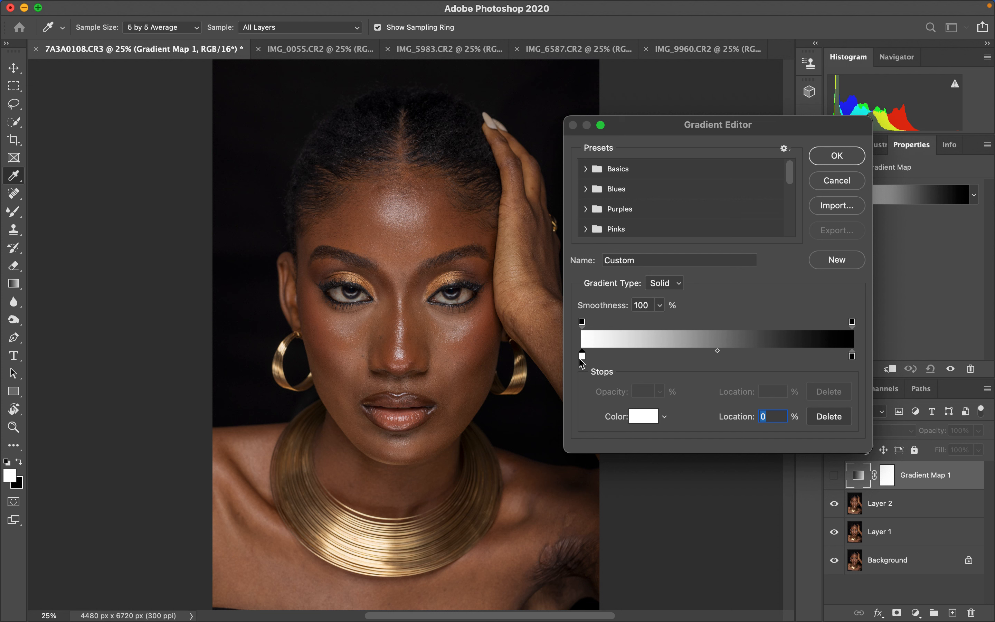
{"action": "left_click", "coordinate": [640, 419]}
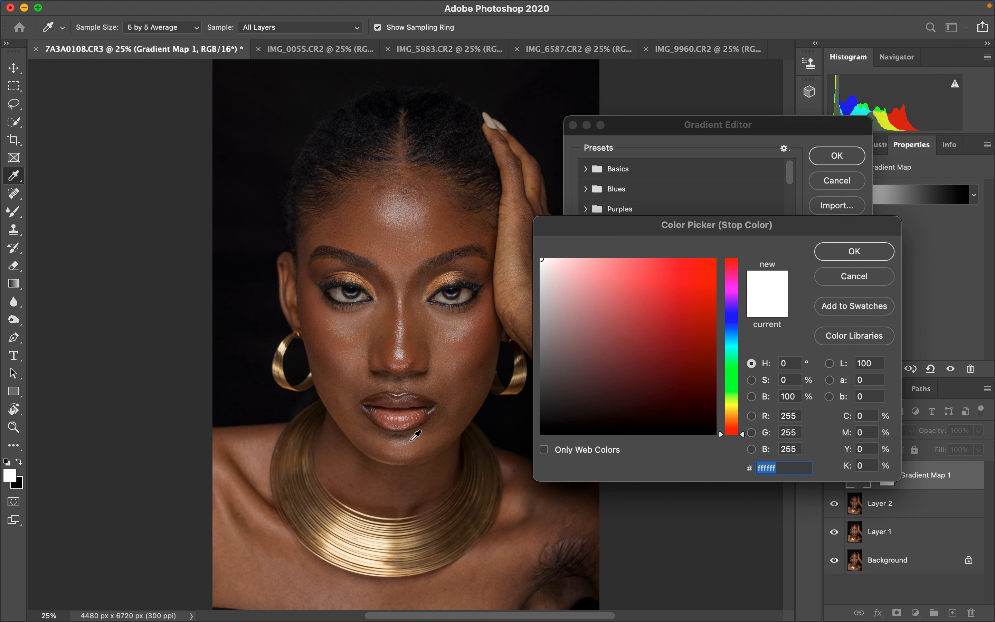
{"action": "key", "text": "super+equal"}
{"action": "key", "text": "super+equal"}
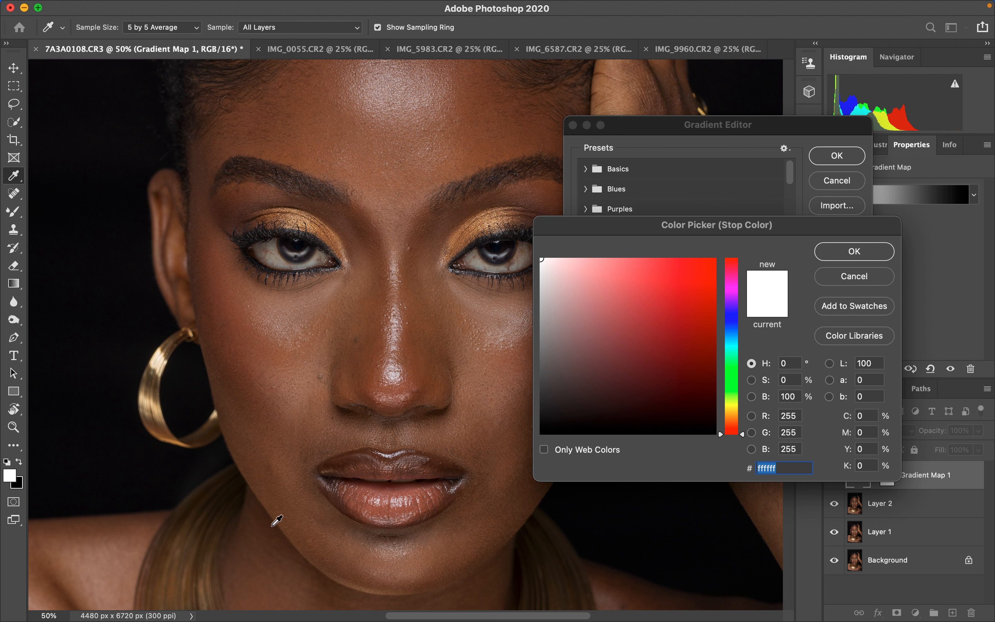
{"action": "left_click_drag", "start_coordinate": [277, 522], "coordinate": [273, 522]}
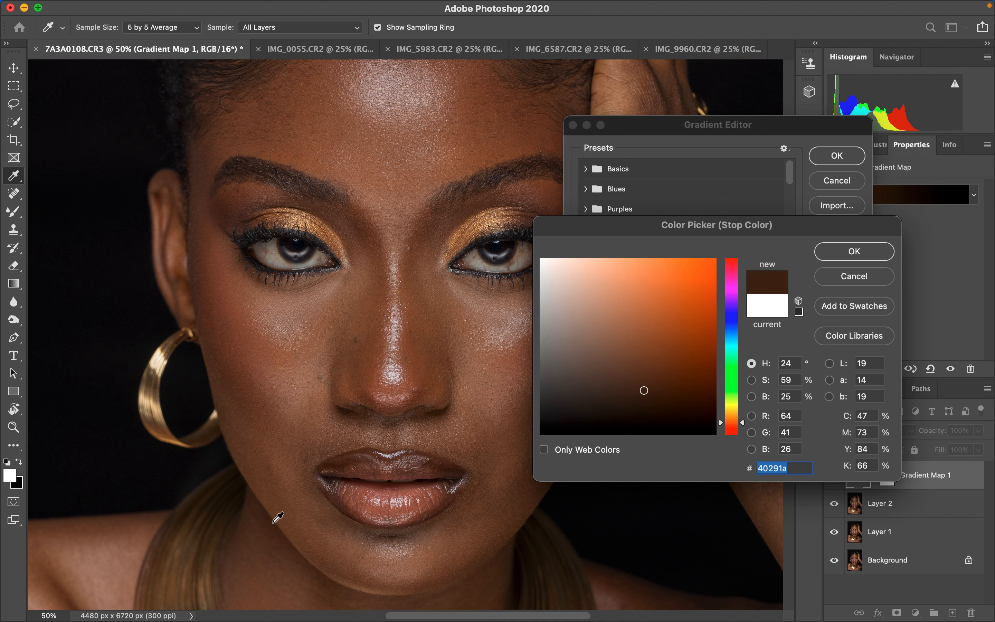
{"action": "left_click", "coordinate": [841, 250]}
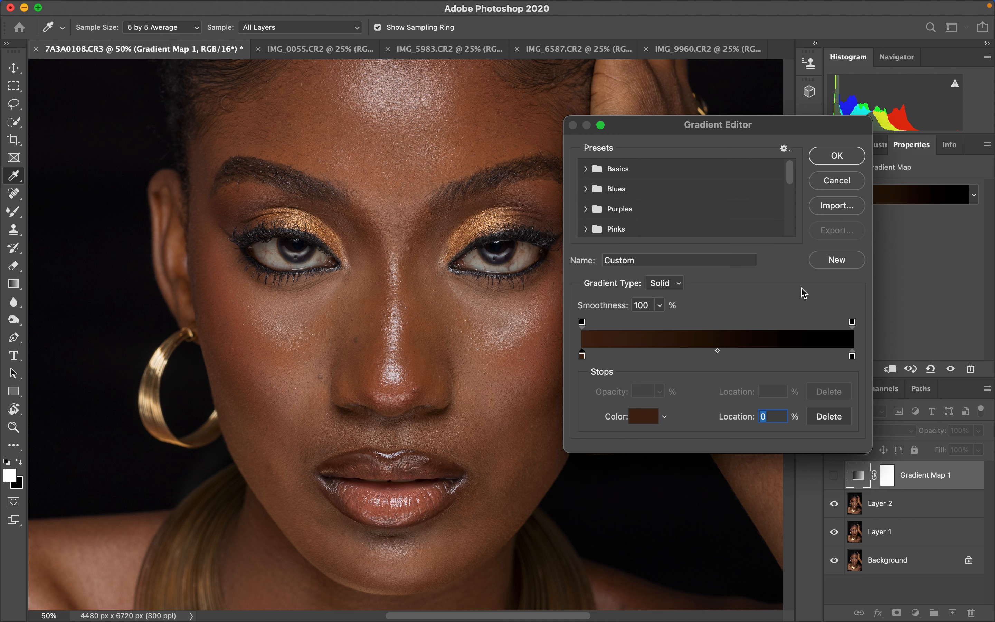
Set the gradient's black stop at 100% to the light skin tone 9c8071 sampled from the highlight under the eye
{"action": "left_click", "coordinate": [853, 356]}
{"action": "left_click", "coordinate": [642, 417]}
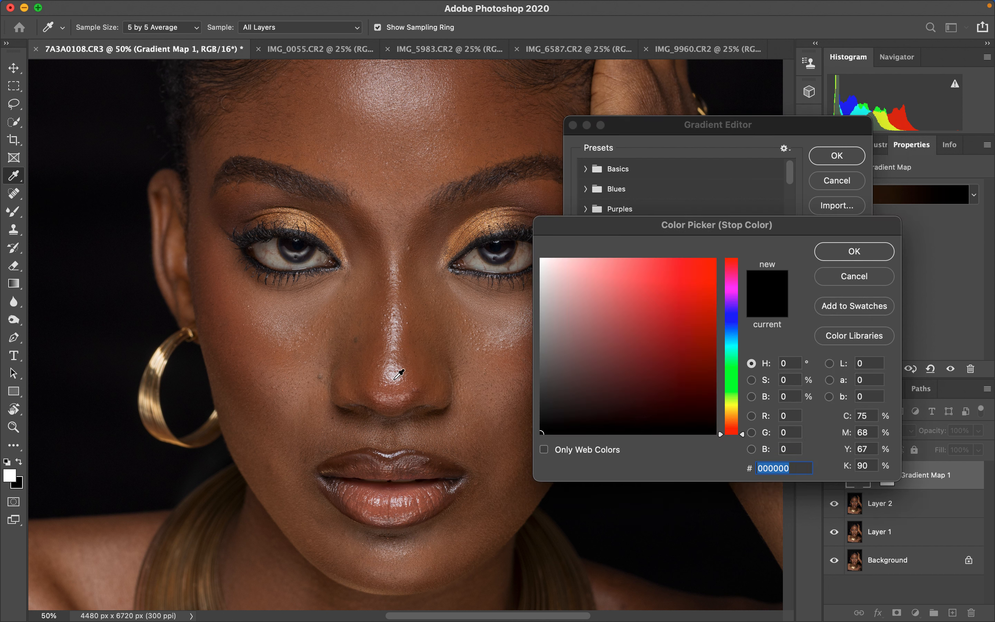
{"action": "left_click", "coordinate": [397, 374]}
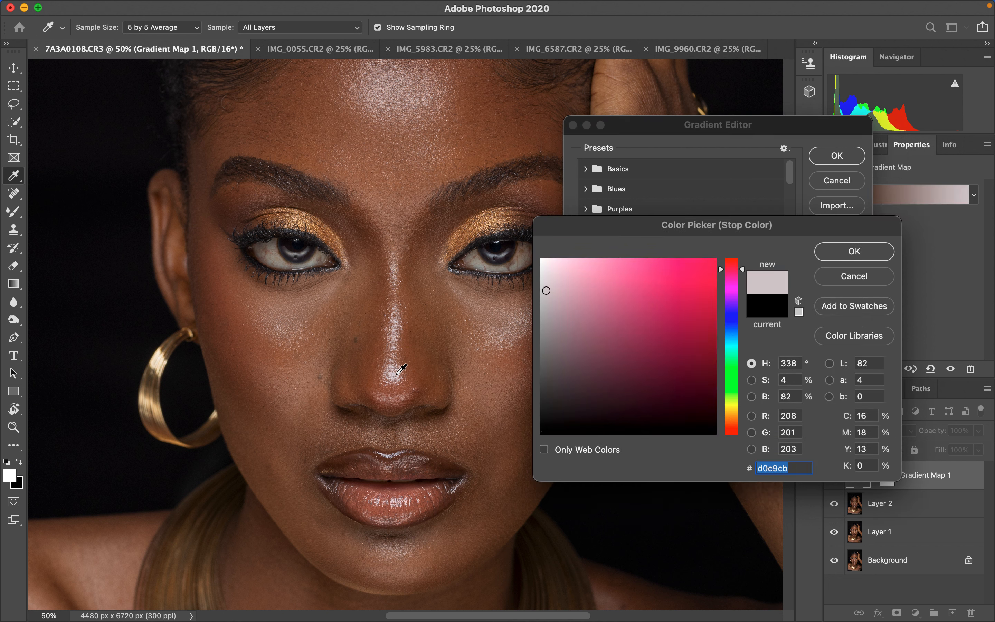
{"action": "left_click", "coordinate": [397, 373]}
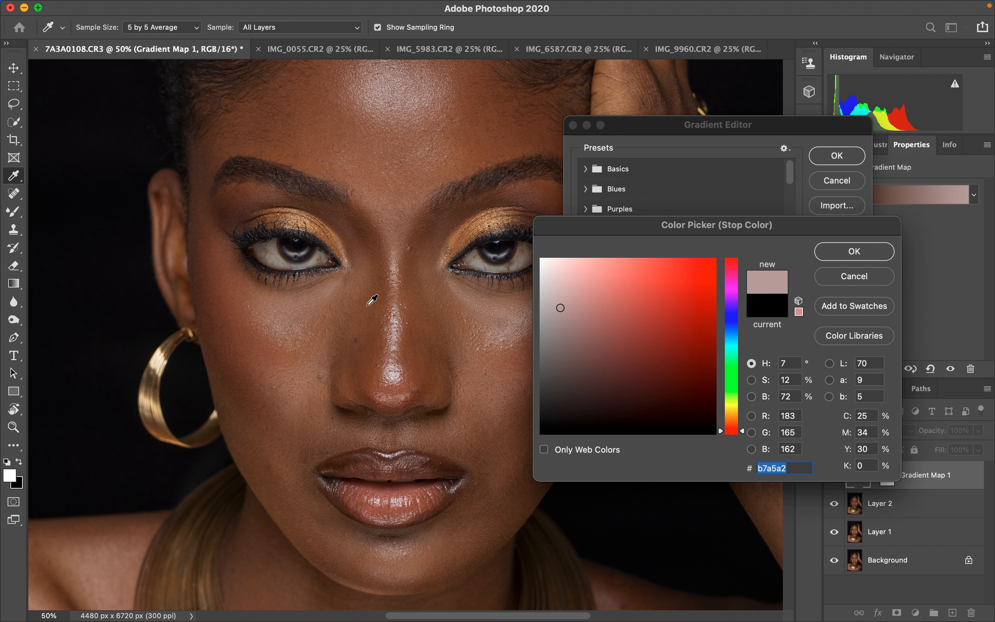
{"action": "left_click", "coordinate": [288, 329]}
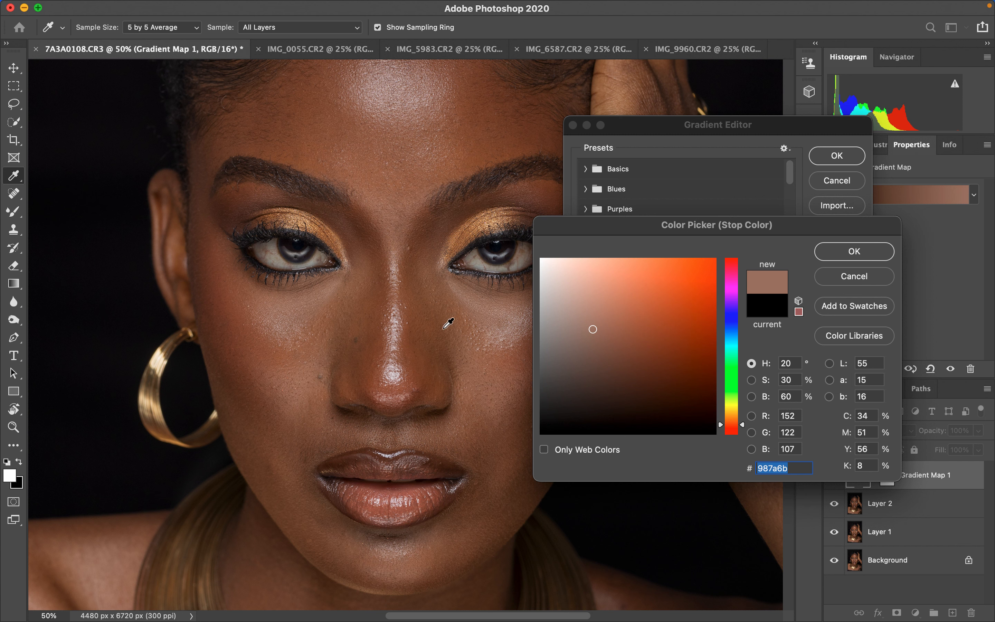
{"action": "left_click", "coordinate": [290, 325]}
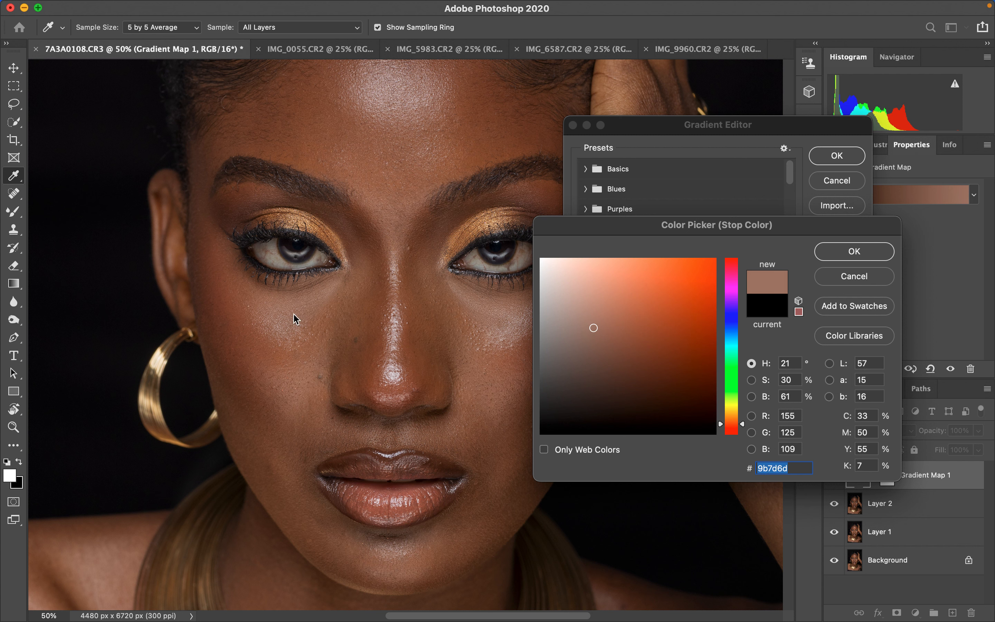
{"action": "left_click", "coordinate": [398, 235]}
{"action": "left_click", "coordinate": [395, 270]}
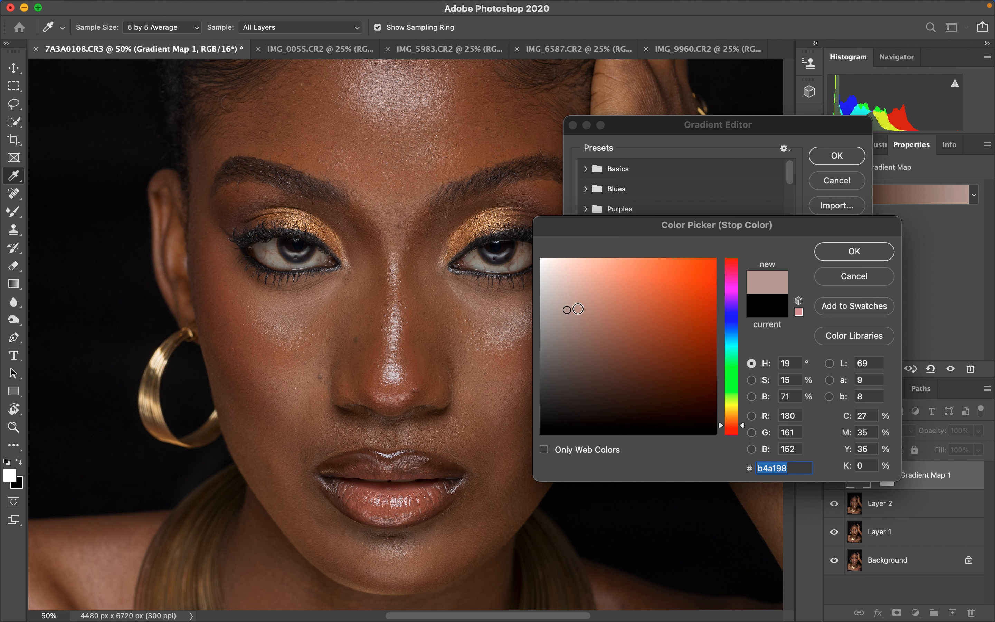
{"action": "mouse_move", "coordinate": [578, 309]}
{"action": "left_mouse_down"}
{"action": "mouse_move", "coordinate": [570, 307]}
{"action": "mouse_move", "coordinate": [619, 282]}
{"action": "mouse_move", "coordinate": [599, 288]}
{"action": "mouse_move", "coordinate": [589, 271]}
{"action": "mouse_move", "coordinate": [578, 273]}
{"action": "mouse_move", "coordinate": [575, 291]}
{"action": "left_mouse_up"}
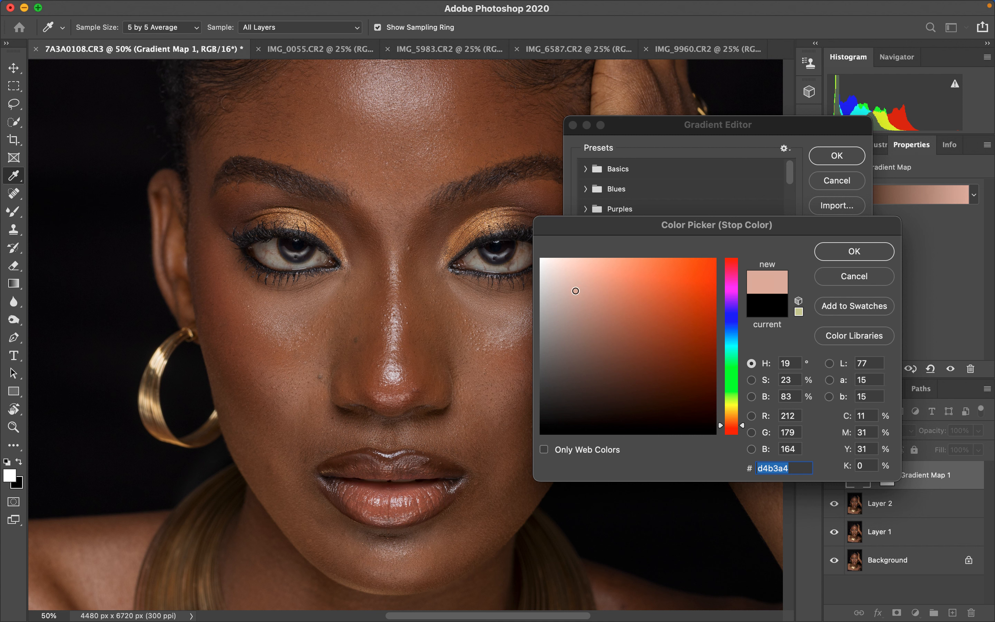
{"action": "left_click", "coordinate": [283, 321]}
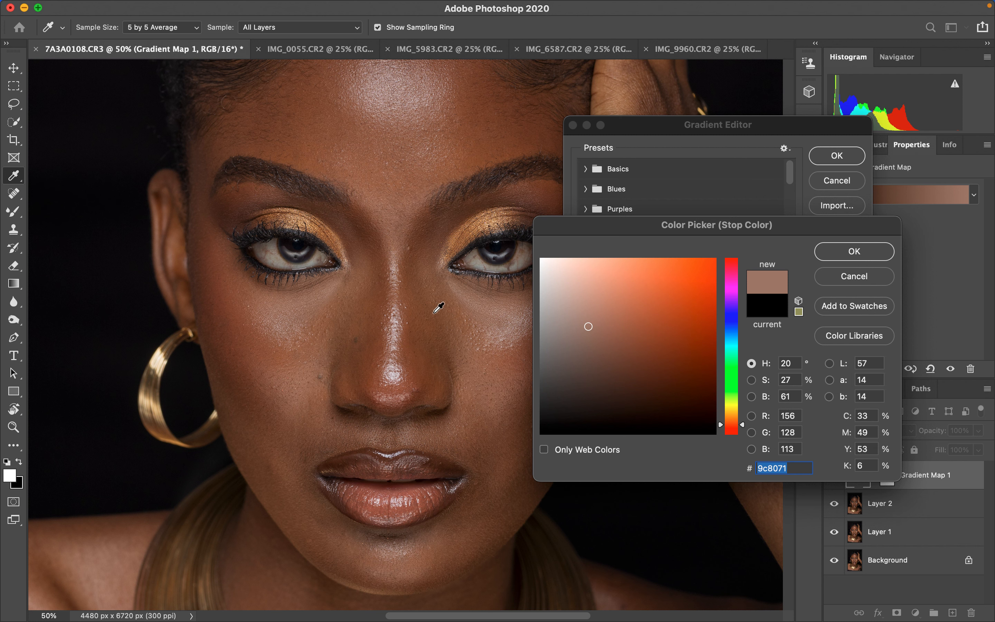
{"action": "left_click", "coordinate": [843, 254]}
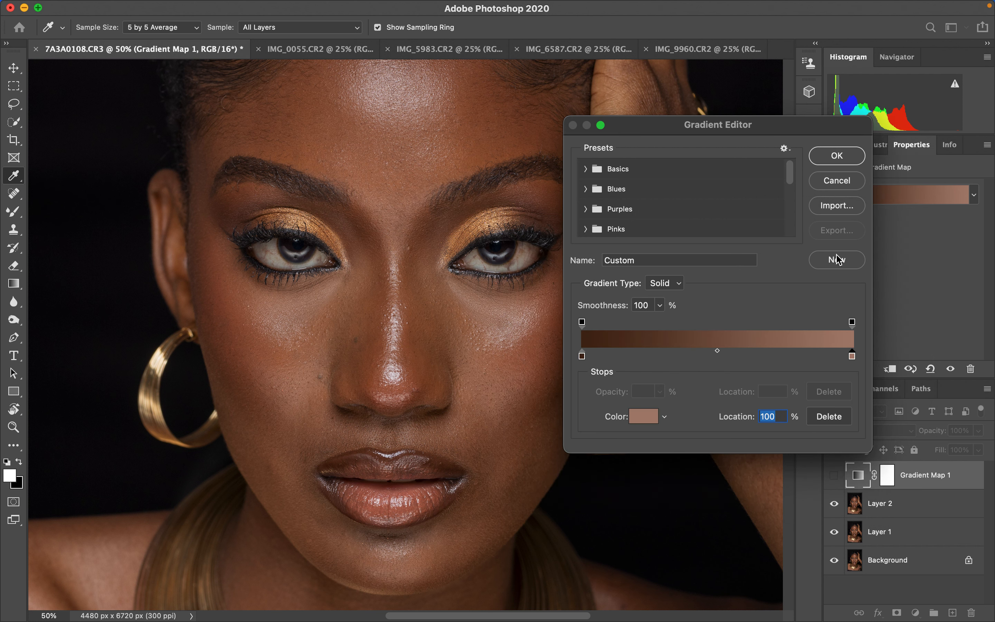
Add a gradient stop at 50% with the midtone 946e54 sampled from the shoulder and accept the gradient
{"action": "left_click", "coordinate": [708, 356]}
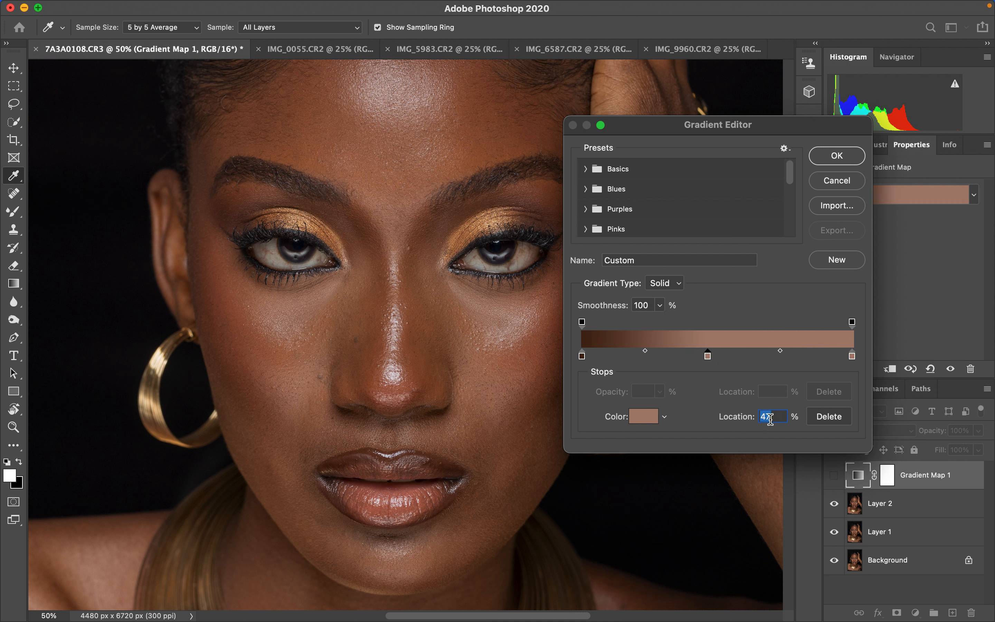
{"action": "type", "text": "50"}
{"action": "left_click", "coordinate": [643, 418]}
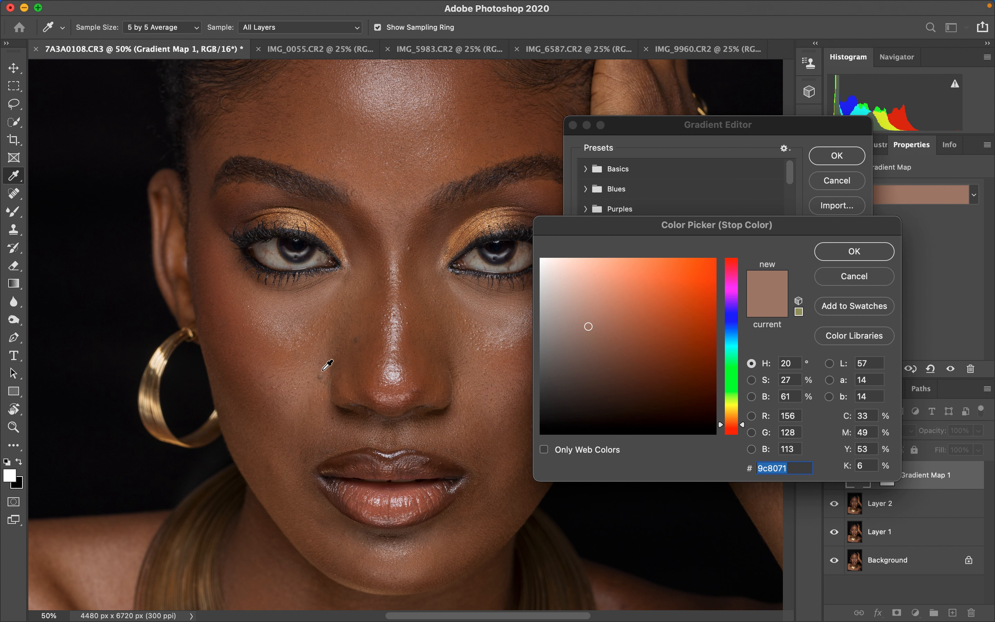
{"action": "key", "text": "super+minus"}
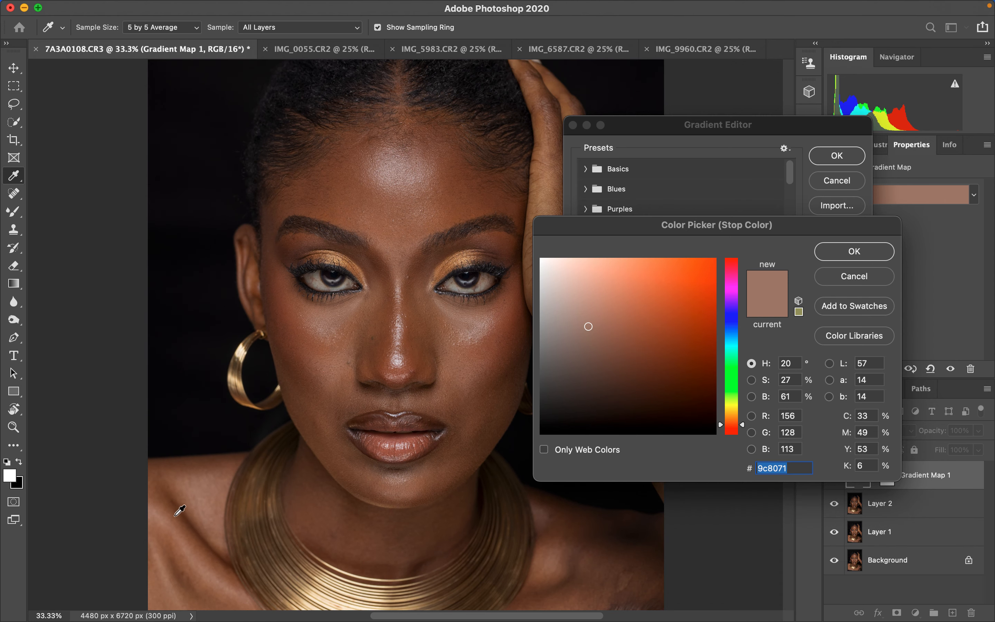
{"action": "left_click", "coordinate": [156, 588]}
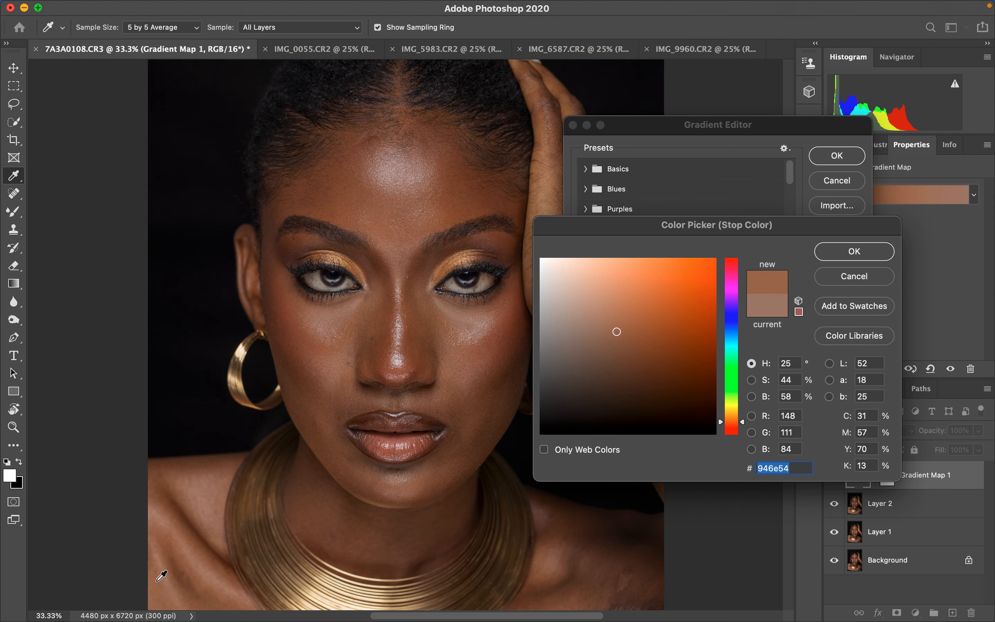
{"action": "left_click", "coordinate": [839, 255]}
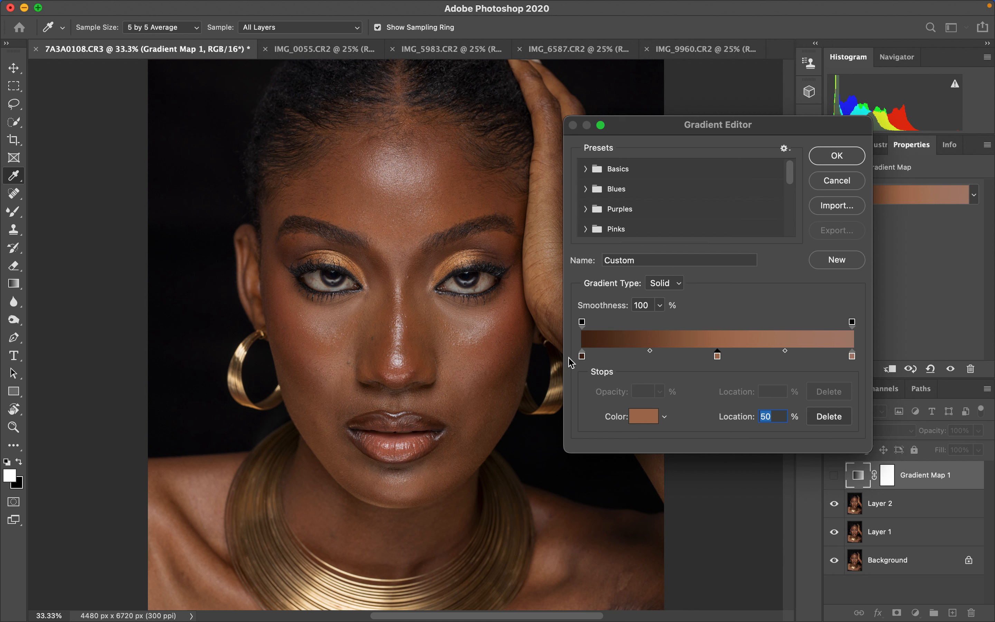
{"action": "left_click", "coordinate": [835, 158]}
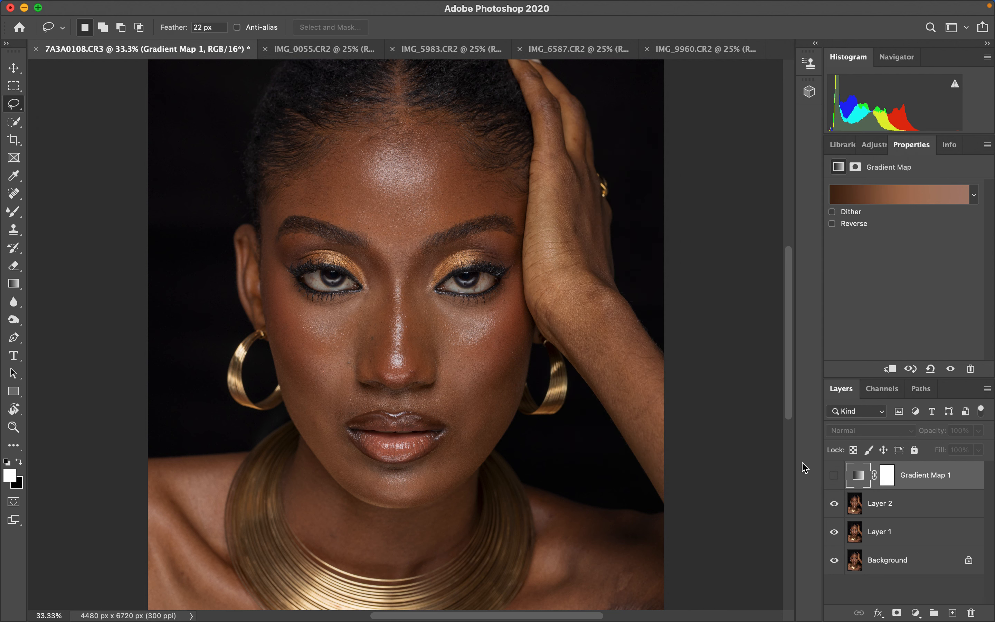
Show the Gradient Map layer with the Color blend mode and copy it into the IMG_0055.CR2 document
{"action": "left_click", "coordinate": [836, 482]}
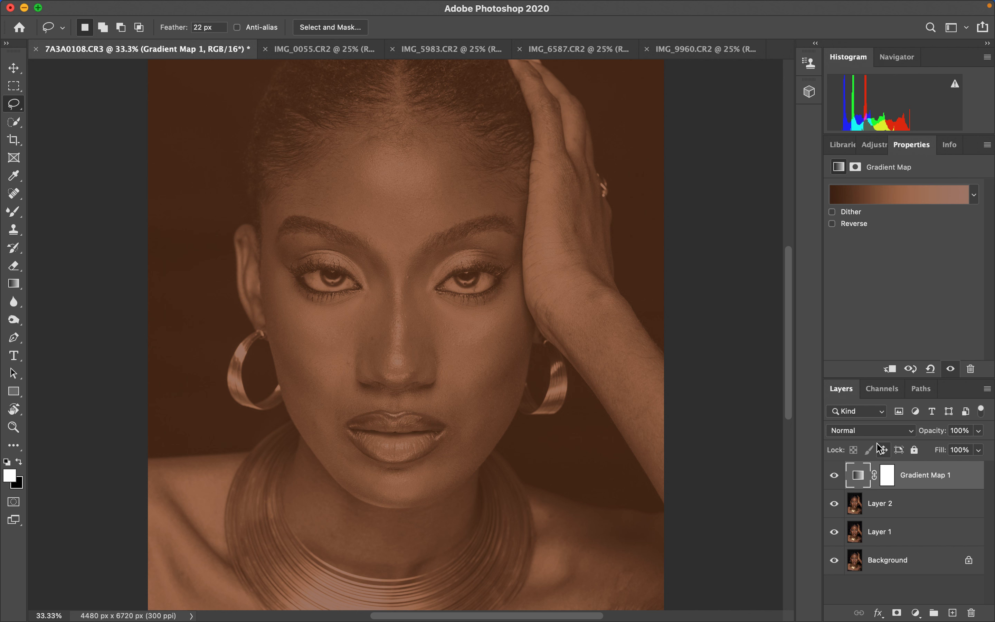
{"action": "left_click", "coordinate": [878, 431]}
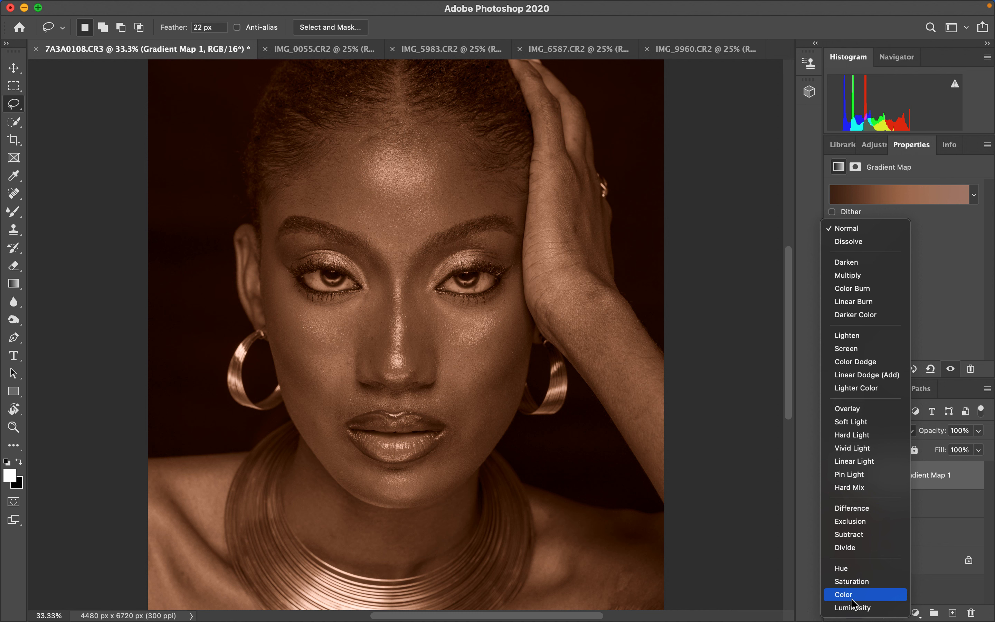
{"action": "left_click", "coordinate": [853, 596]}
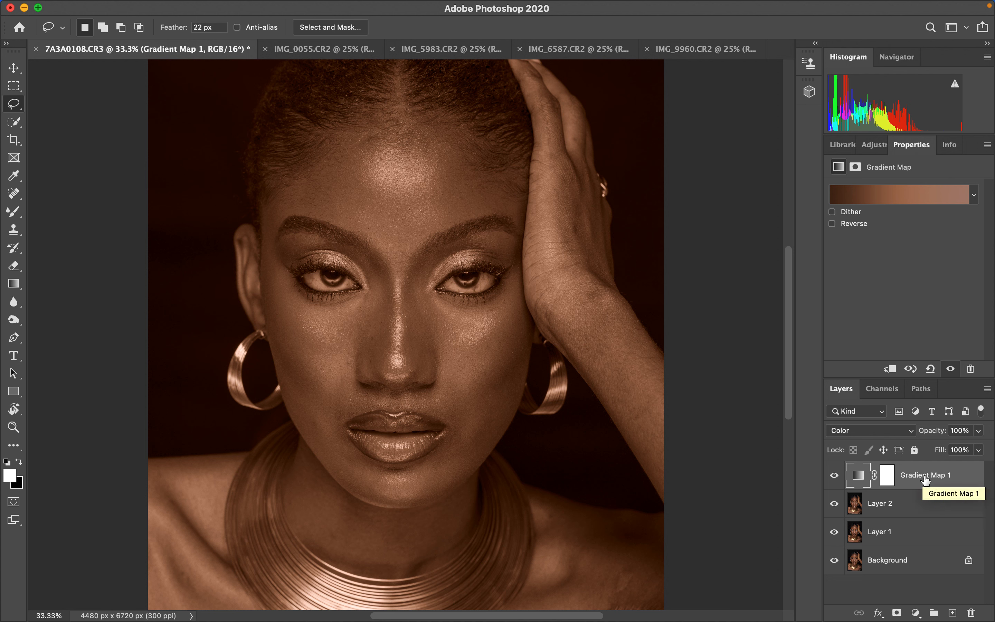
{"action": "left_click_drag", "start_coordinate": [924, 479], "coordinate": [405, 239]}
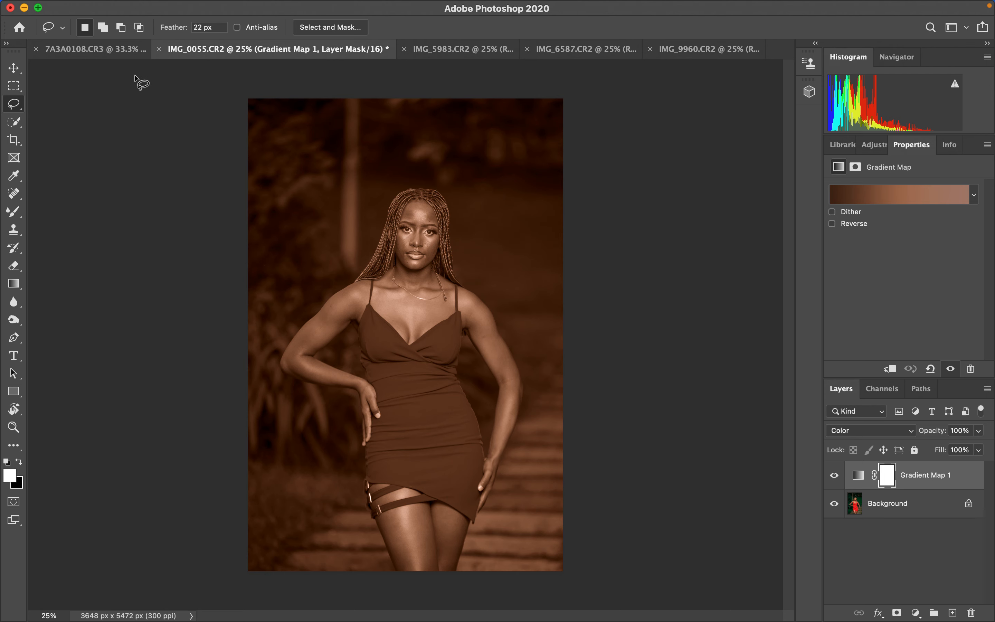
Return to 7A3A0108.CR3 and invert its Gradient Map layer mask to black
{"action": "left_click", "coordinate": [106, 49]}
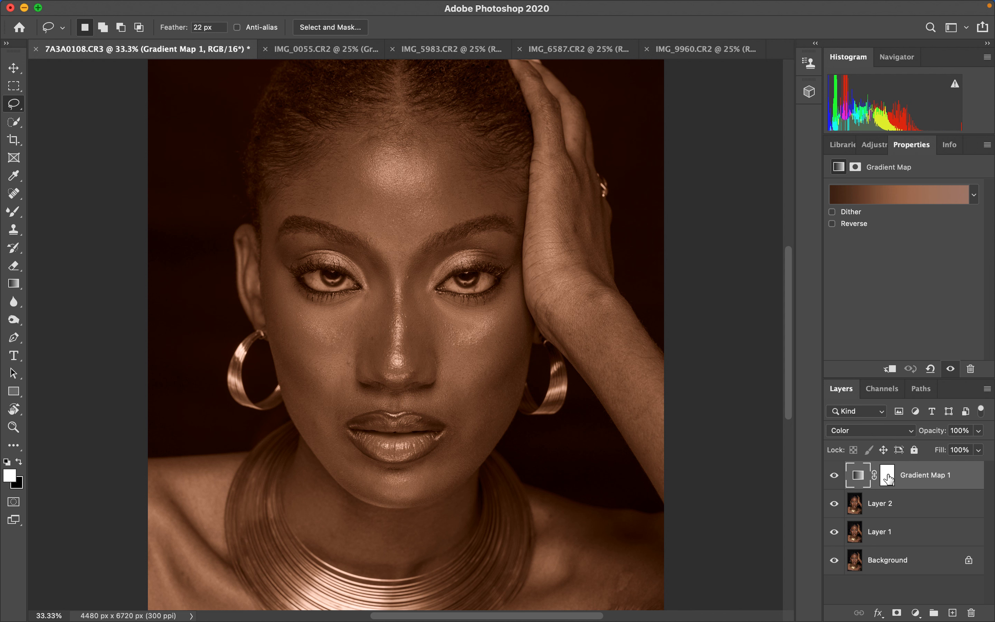
{"action": "left_click", "coordinate": [887, 476]}
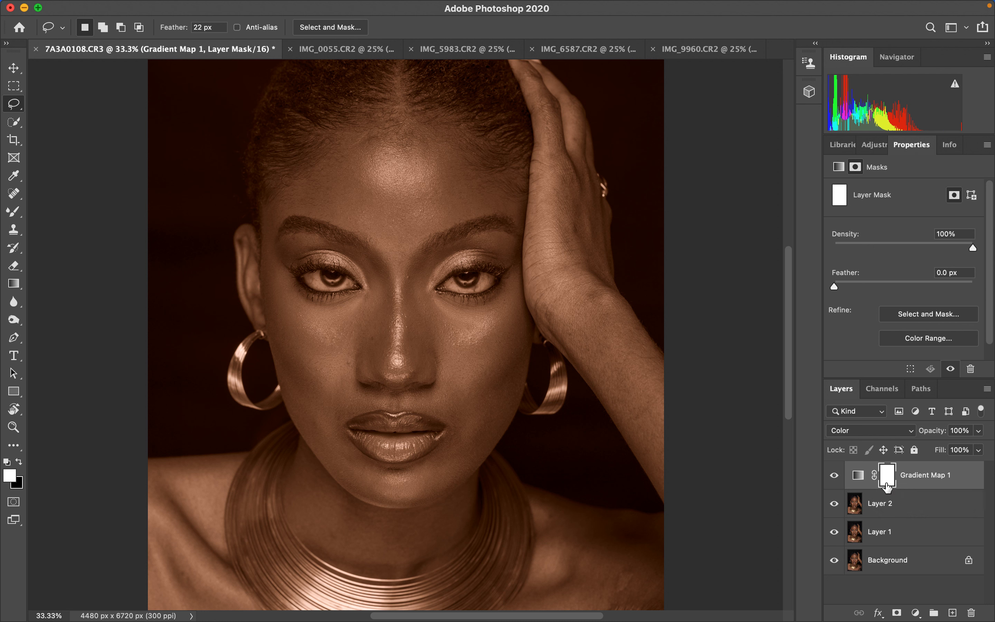
{"action": "key", "text": "super+i"}
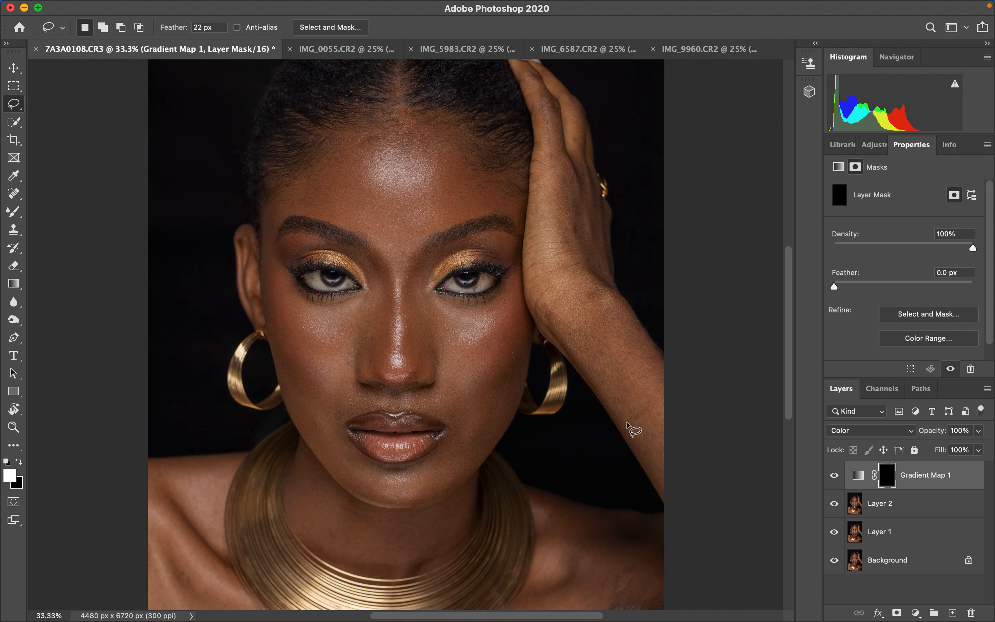
Set up the Brush tool as a soft round brush with 0% hardness, Normal mode and 100% opacity
{"action": "left_click", "coordinate": [13, 214]}
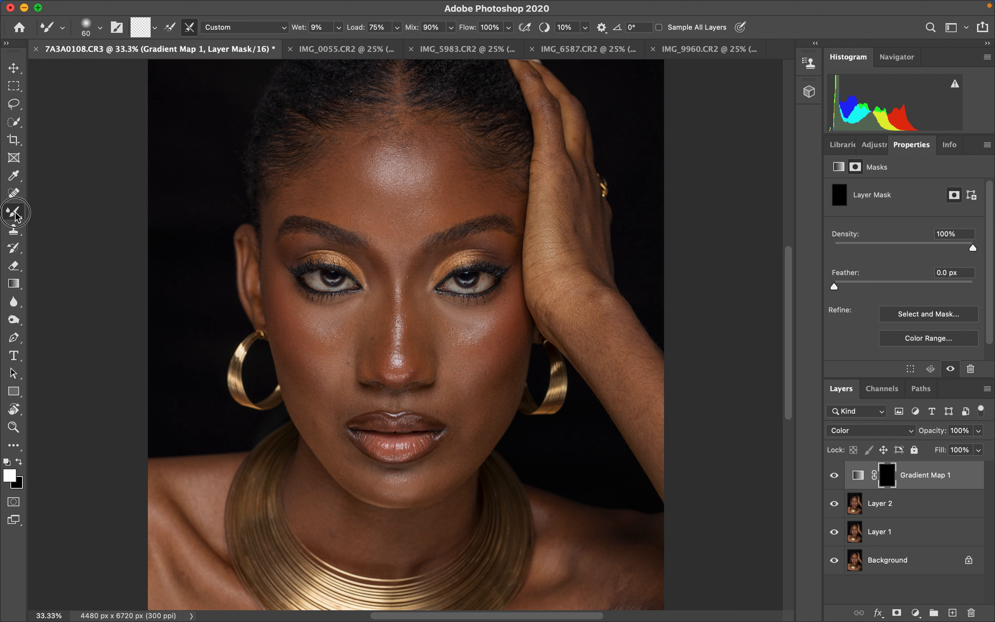
{"action": "right_click", "coordinate": [14, 214]}
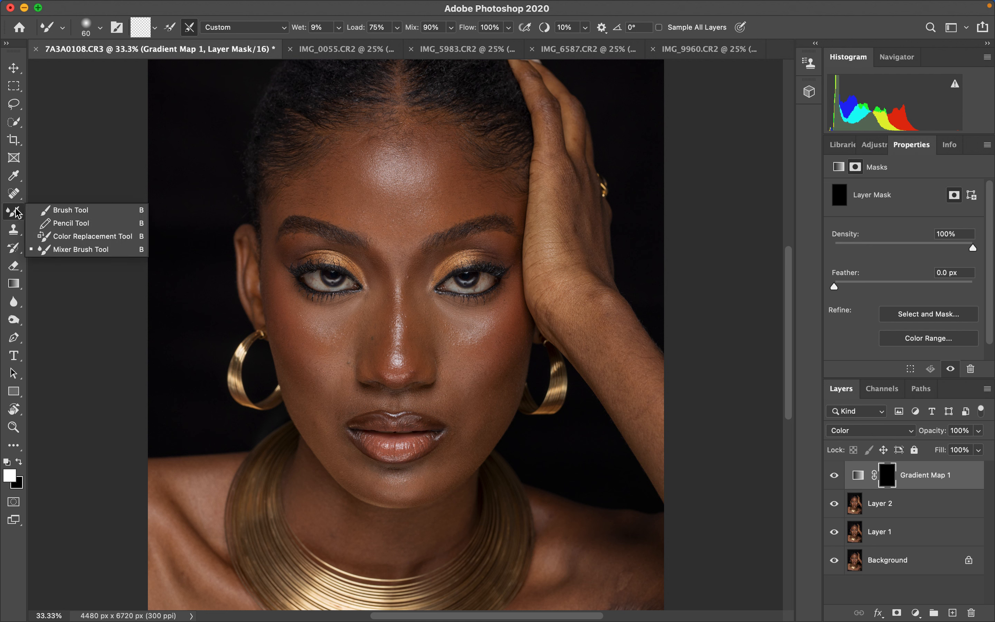
{"action": "left_click", "coordinate": [69, 211]}
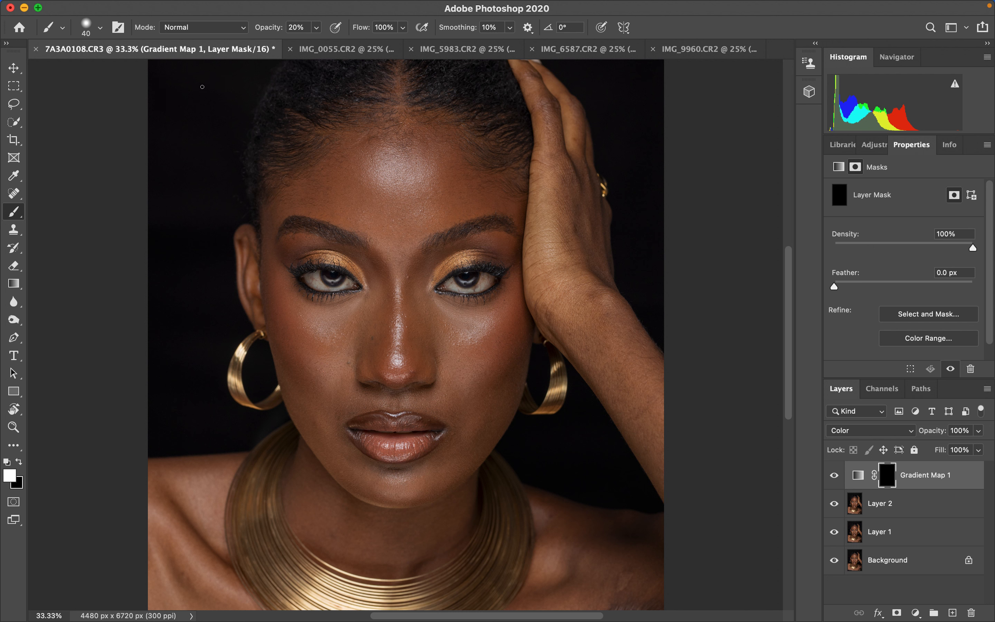
{"action": "left_click", "coordinate": [62, 28]}
{"action": "left_click", "coordinate": [100, 28]}
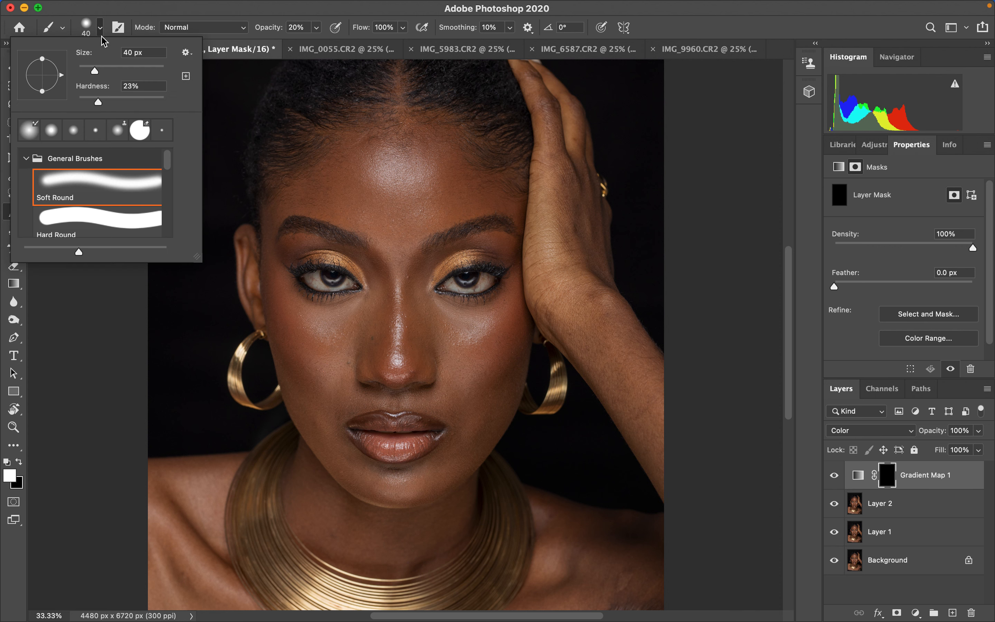
{"action": "left_click_drag", "start_coordinate": [98, 105], "coordinate": [63, 108]}
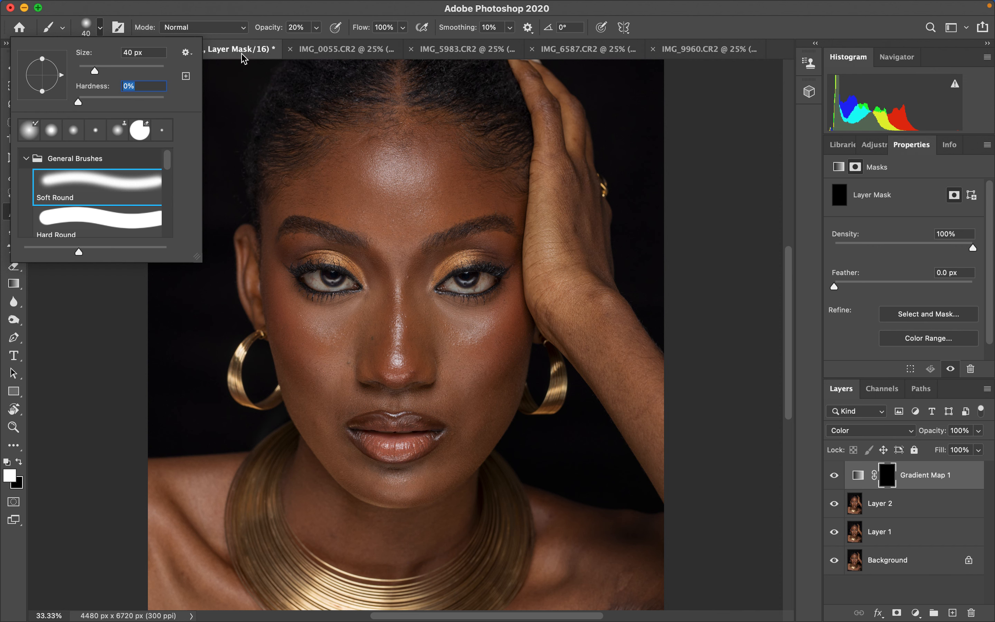
{"action": "left_click", "coordinate": [245, 14]}
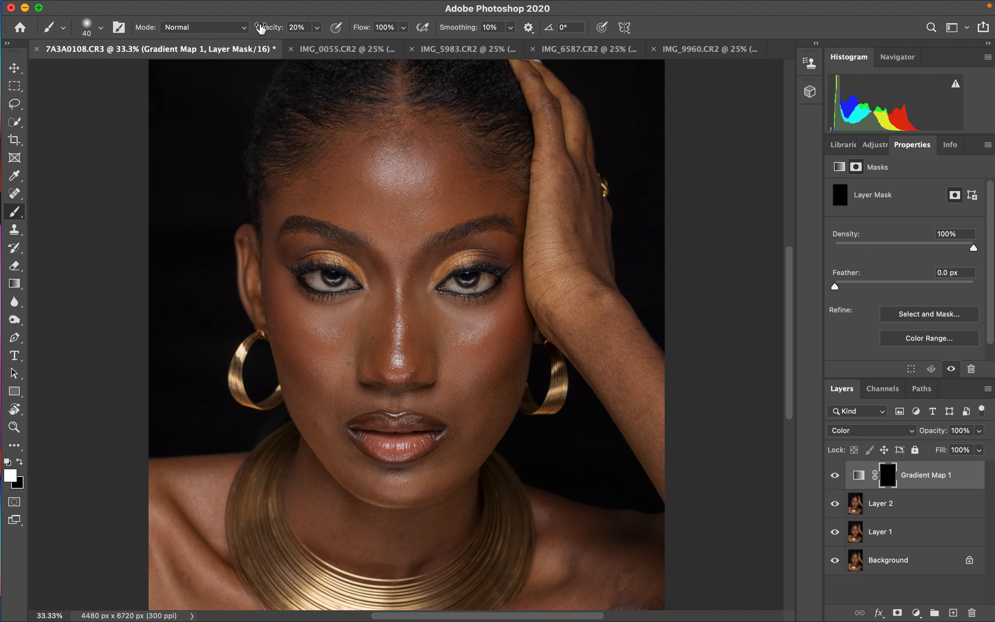
{"action": "left_click_drag", "start_coordinate": [276, 31], "coordinate": [348, 51]}
{"action": "left_click", "coordinate": [233, 27]}
{"action": "left_click", "coordinate": [233, 28]}
Paint white with a 700 px brush on the Gradient Map mask over the skin of the face, neck, shoulders, hand and arm
{"action": "left_click", "coordinate": [20, 463]}
{"action": "key", "text": "bracketright"}
{"action": "key", "text": "bracketright"}
{"action": "key", "text": "bracketright"}
{"action": "key", "text": "bracketright"}
{"action": "key", "text": "bracketleft"}
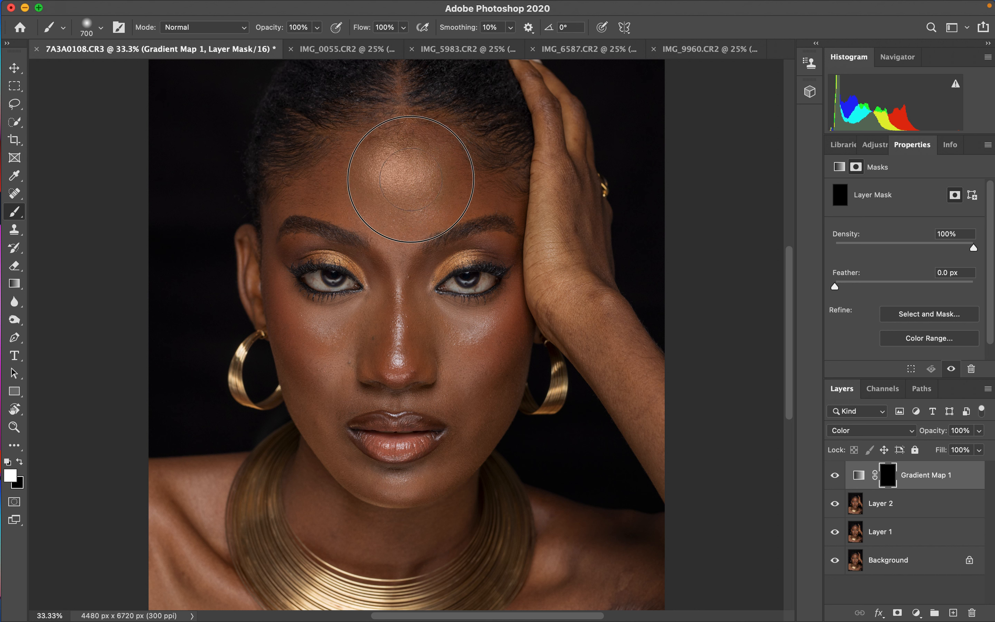
{"action": "left_click", "coordinate": [398, 158]}
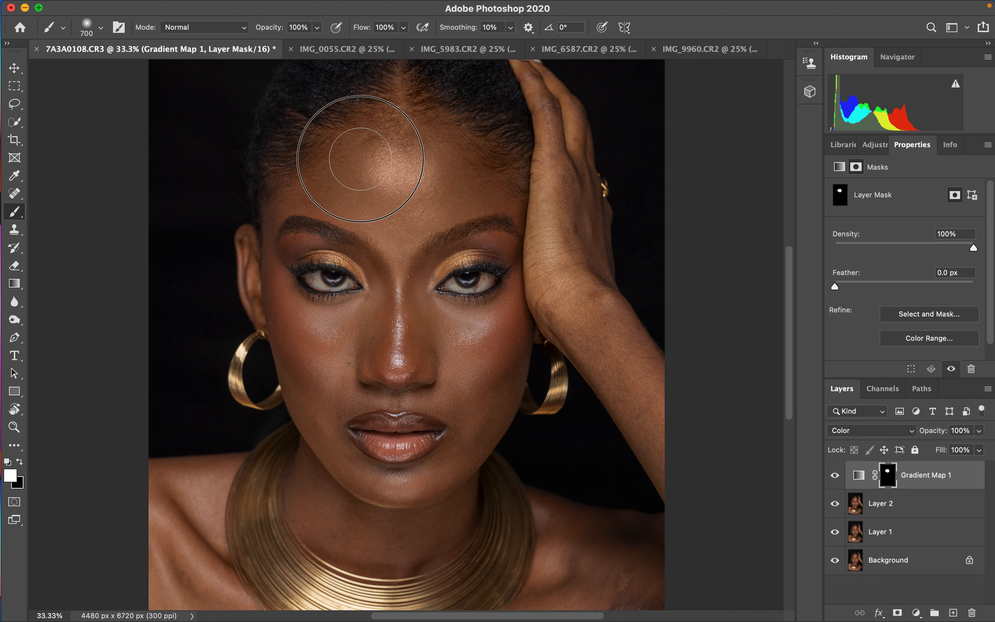
{"action": "left_click_drag", "start_coordinate": [395, 325], "coordinate": [385, 350]}
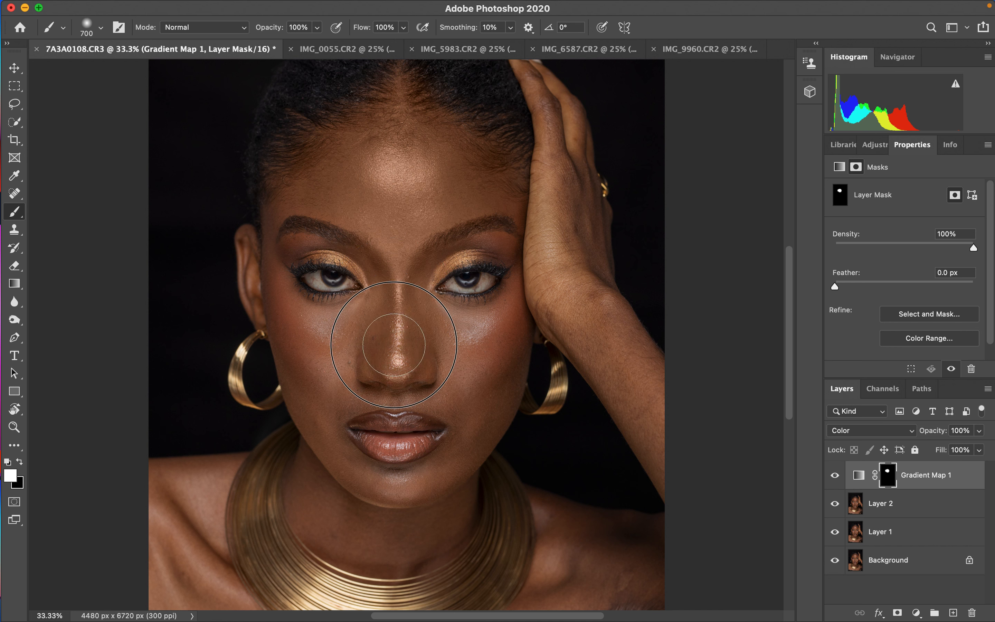
{"action": "mouse_move", "coordinate": [492, 369]}
{"action": "left_mouse_down"}
{"action": "mouse_move", "coordinate": [477, 335]}
{"action": "mouse_move", "coordinate": [543, 276]}
{"action": "mouse_move", "coordinate": [533, 89]}
{"action": "mouse_move", "coordinate": [570, 301]}
{"action": "mouse_move", "coordinate": [633, 378]}
{"action": "mouse_move", "coordinate": [604, 344]}
{"action": "mouse_move", "coordinate": [634, 533]}
{"action": "mouse_move", "coordinate": [585, 542]}
{"action": "mouse_move", "coordinate": [614, 585]}
{"action": "mouse_move", "coordinate": [582, 555]}
{"action": "left_mouse_up"}
{"action": "mouse_move", "coordinate": [363, 538]}
{"action": "left_mouse_down"}
{"action": "mouse_move", "coordinate": [382, 528]}
{"action": "mouse_move", "coordinate": [333, 505]}
{"action": "mouse_move", "coordinate": [332, 475]}
{"action": "mouse_move", "coordinate": [309, 433]}
{"action": "mouse_move", "coordinate": [298, 335]}
{"action": "mouse_move", "coordinate": [318, 365]}
{"action": "mouse_move", "coordinate": [264, 259]}
{"action": "mouse_move", "coordinate": [269, 287]}
{"action": "mouse_move", "coordinate": [322, 366]}
{"action": "mouse_move", "coordinate": [338, 358]}
{"action": "mouse_move", "coordinate": [330, 335]}
{"action": "mouse_move", "coordinate": [303, 314]}
{"action": "mouse_move", "coordinate": [299, 274]}
{"action": "mouse_move", "coordinate": [400, 313]}
{"action": "mouse_move", "coordinate": [393, 285]}
{"action": "mouse_move", "coordinate": [443, 288]}
{"action": "mouse_move", "coordinate": [475, 273]}
{"action": "mouse_move", "coordinate": [463, 300]}
{"action": "mouse_move", "coordinate": [523, 282]}
{"action": "mouse_move", "coordinate": [554, 235]}
{"action": "mouse_move", "coordinate": [554, 184]}
{"action": "mouse_move", "coordinate": [437, 487]}
{"action": "mouse_move", "coordinate": [368, 511]}
{"action": "mouse_move", "coordinate": [193, 507]}
{"action": "mouse_move", "coordinate": [195, 491]}
{"action": "mouse_move", "coordinate": [210, 487]}
{"action": "mouse_move", "coordinate": [201, 573]}
{"action": "mouse_move", "coordinate": [223, 604]}
{"action": "mouse_move", "coordinate": [210, 595]}
{"action": "mouse_move", "coordinate": [547, 581]}
{"action": "mouse_move", "coordinate": [586, 596]}
{"action": "mouse_move", "coordinate": [607, 342]}
{"action": "mouse_move", "coordinate": [551, 194]}
{"action": "left_mouse_up"}
{"action": "mouse_move", "coordinate": [467, 198]}
{"action": "left_mouse_down"}
{"action": "mouse_move", "coordinate": [406, 201]}
{"action": "mouse_move", "coordinate": [395, 331]}
{"action": "mouse_move", "coordinate": [375, 334]}
{"action": "mouse_move", "coordinate": [379, 354]}
{"action": "mouse_move", "coordinate": [434, 366]}
{"action": "mouse_move", "coordinate": [375, 383]}
{"action": "mouse_move", "coordinate": [457, 387]}
{"action": "mouse_move", "coordinate": [464, 418]}
{"action": "mouse_move", "coordinate": [485, 396]}
{"action": "mouse_move", "coordinate": [506, 338]}
{"action": "mouse_move", "coordinate": [385, 513]}
{"action": "mouse_move", "coordinate": [347, 494]}
{"action": "mouse_move", "coordinate": [327, 462]}
{"action": "mouse_move", "coordinate": [361, 524]}
{"action": "mouse_move", "coordinate": [403, 542]}
{"action": "mouse_move", "coordinate": [584, 554]}
{"action": "mouse_move", "coordinate": [600, 570]}
{"action": "mouse_move", "coordinate": [649, 582]}
{"action": "left_mouse_up"}
{"action": "left_click_drag", "start_coordinate": [579, 221], "coordinate": [575, 207]}
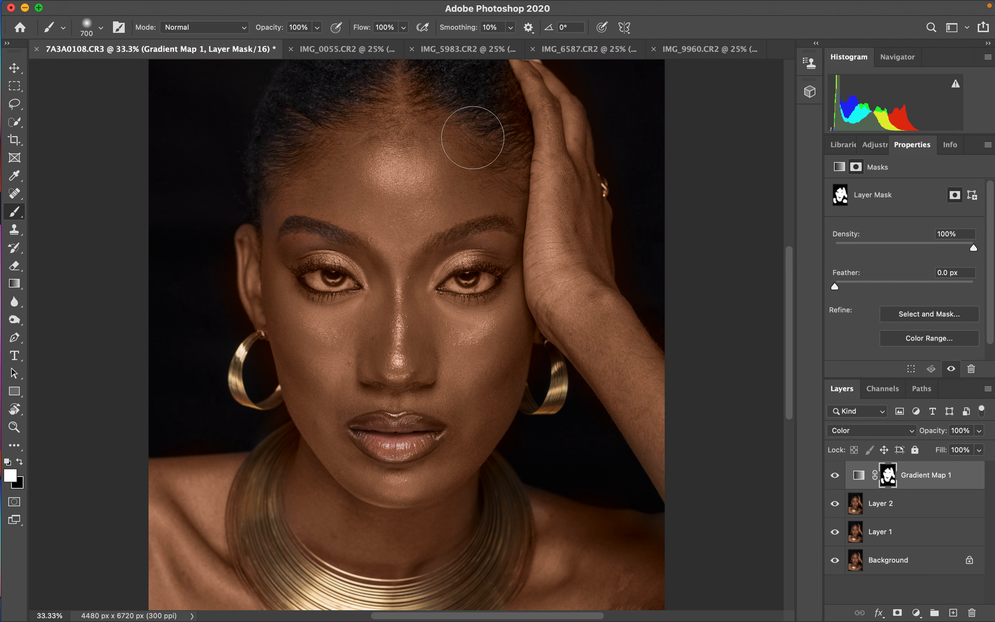
Paint black on the mask with a smaller 400 px brush over the hair near the hand and both eyes
{"action": "key", "text": "x"}
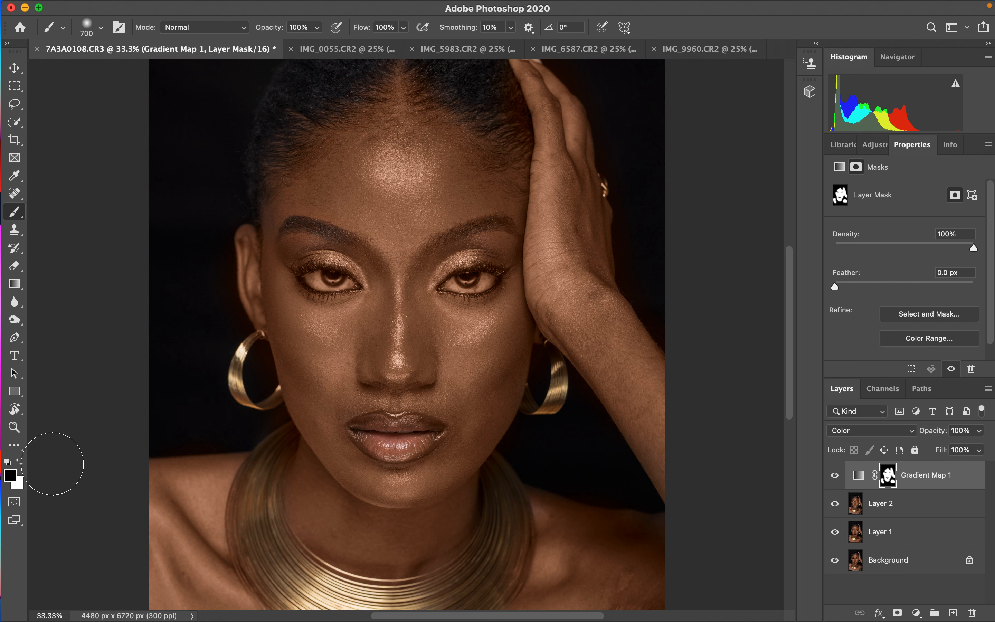
{"action": "key", "text": "bracketleft"}
{"action": "key", "text": "bracketleft"}
{"action": "key", "text": "bracketleft"}
{"action": "mouse_move", "coordinate": [491, 87]}
{"action": "left_mouse_down"}
{"action": "mouse_move", "coordinate": [503, 109]}
{"action": "mouse_move", "coordinate": [502, 89]}
{"action": "mouse_move", "coordinate": [507, 95]}
{"action": "mouse_move", "coordinate": [513, 126]}
{"action": "mouse_move", "coordinate": [505, 105]}
{"action": "left_mouse_up"}
{"action": "left_click_drag", "start_coordinate": [324, 280], "coordinate": [385, 271]}
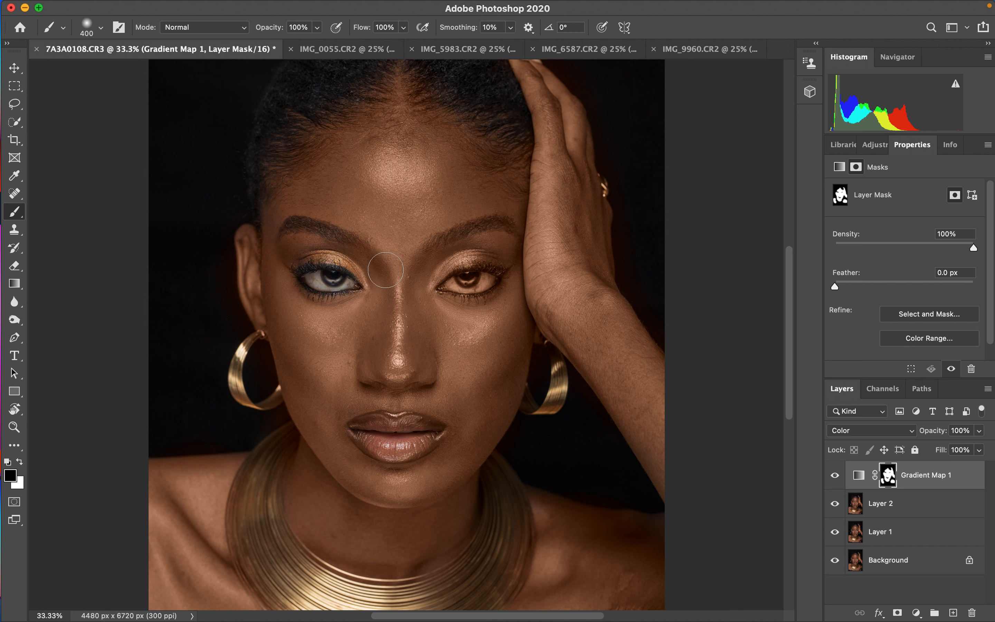
{"action": "left_click_drag", "start_coordinate": [458, 271], "coordinate": [493, 273]}
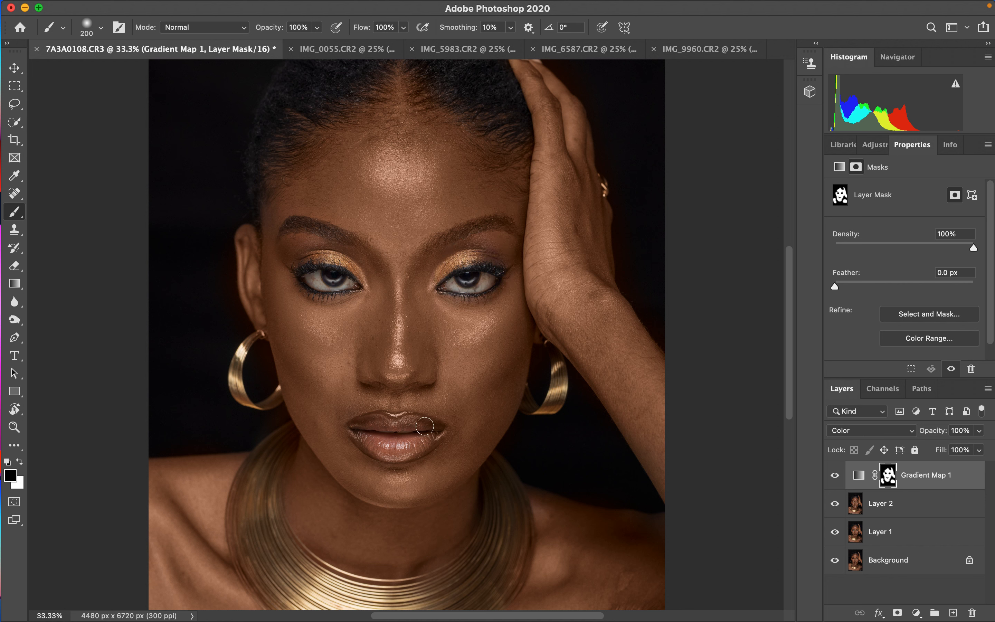
Paint black with the 200 px brush on the Gradient Map mask over the lips, necklace, earrings and remaining eye area, and compare by toggling the layer
{"action": "mouse_move", "coordinate": [394, 425]}
{"action": "left_mouse_down"}
{"action": "mouse_move", "coordinate": [362, 430]}
{"action": "mouse_move", "coordinate": [394, 451]}
{"action": "mouse_move", "coordinate": [428, 433]}
{"action": "mouse_move", "coordinate": [412, 426]}
{"action": "mouse_move", "coordinate": [427, 426]}
{"action": "mouse_move", "coordinate": [413, 449]}
{"action": "mouse_move", "coordinate": [367, 434]}
{"action": "left_mouse_up"}
{"action": "mouse_move", "coordinate": [249, 508]}
{"action": "left_mouse_down"}
{"action": "mouse_move", "coordinate": [246, 555]}
{"action": "mouse_move", "coordinate": [268, 570]}
{"action": "mouse_move", "coordinate": [251, 522]}
{"action": "mouse_move", "coordinate": [249, 558]}
{"action": "mouse_move", "coordinate": [269, 599]}
{"action": "mouse_move", "coordinate": [319, 609]}
{"action": "mouse_move", "coordinate": [469, 574]}
{"action": "mouse_move", "coordinate": [479, 592]}
{"action": "mouse_move", "coordinate": [516, 563]}
{"action": "mouse_move", "coordinate": [515, 504]}
{"action": "mouse_move", "coordinate": [502, 525]}
{"action": "mouse_move", "coordinate": [514, 507]}
{"action": "left_mouse_up"}
{"action": "mouse_move", "coordinate": [567, 257]}
{"action": "left_mouse_down"}
{"action": "mouse_move", "coordinate": [584, 296]}
{"action": "mouse_move", "coordinate": [572, 312]}
{"action": "left_mouse_up"}
{"action": "mouse_move", "coordinate": [255, 342]}
{"action": "left_mouse_down"}
{"action": "mouse_move", "coordinate": [240, 365]}
{"action": "mouse_move", "coordinate": [253, 398]}
{"action": "mouse_move", "coordinate": [288, 395]}
{"action": "left_mouse_up"}
{"action": "mouse_move", "coordinate": [566, 362]}
{"action": "left_mouse_down"}
{"action": "mouse_move", "coordinate": [546, 413]}
{"action": "mouse_move", "coordinate": [554, 396]}
{"action": "mouse_move", "coordinate": [549, 410]}
{"action": "mouse_move", "coordinate": [545, 367]}
{"action": "left_mouse_up"}
{"action": "mouse_move", "coordinate": [469, 280]}
{"action": "left_mouse_down"}
{"action": "mouse_move", "coordinate": [461, 278]}
{"action": "mouse_move", "coordinate": [481, 280]}
{"action": "mouse_move", "coordinate": [459, 284]}
{"action": "mouse_move", "coordinate": [489, 279]}
{"action": "left_mouse_up"}
{"action": "left_click", "coordinate": [835, 478]}
{"action": "left_click", "coordinate": [835, 477]}
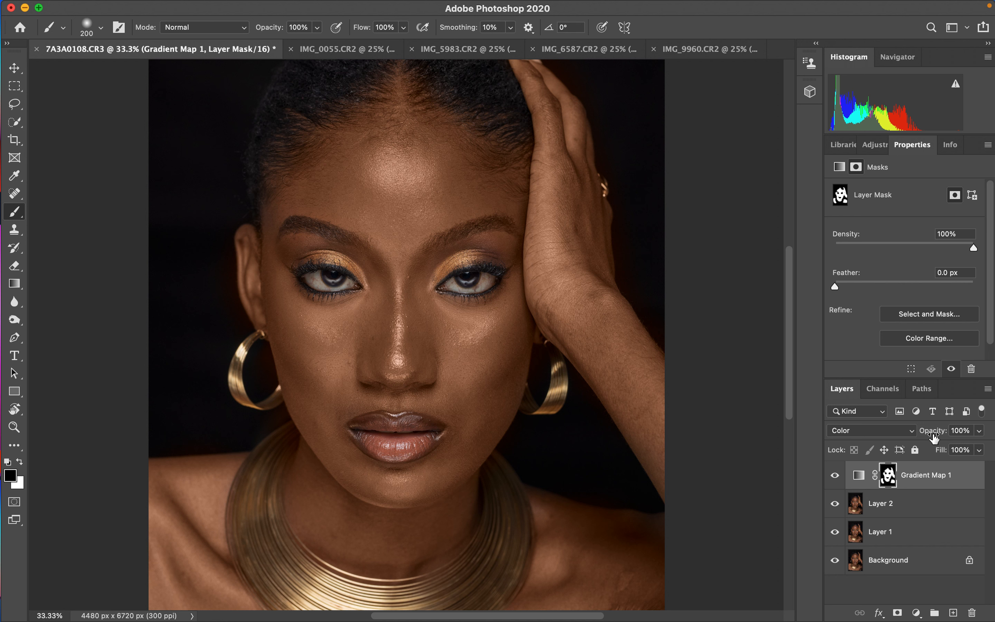
Lower the Gradient Map layer's opacity to 52% and toggle the layer's visibility to compare before and after
{"action": "mouse_move", "coordinate": [935, 435]}
{"action": "left_mouse_down"}
{"action": "mouse_move", "coordinate": [901, 436]}
{"action": "mouse_move", "coordinate": [936, 435]}
{"action": "left_mouse_up"}
{"action": "left_click", "coordinate": [835, 477]}
{"action": "left_click", "coordinate": [835, 477]}
{"action": "left_click", "coordinate": [836, 478]}
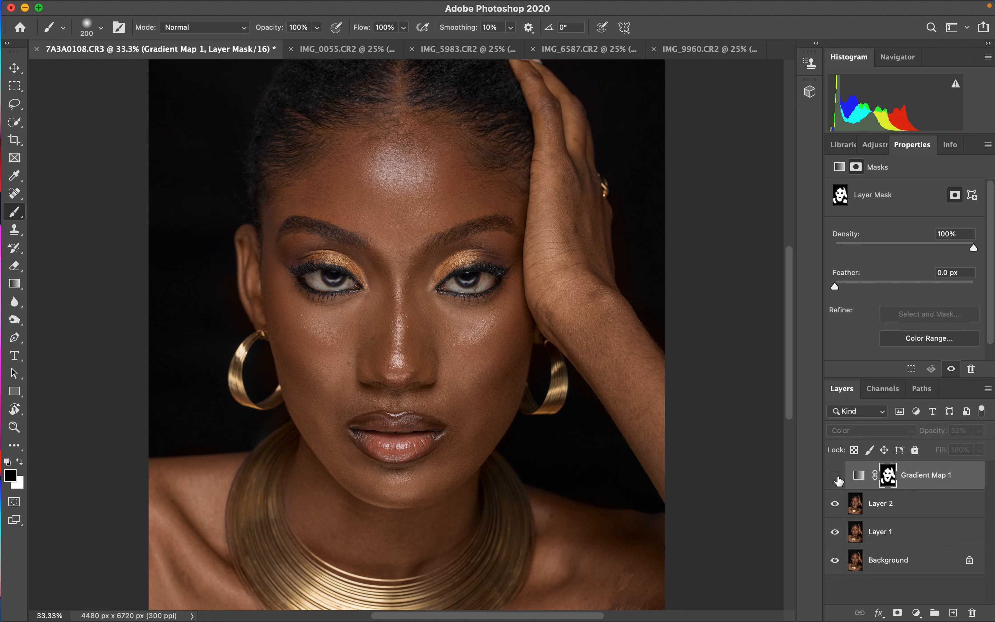
{"action": "left_click", "coordinate": [836, 477]}
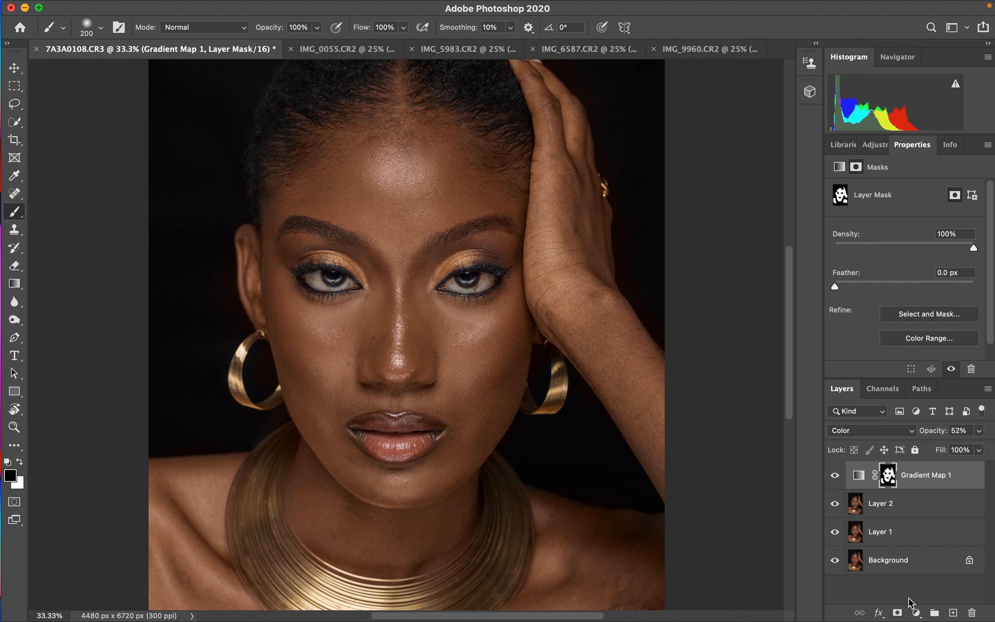
Add a Selective Color adjustment layer above the Gradient Map and target the Reds
{"action": "left_click", "coordinate": [915, 613]}
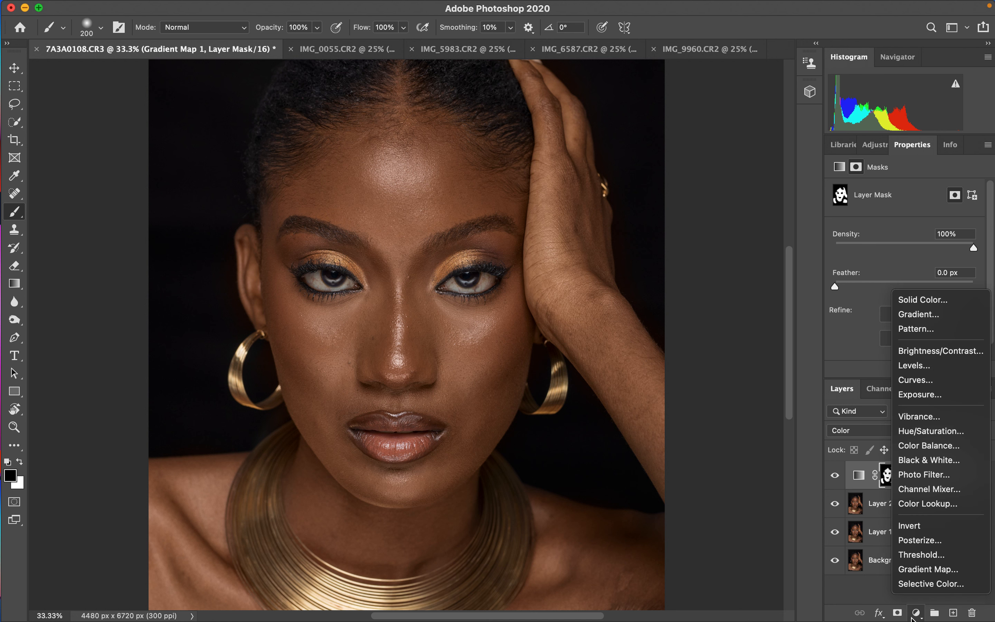
{"action": "left_click", "coordinate": [920, 586]}
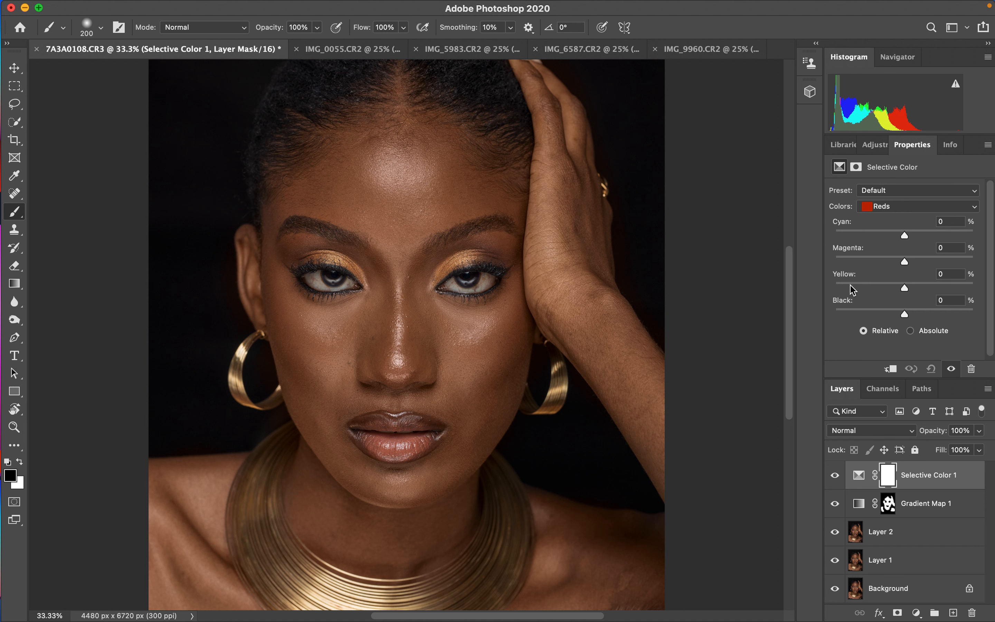
{"action": "left_click", "coordinate": [906, 211]}
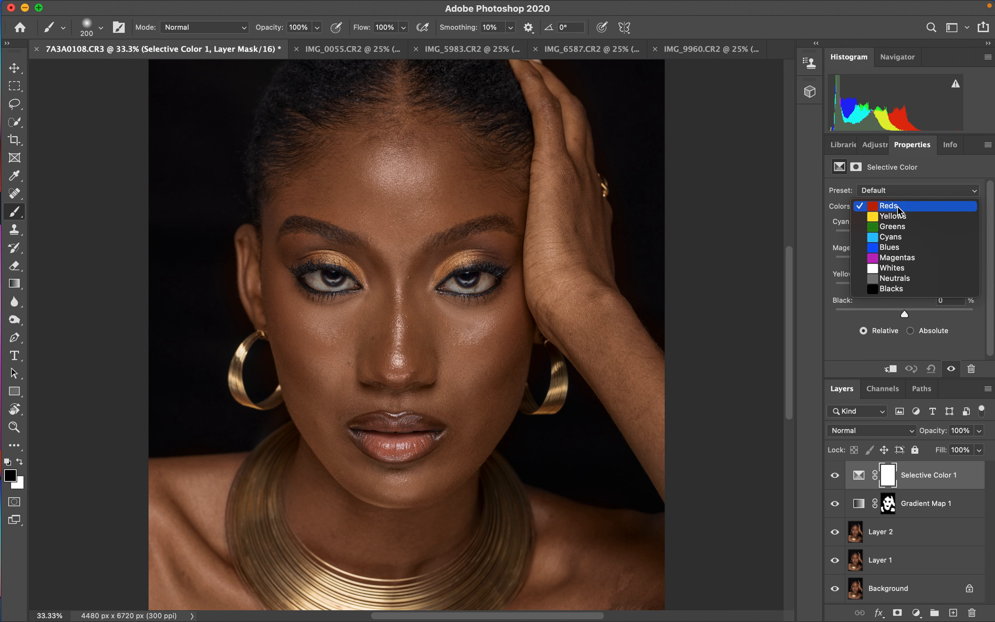
{"action": "left_click", "coordinate": [900, 207]}
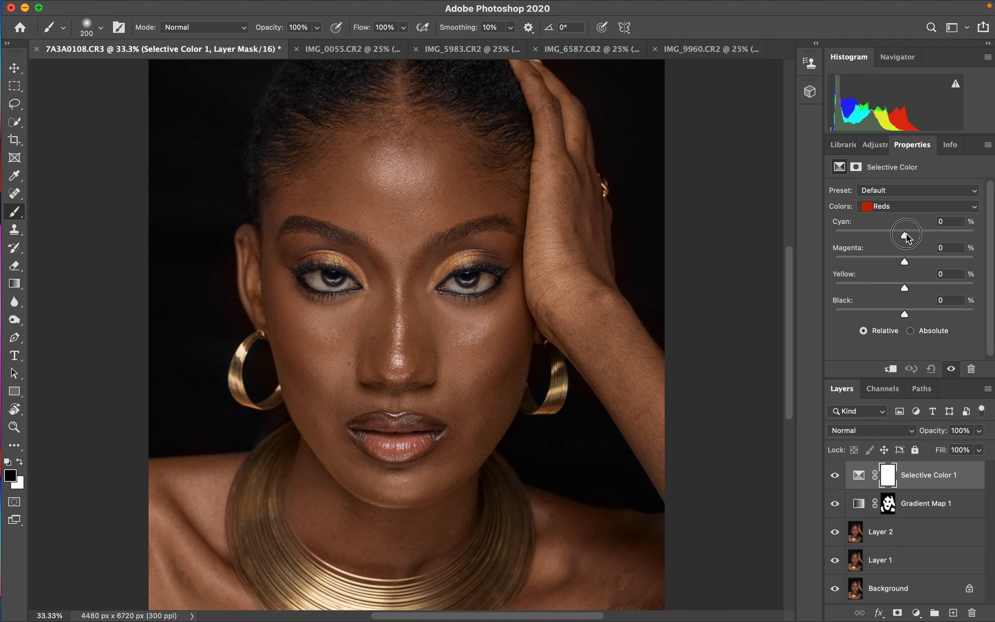
Set the Reds' cyan to -9% in Selective Color and fine-tune their magenta and black amounts
{"action": "left_click_drag", "start_coordinate": [907, 237], "coordinate": [928, 235]}
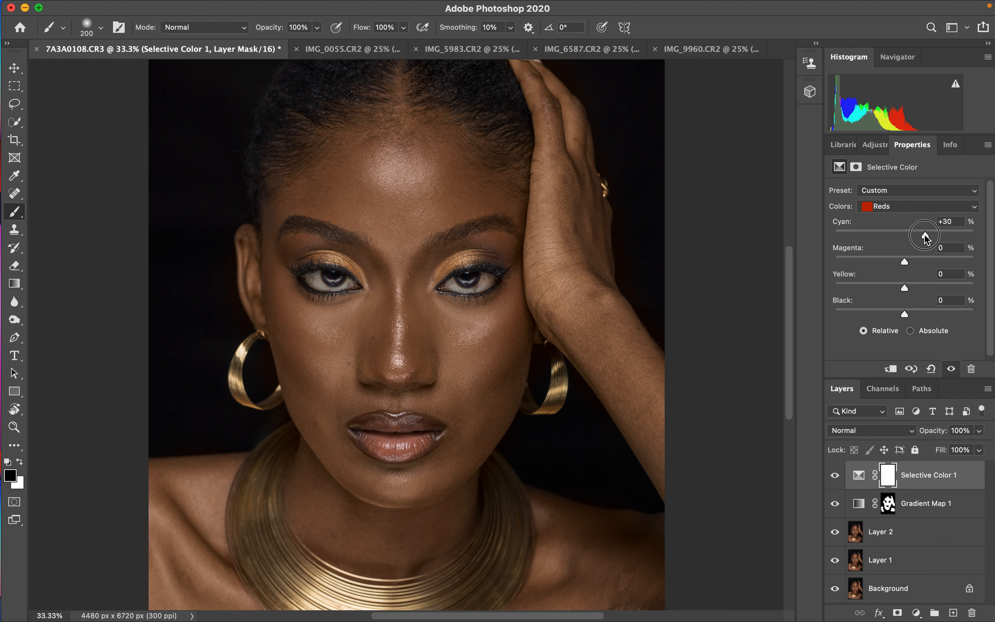
{"action": "left_click_drag", "start_coordinate": [925, 238], "coordinate": [899, 246]}
{"action": "mouse_move", "coordinate": [907, 266]}
{"action": "left_mouse_down"}
{"action": "mouse_move", "coordinate": [951, 264]}
{"action": "mouse_move", "coordinate": [880, 262]}
{"action": "mouse_move", "coordinate": [901, 265]}
{"action": "left_mouse_up"}
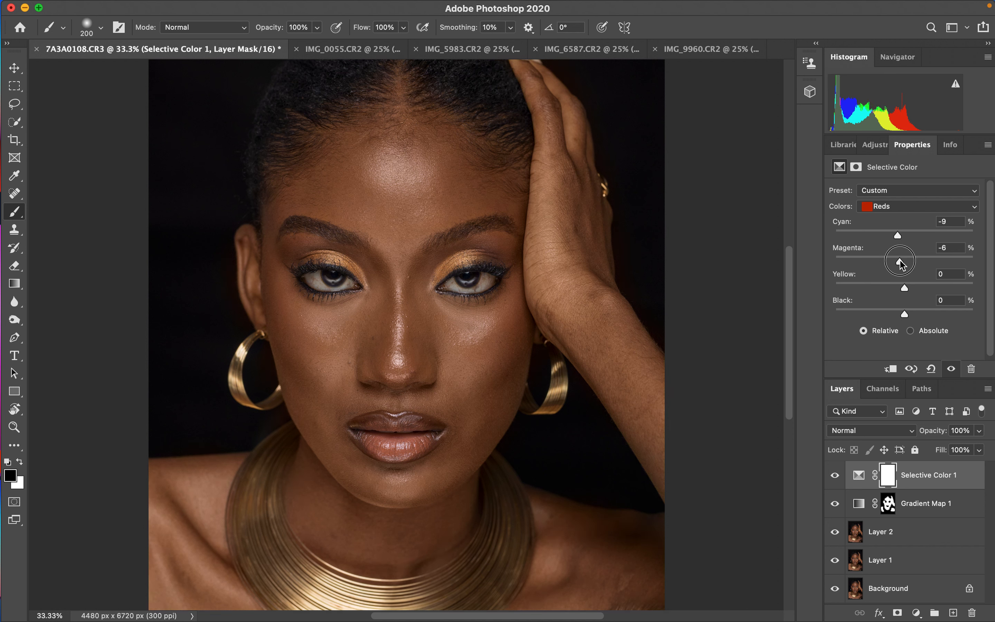
{"action": "left_click_drag", "start_coordinate": [902, 265], "coordinate": [910, 266]}
{"action": "mouse_move", "coordinate": [908, 316]}
{"action": "left_mouse_down"}
{"action": "mouse_move", "coordinate": [934, 317]}
{"action": "mouse_move", "coordinate": [859, 315]}
{"action": "mouse_move", "coordinate": [907, 321]}
{"action": "left_mouse_up"}
Switch the Selective Color adjustment to Blacks and set their black amount to +4%
{"action": "left_click", "coordinate": [891, 206]}
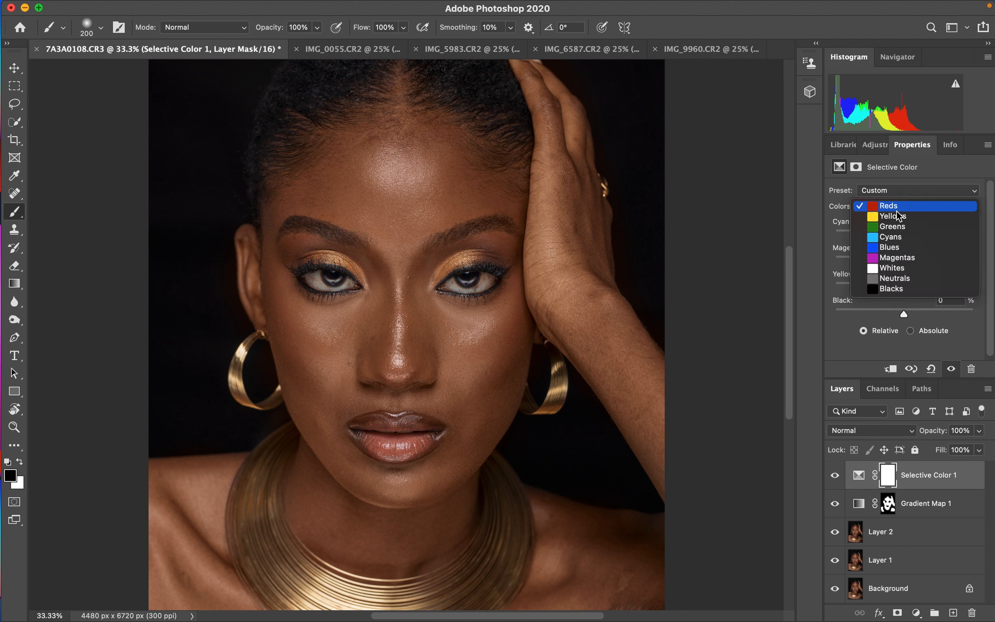
{"action": "left_click", "coordinate": [889, 290]}
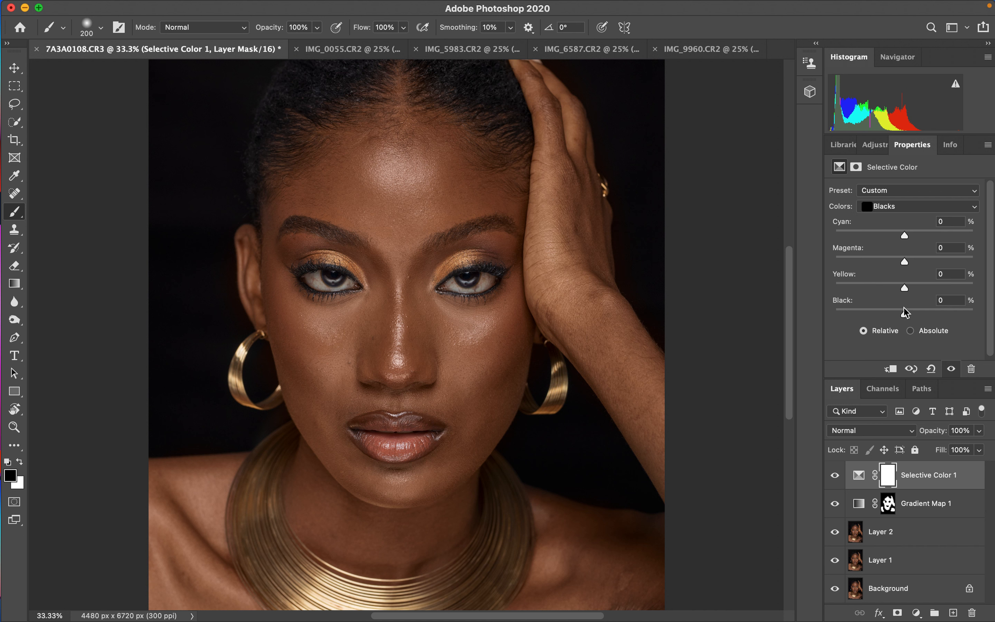
{"action": "left_click", "coordinate": [895, 207]}
{"action": "left_click", "coordinate": [899, 210]}
{"action": "left_click", "coordinate": [897, 210]}
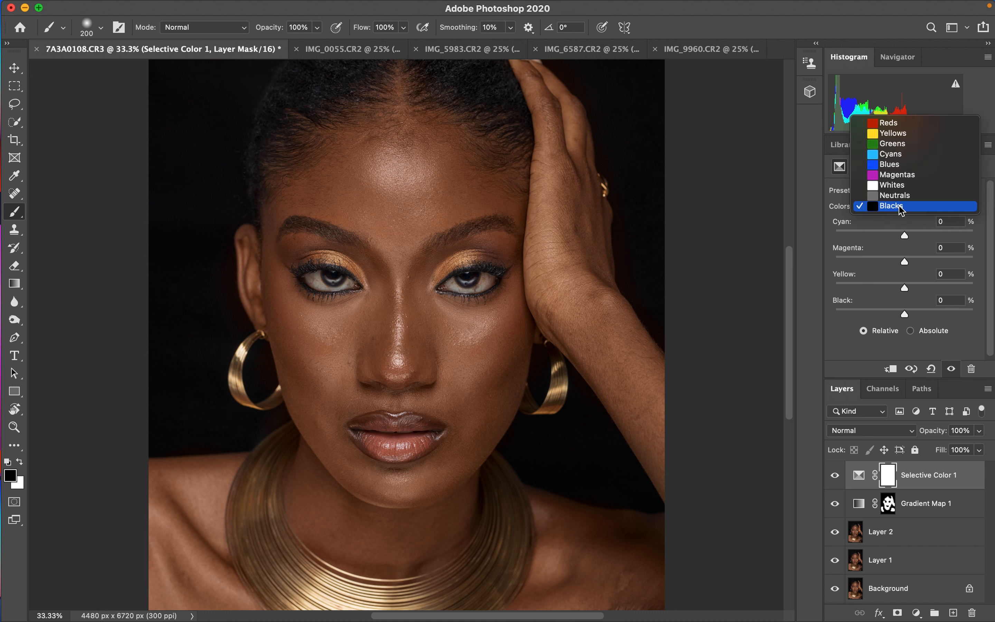
{"action": "left_click", "coordinate": [902, 212]}
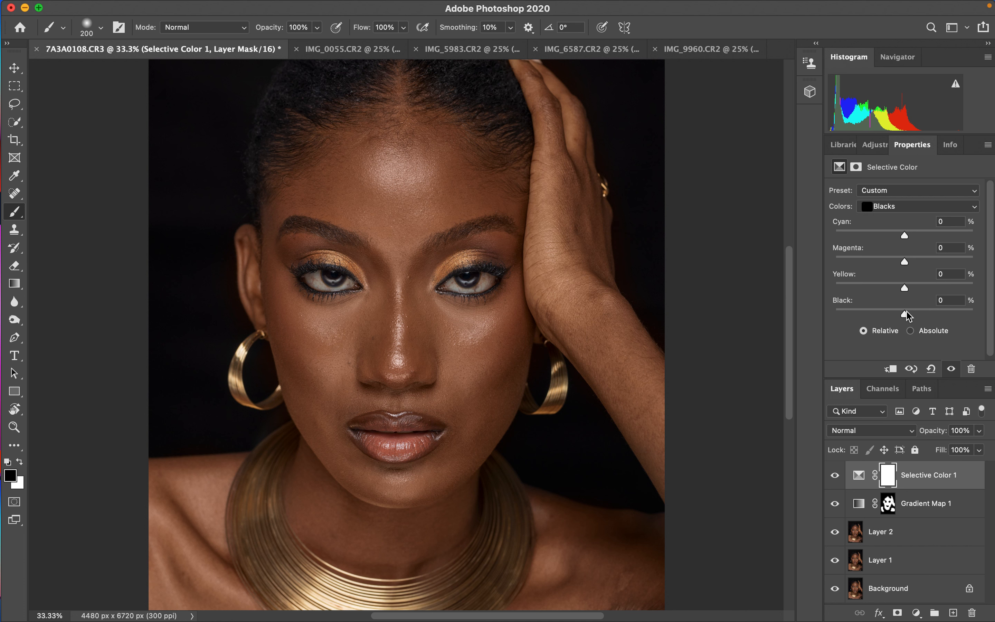
{"action": "mouse_move", "coordinate": [908, 315]}
{"action": "left_mouse_down"}
{"action": "mouse_move", "coordinate": [954, 313]}
{"action": "mouse_move", "coordinate": [846, 321]}
{"action": "mouse_move", "coordinate": [907, 316]}
{"action": "left_mouse_up"}
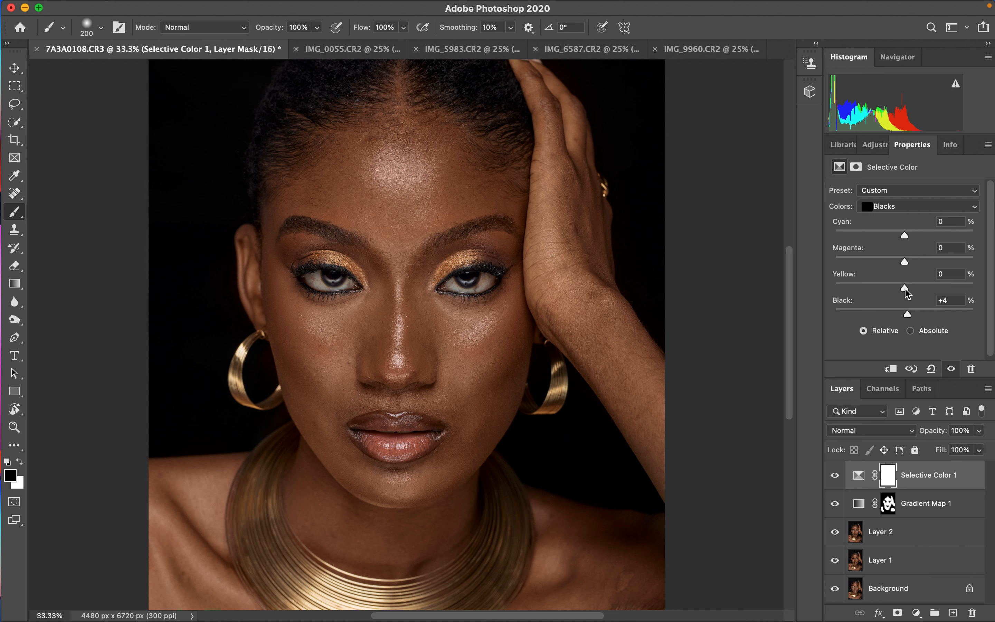
Set the Blacks' yellow amount to -6% and lower the Selective Color layer's opacity to 86%
{"action": "left_click_drag", "start_coordinate": [906, 293], "coordinate": [900, 290]}
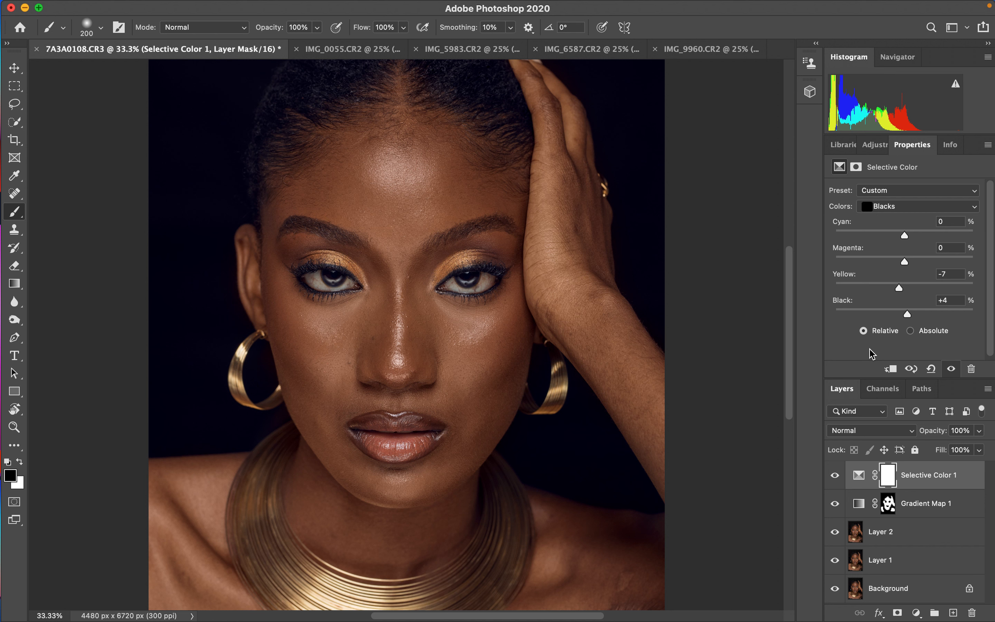
{"action": "left_click_drag", "start_coordinate": [898, 287], "coordinate": [900, 288]}
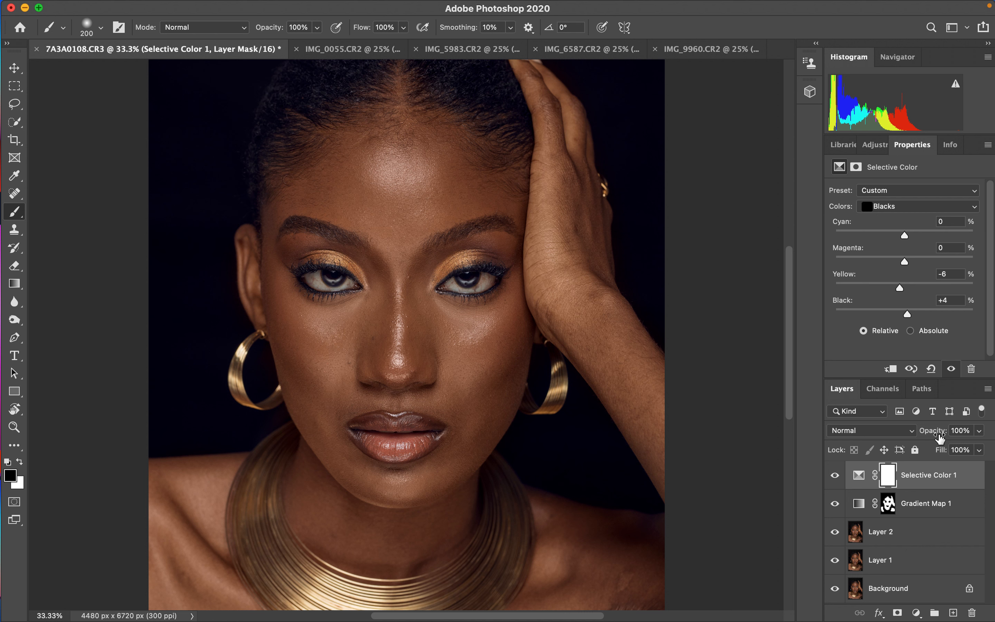
{"action": "mouse_move", "coordinate": [938, 438]}
{"action": "left_mouse_down"}
{"action": "mouse_move", "coordinate": [917, 438]}
{"action": "mouse_move", "coordinate": [934, 439]}
{"action": "left_mouse_up"}
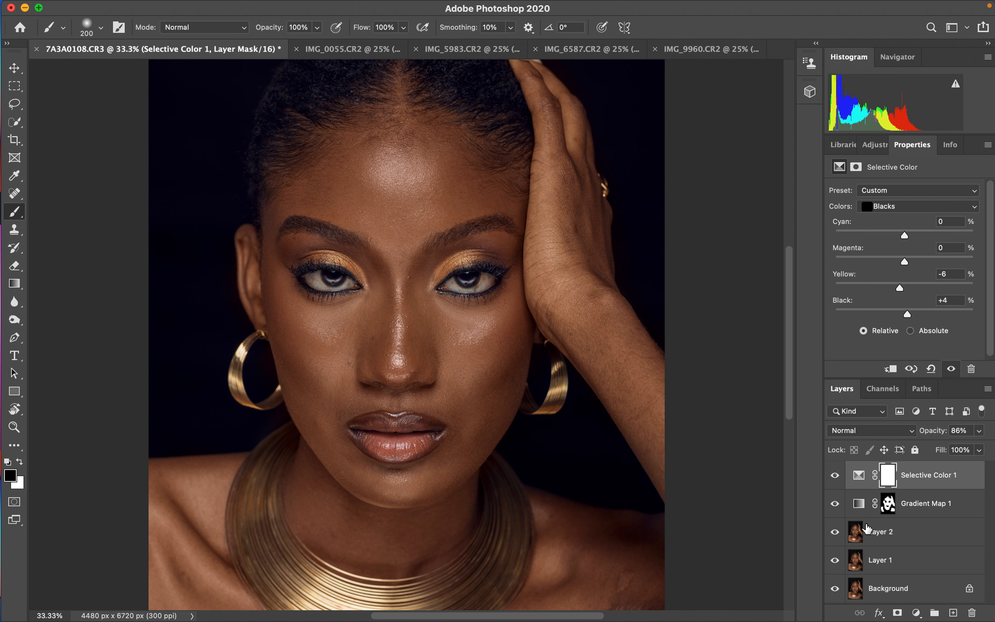
Add a Color Balance adjustment layer on top and set its tone range to Highlights
{"action": "left_click", "coordinate": [917, 613]}
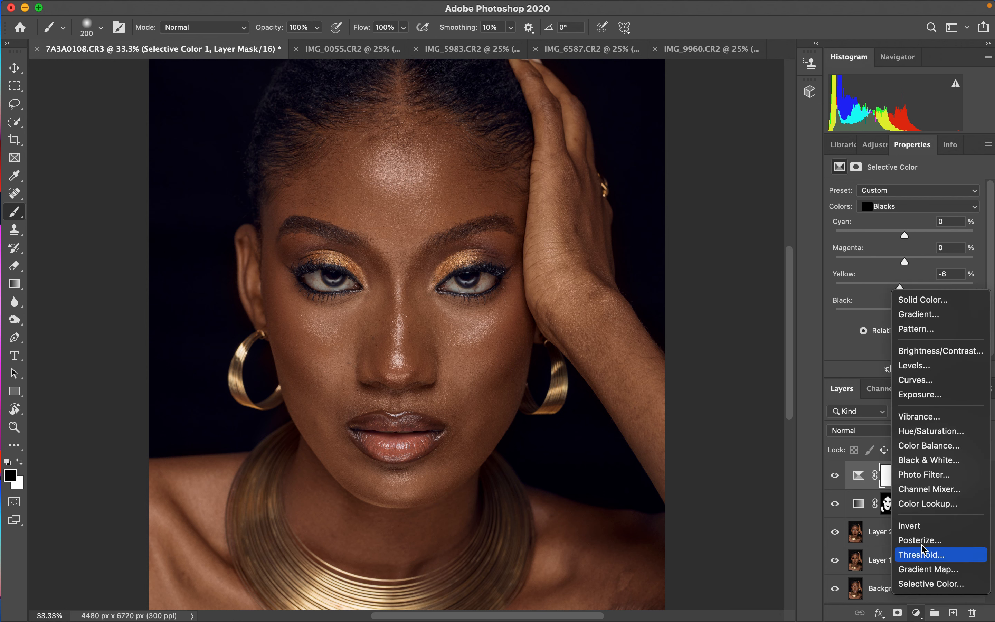
{"action": "left_click", "coordinate": [928, 452]}
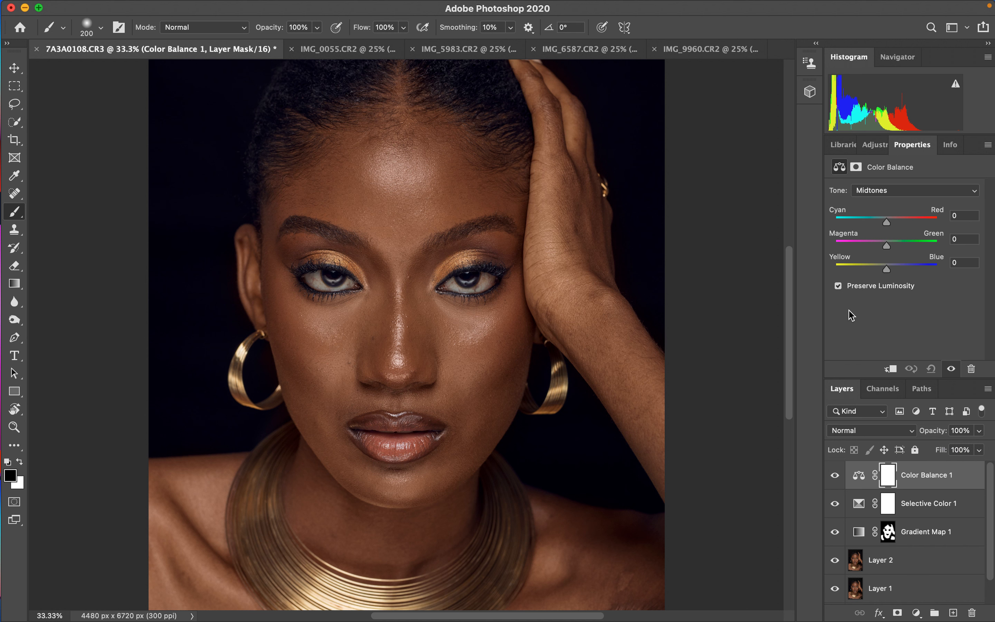
{"action": "left_click", "coordinate": [885, 191]}
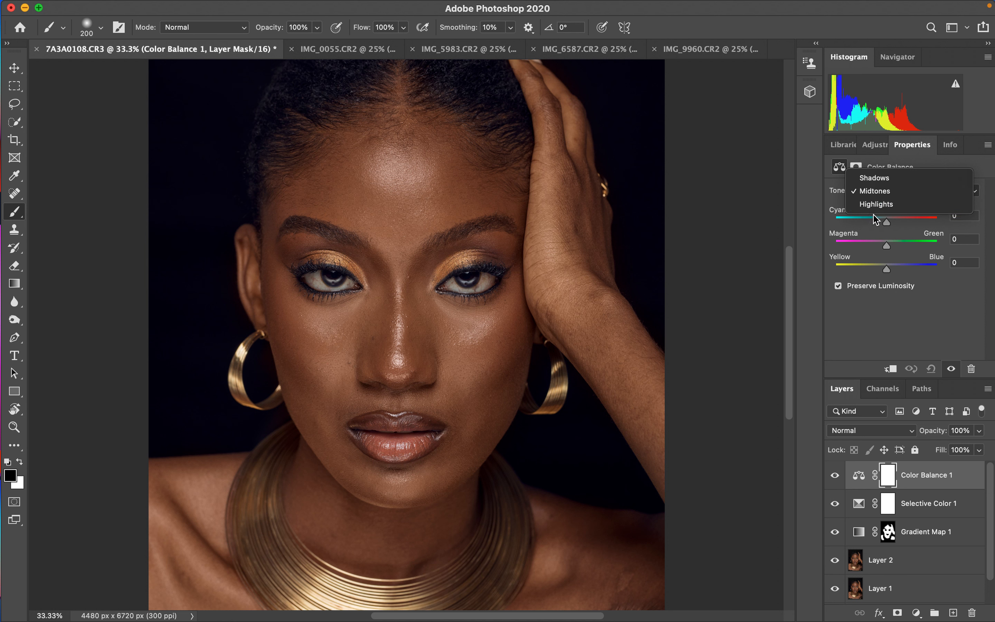
{"action": "left_click", "coordinate": [883, 205]}
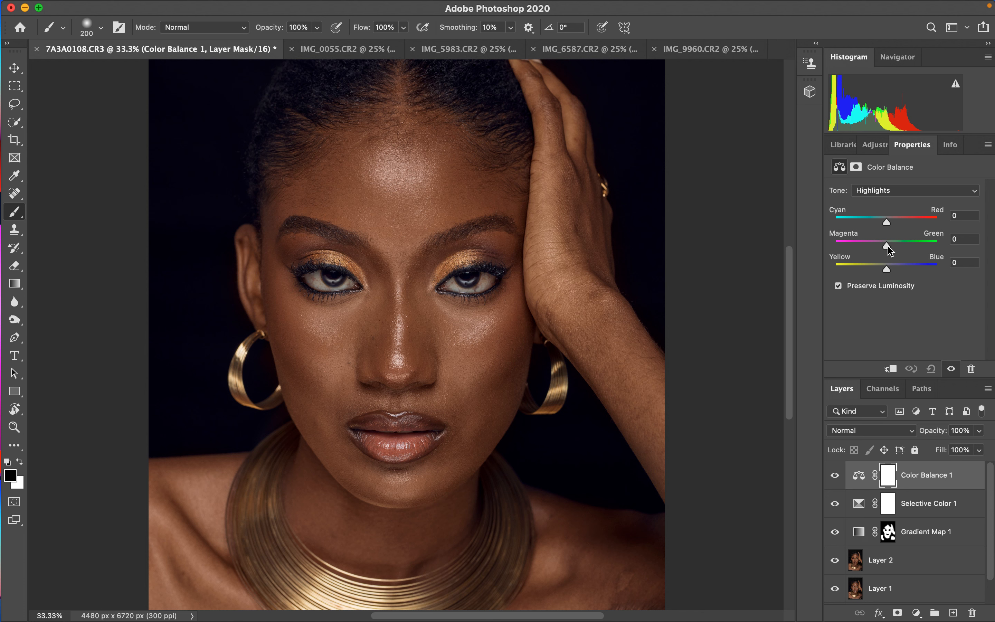
Try both extremes of the highlights' magenta-green balance, settle it at +1, and set their cyan-red balance to -10
{"action": "left_click_drag", "start_coordinate": [888, 246], "coordinate": [945, 250]}
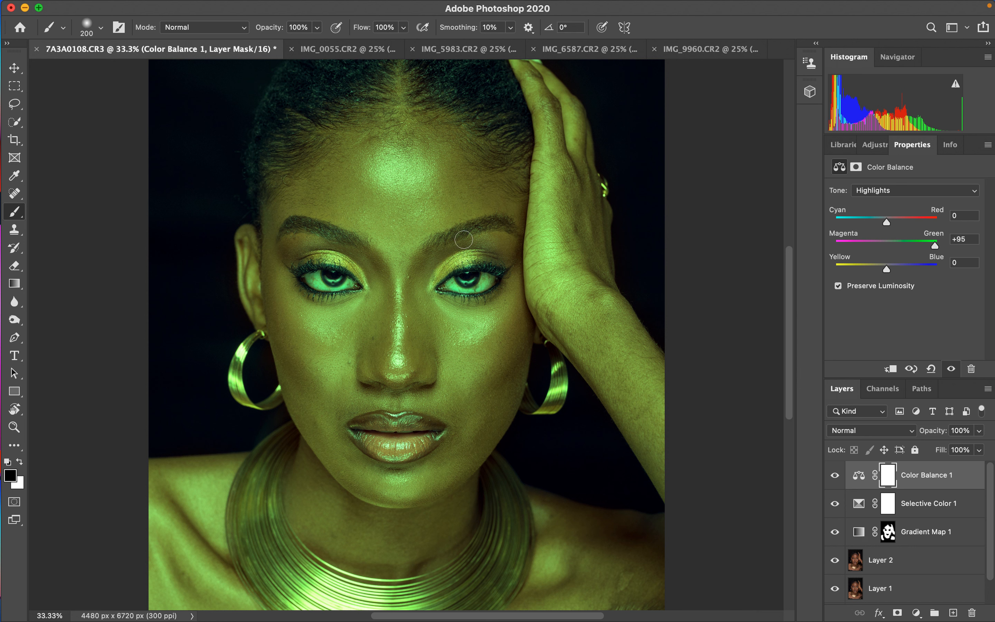
{"action": "left_click_drag", "start_coordinate": [936, 248], "coordinate": [831, 251]}
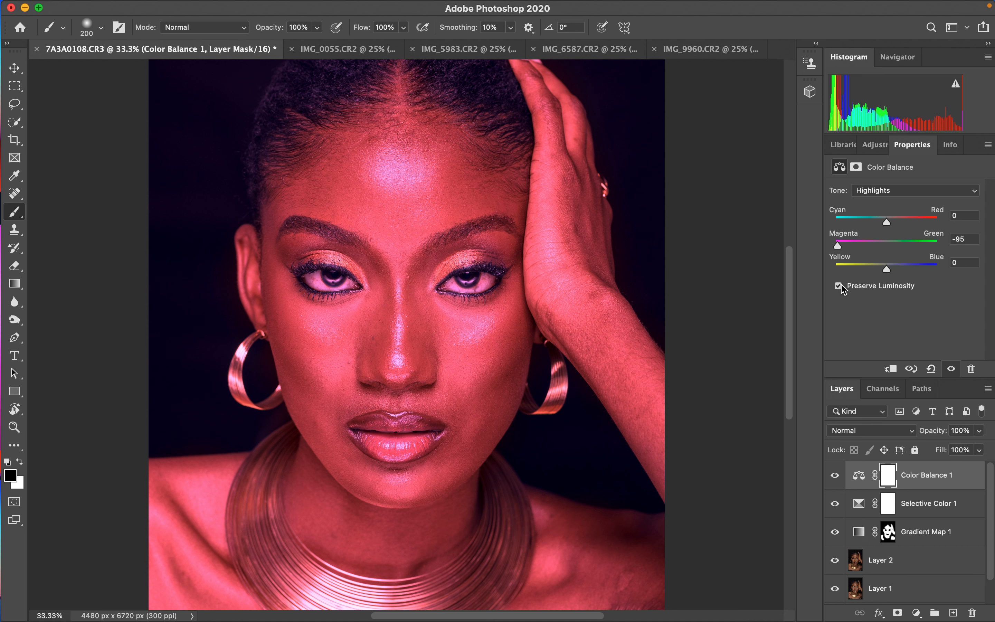
{"action": "left_click_drag", "start_coordinate": [845, 251], "coordinate": [890, 254]}
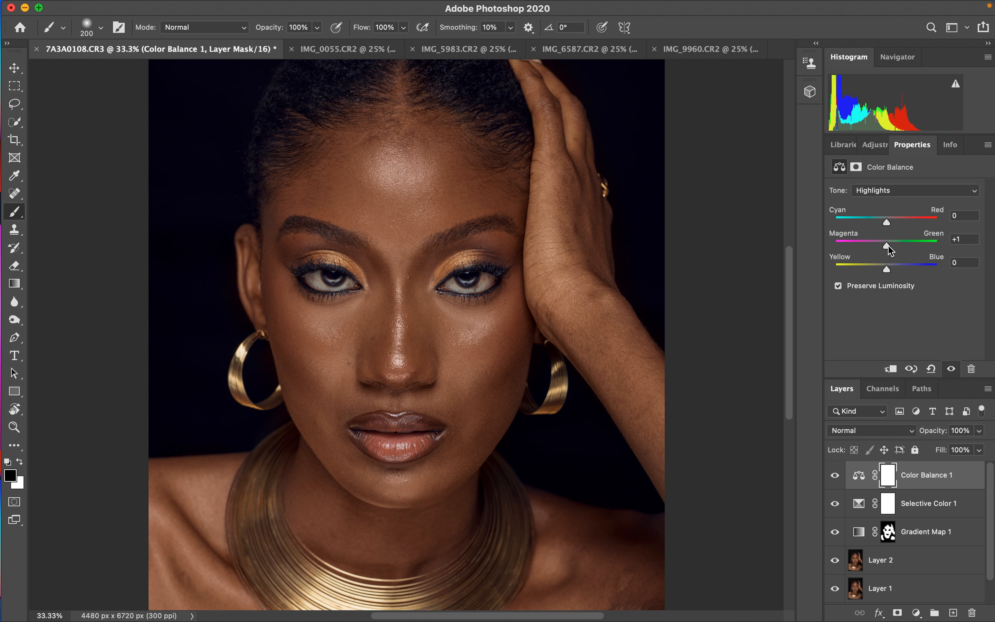
{"action": "left_click", "coordinate": [887, 246]}
{"action": "mouse_move", "coordinate": [890, 225]}
{"action": "left_mouse_down"}
{"action": "mouse_move", "coordinate": [875, 225]}
{"action": "mouse_move", "coordinate": [884, 225]}
{"action": "left_mouse_up"}
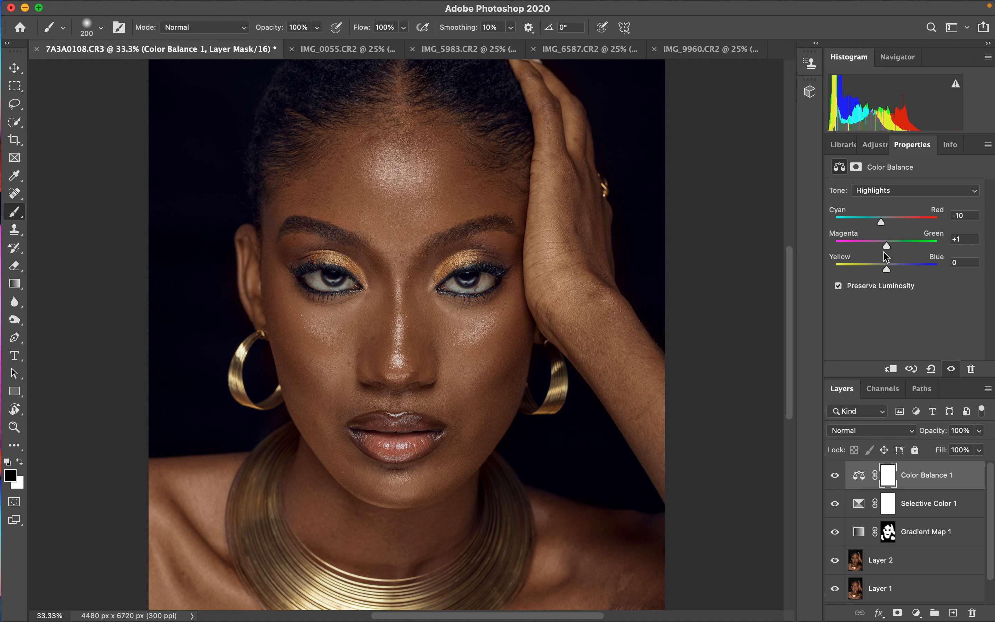
Switch the Color Balance tone range to Midtones and set the yellow-blue balance to +2
{"action": "left_click", "coordinate": [884, 192]}
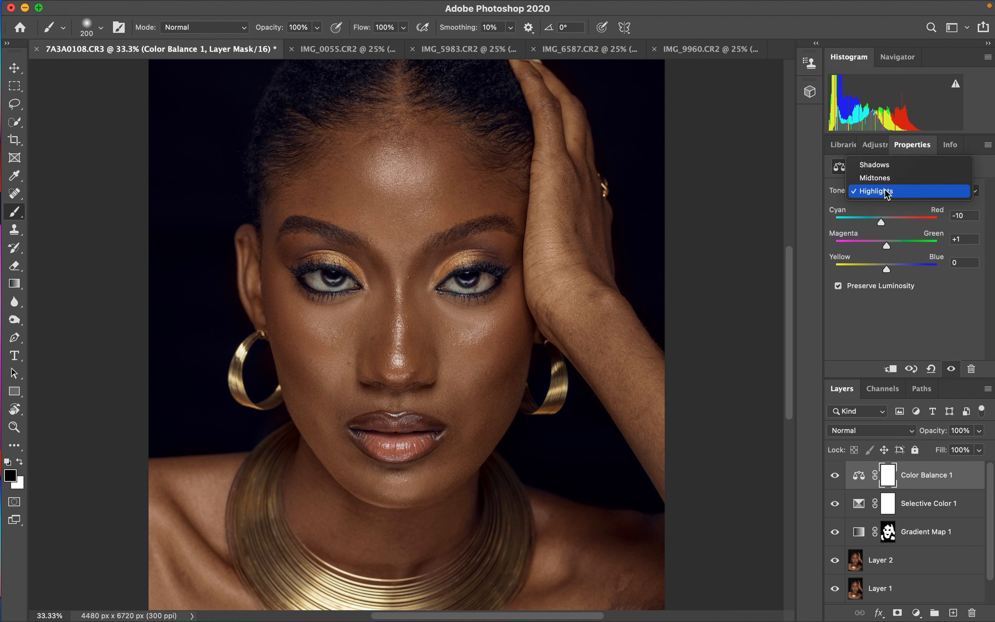
{"action": "left_click", "coordinate": [885, 178]}
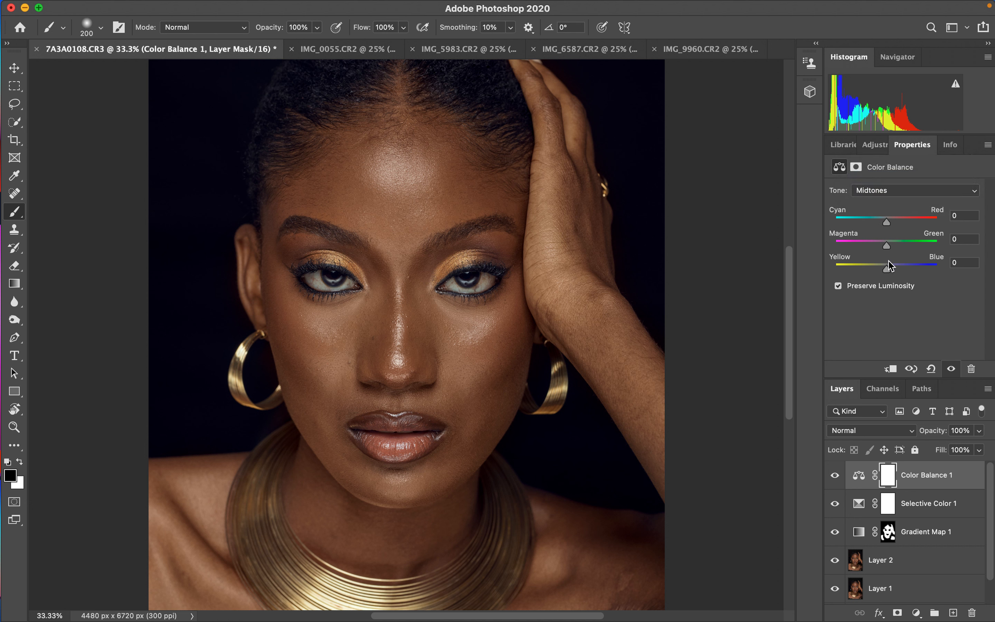
{"action": "left_click_drag", "start_coordinate": [890, 270], "coordinate": [893, 269]}
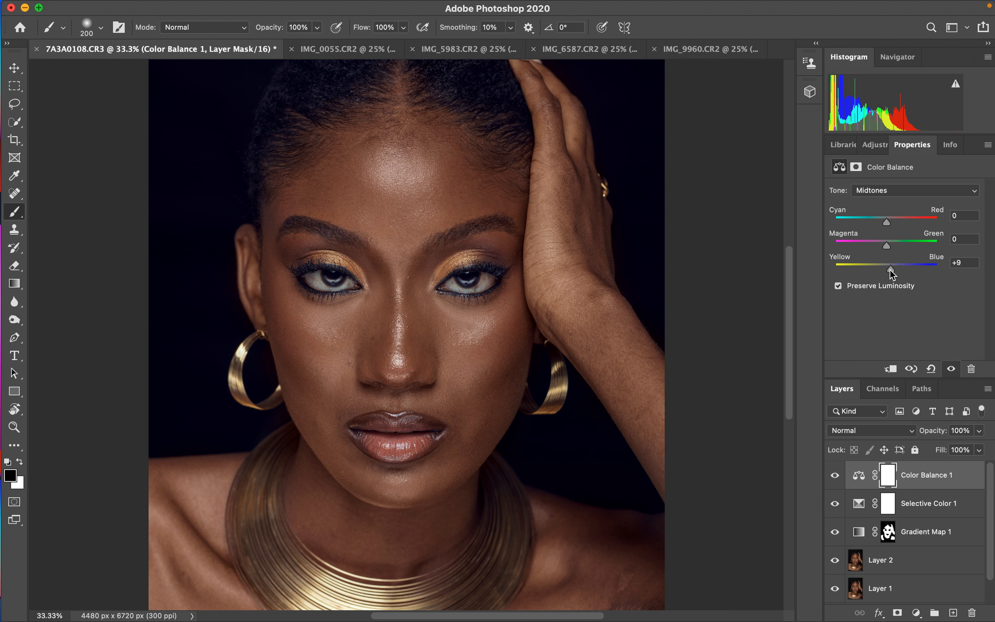
{"action": "left_click_drag", "start_coordinate": [892, 272], "coordinate": [888, 274]}
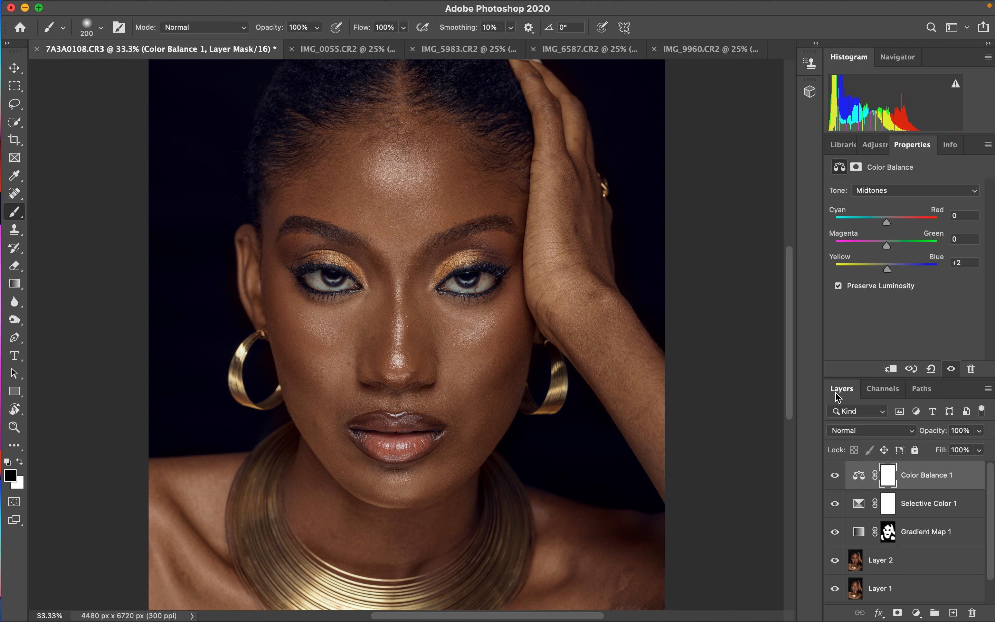
{"action": "left_click", "coordinate": [906, 586]}
{"action": "key", "text": "x"}
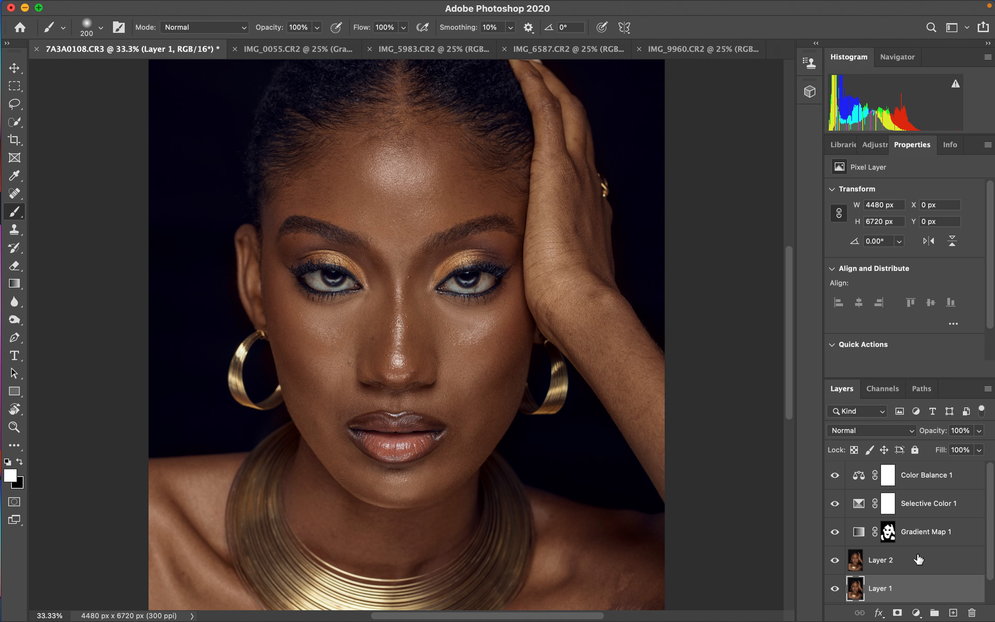
{"action": "left_click", "coordinate": [934, 474]}
{"action": "key", "text": "x"}
Add a Black & White adjustment layer above Color Balance, blended in Multiply mode at 8% opacity
{"action": "left_click", "coordinate": [917, 613]}
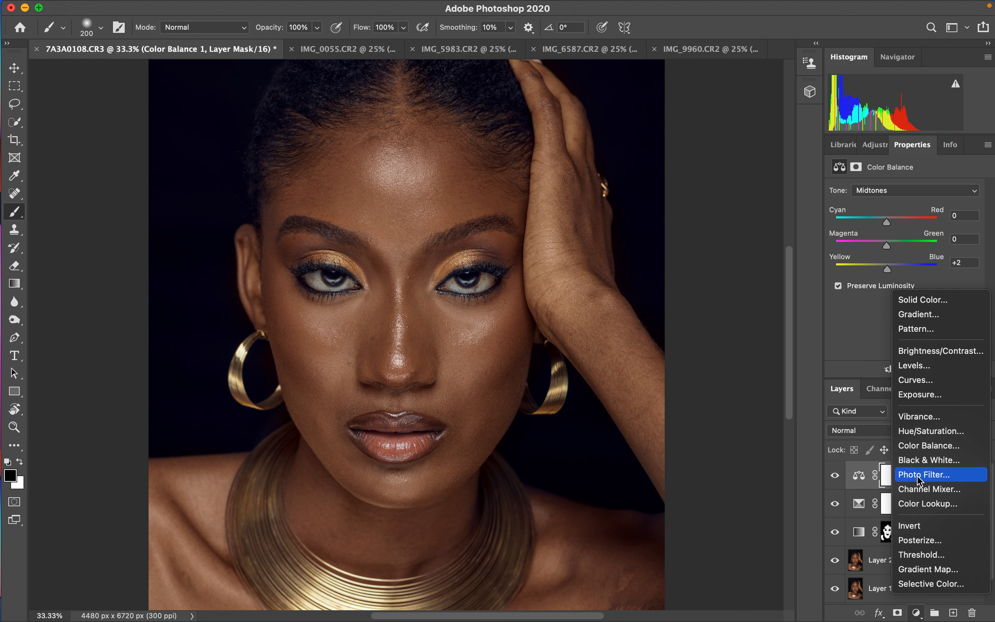
{"action": "left_click", "coordinate": [923, 461]}
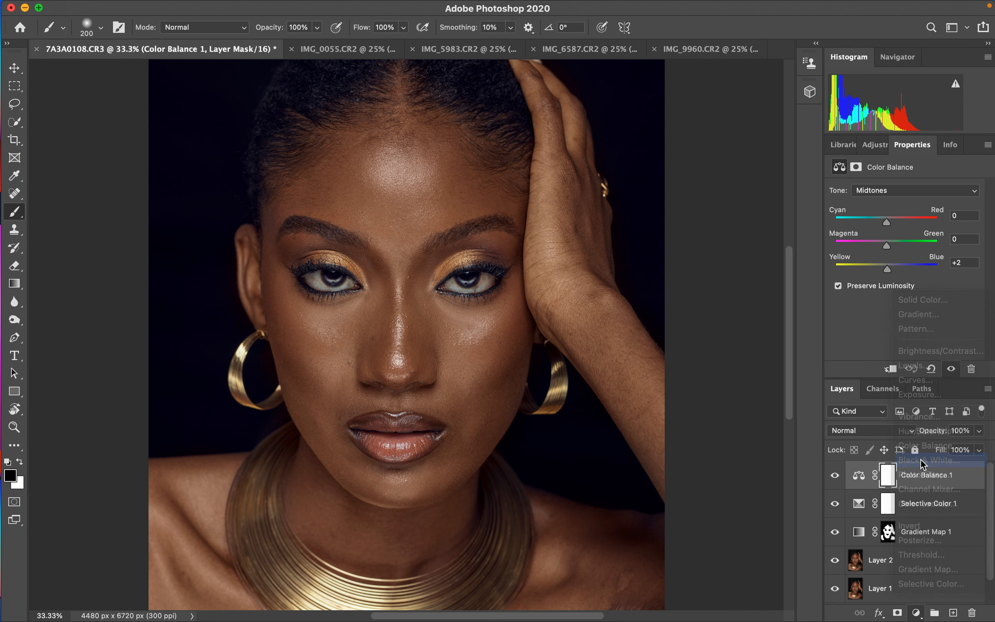
{"action": "left_click", "coordinate": [856, 432]}
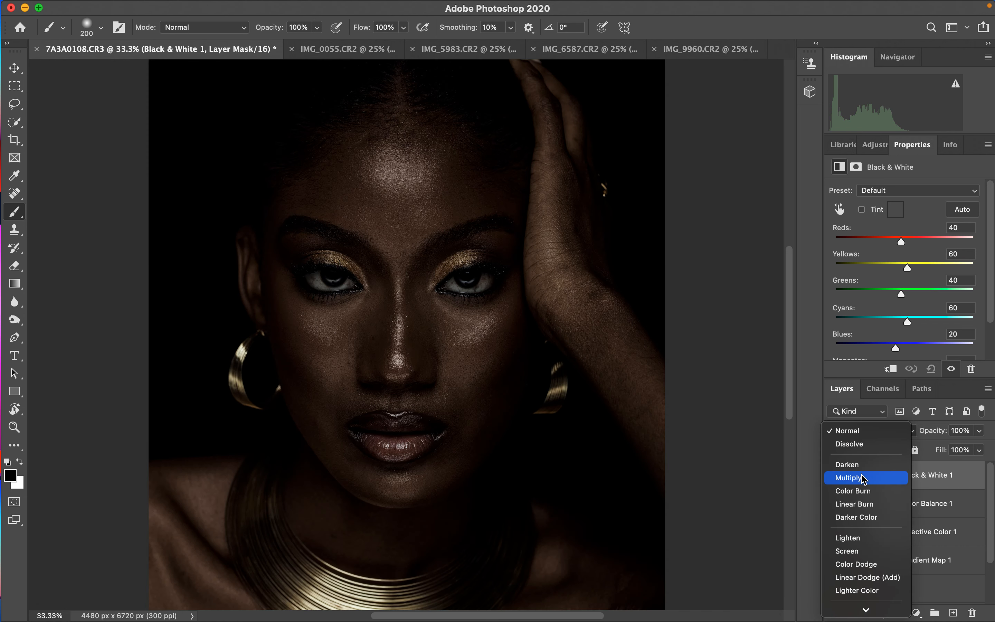
{"action": "left_click", "coordinate": [860, 478]}
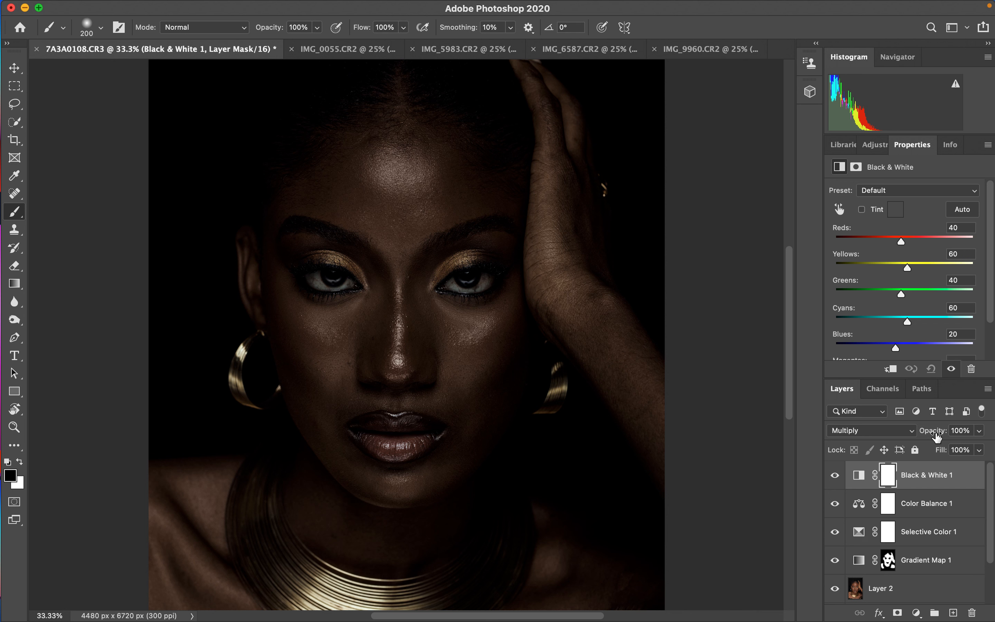
{"action": "left_click_drag", "start_coordinate": [935, 435], "coordinate": [867, 434]}
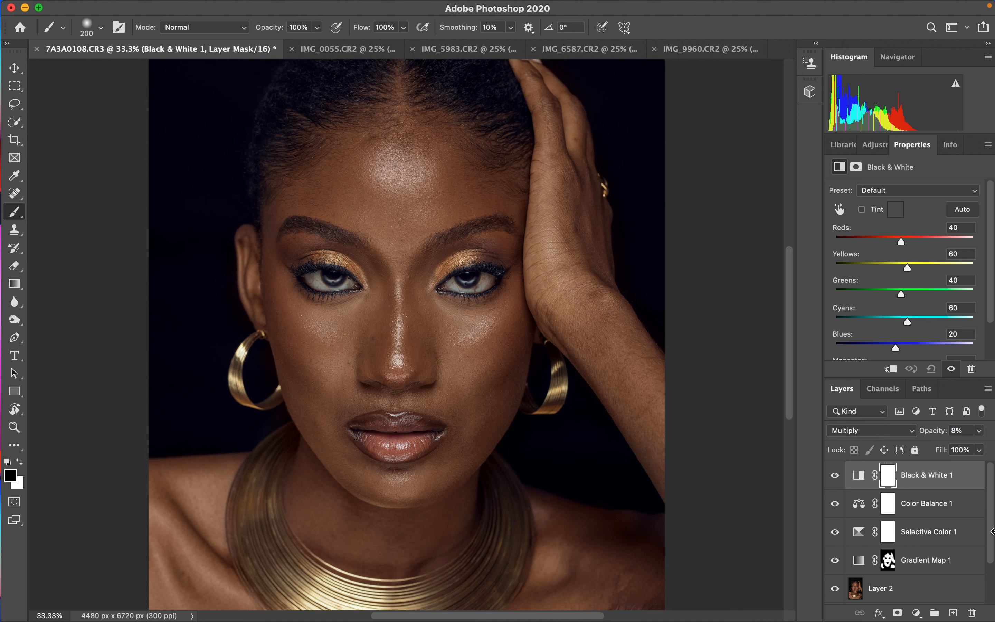
Compare the graded portrait with the original by showing only the Background layer, and restore all layers
{"action": "left_click_drag", "start_coordinate": [992, 531], "coordinate": [991, 576]}
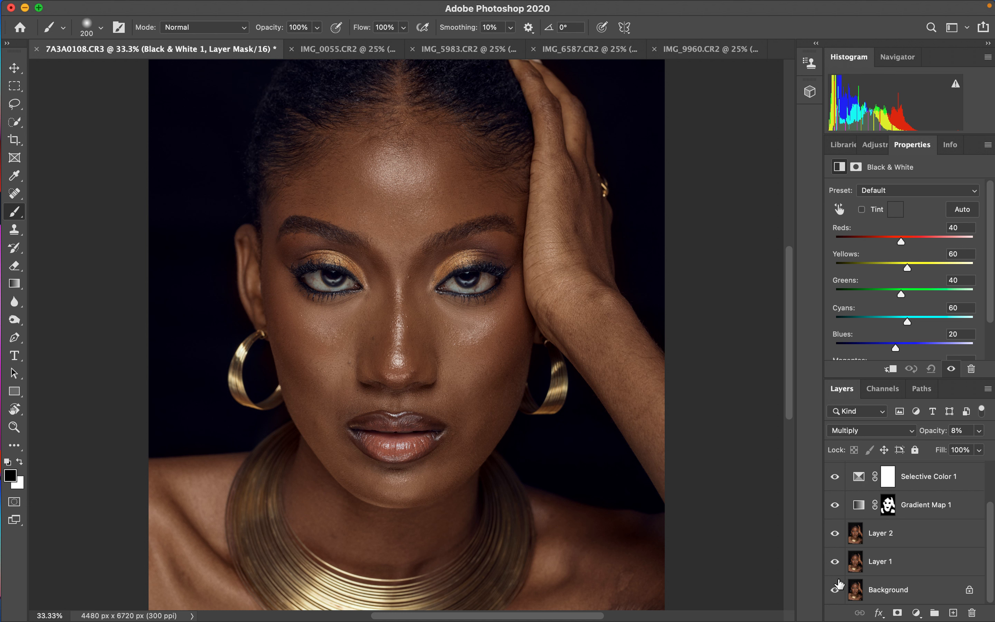
{"action": "left_click", "coordinate": [835, 590], "text": "alt"}
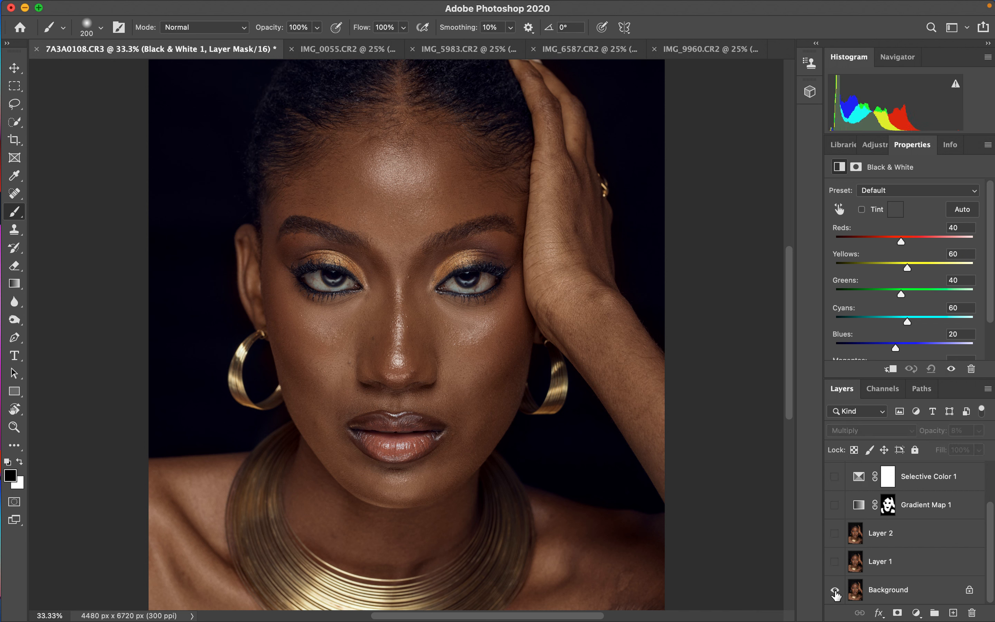
{"action": "left_click", "coordinate": [835, 591], "text": "alt"}
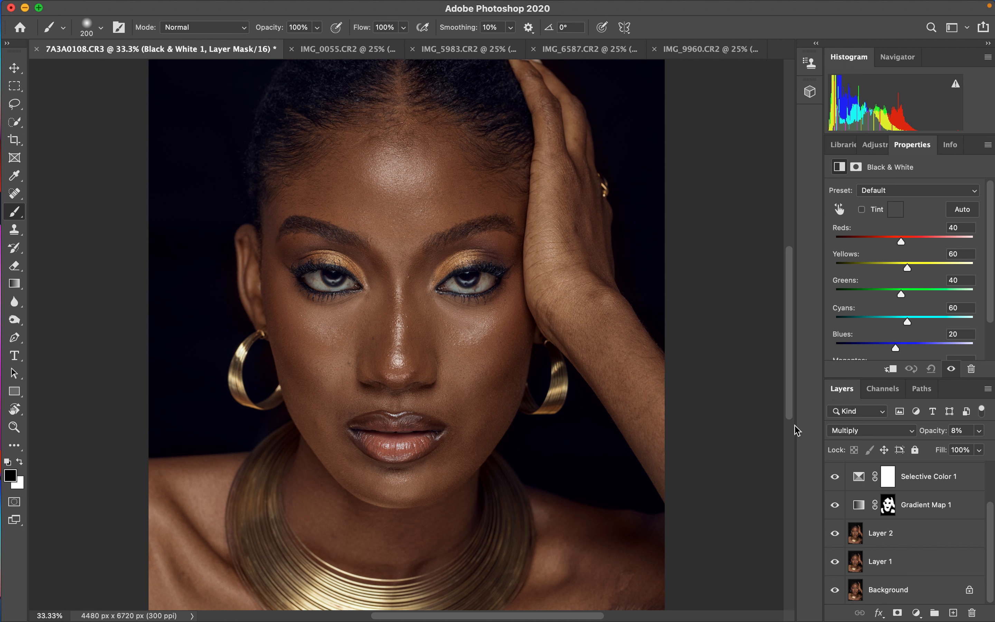
Group the Black & White, Color Balance and Selective Color adjustment layers together
{"action": "left_click_drag", "start_coordinate": [992, 534], "coordinate": [992, 479]}
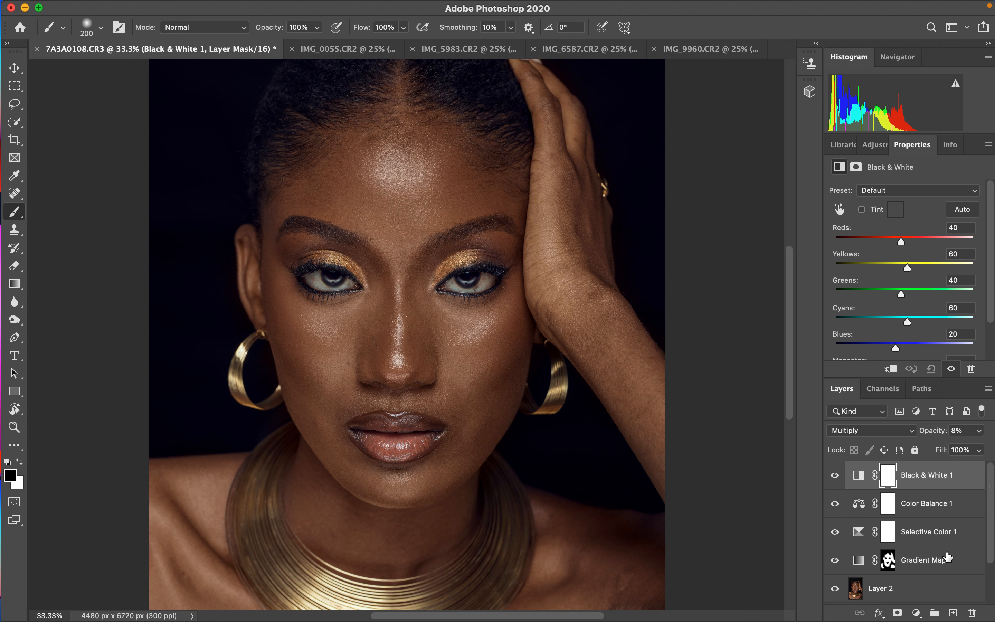
{"action": "left_click", "coordinate": [956, 534]}
{"action": "left_click", "coordinate": [956, 534], "text": "shift"}
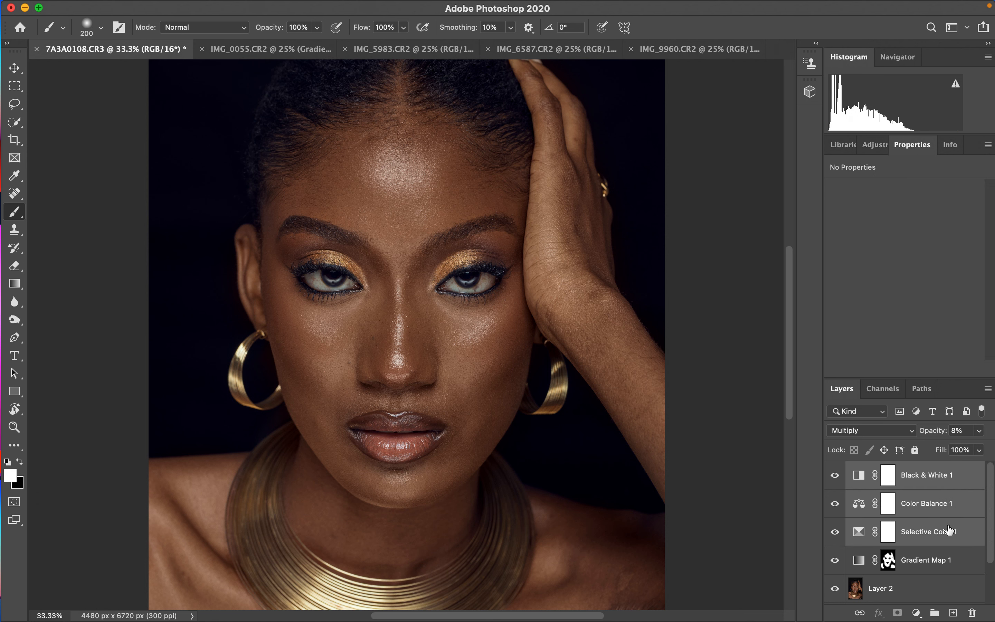
{"action": "key", "text": "super+g"}
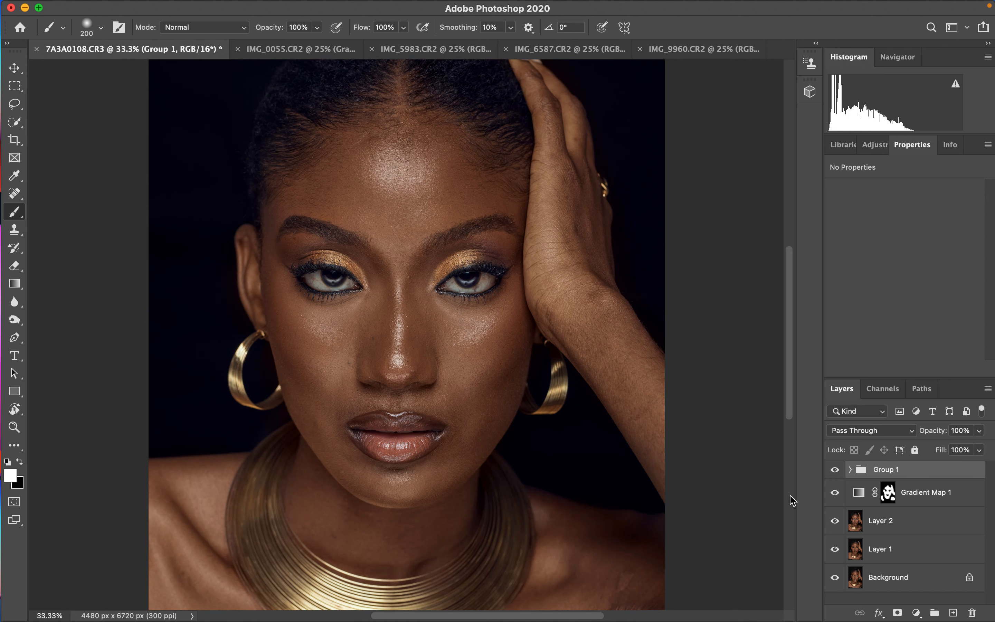
Switch to IMG_0055.CR2, invert the Gradient Map's mask to black, and try a white 500 px brush stroke around the neck and chest
{"action": "left_click", "coordinate": [305, 54]}
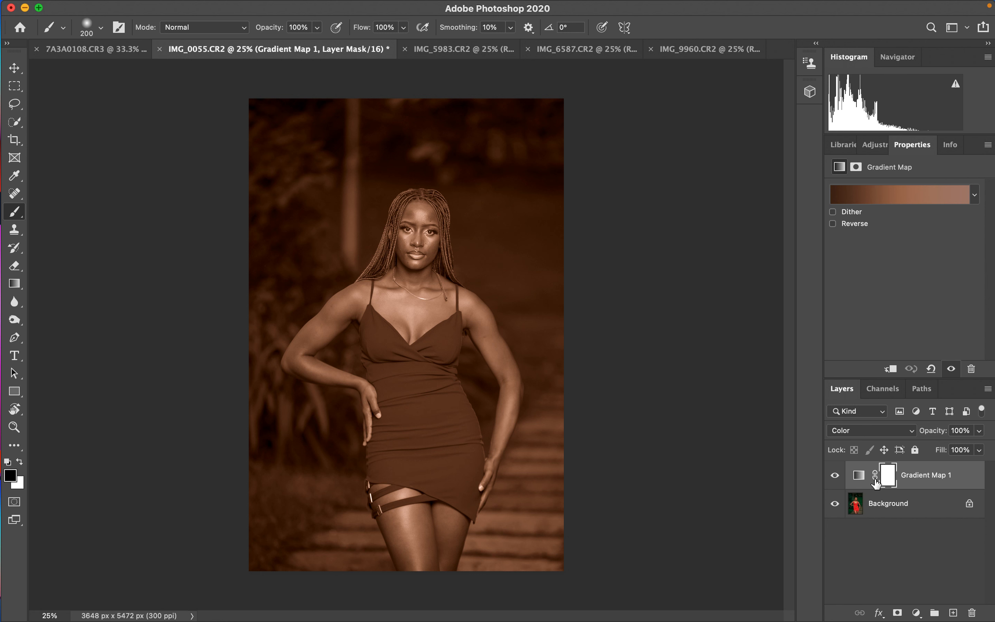
{"action": "key", "text": "super+i"}
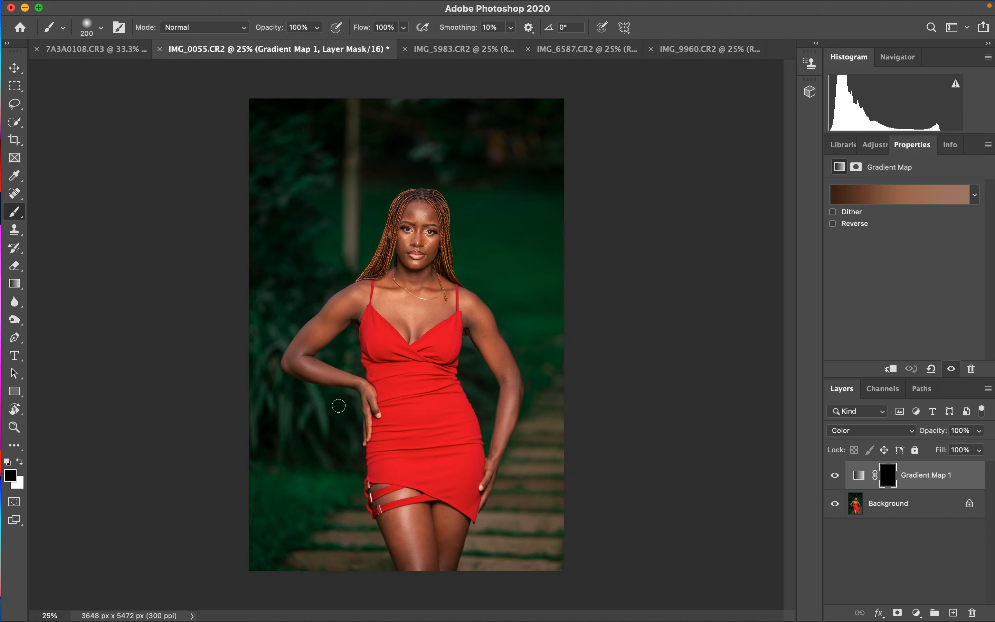
{"action": "left_click", "coordinate": [21, 462]}
{"action": "key", "text": "super+equal"}
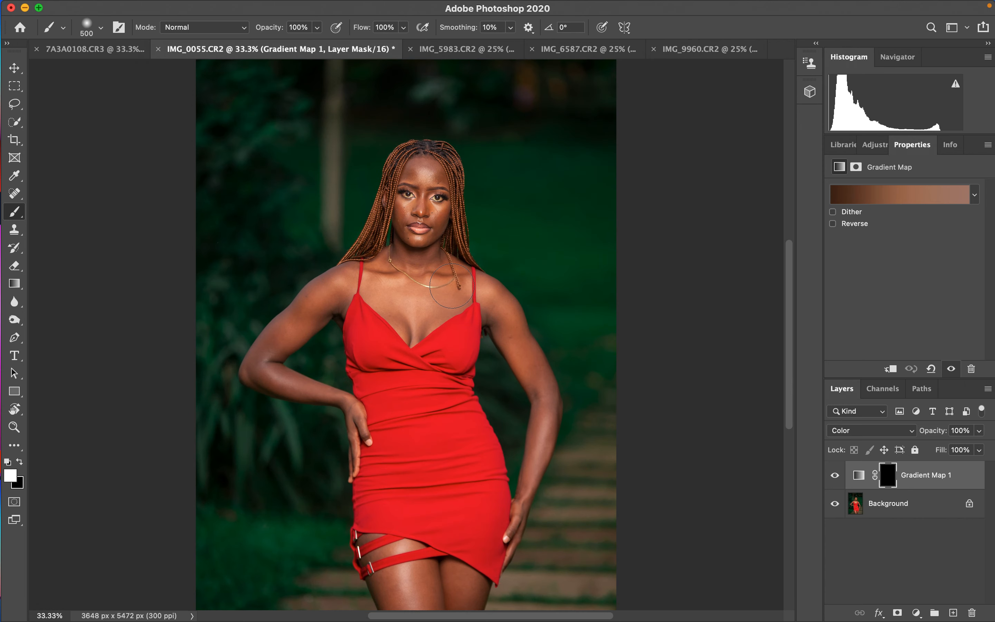
{"action": "key", "text": "bracketright"}
{"action": "key", "text": "bracketright"}
{"action": "mouse_move", "coordinate": [414, 278]}
{"action": "left_mouse_down"}
{"action": "mouse_move", "coordinate": [416, 292]}
{"action": "mouse_move", "coordinate": [407, 288]}
{"action": "left_mouse_up"}
Replace the existing Gradient Map layer with a new Gradient Map adjustment above the Background and hide it
{"action": "key", "text": "Delete"}
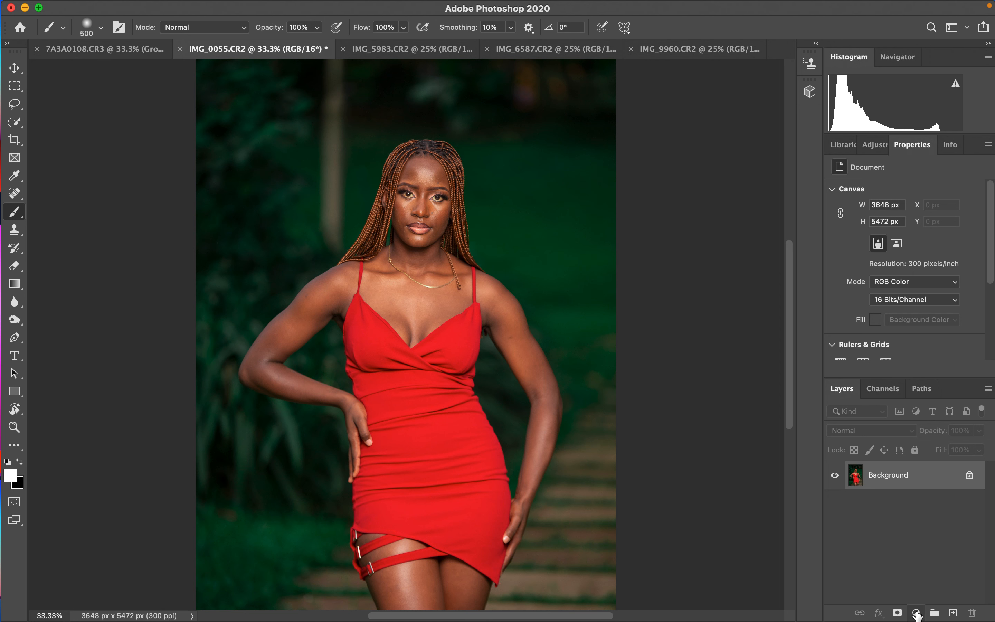
{"action": "left_click", "coordinate": [917, 611]}
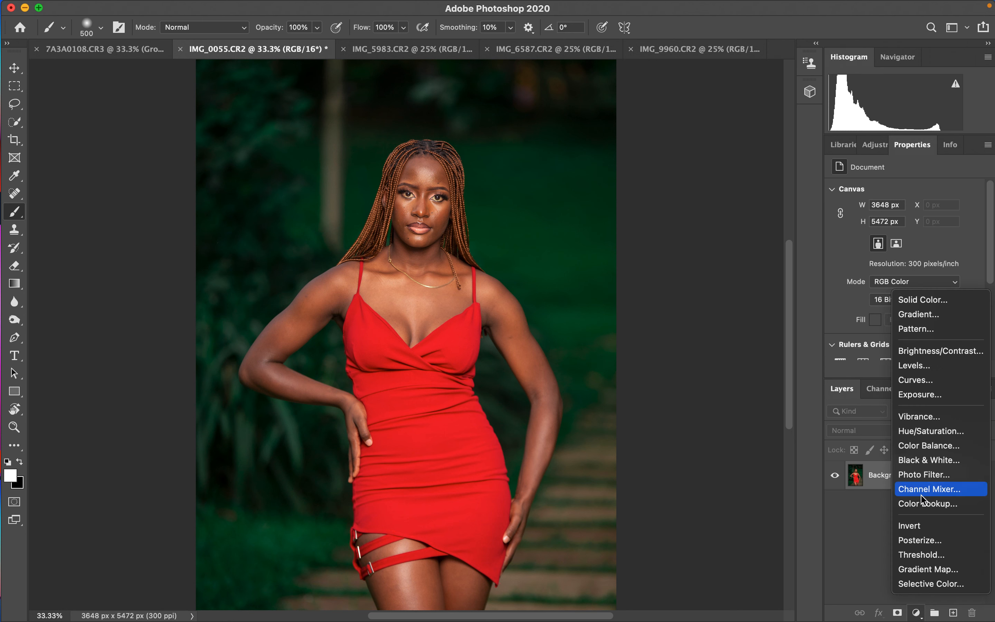
{"action": "left_click", "coordinate": [922, 569]}
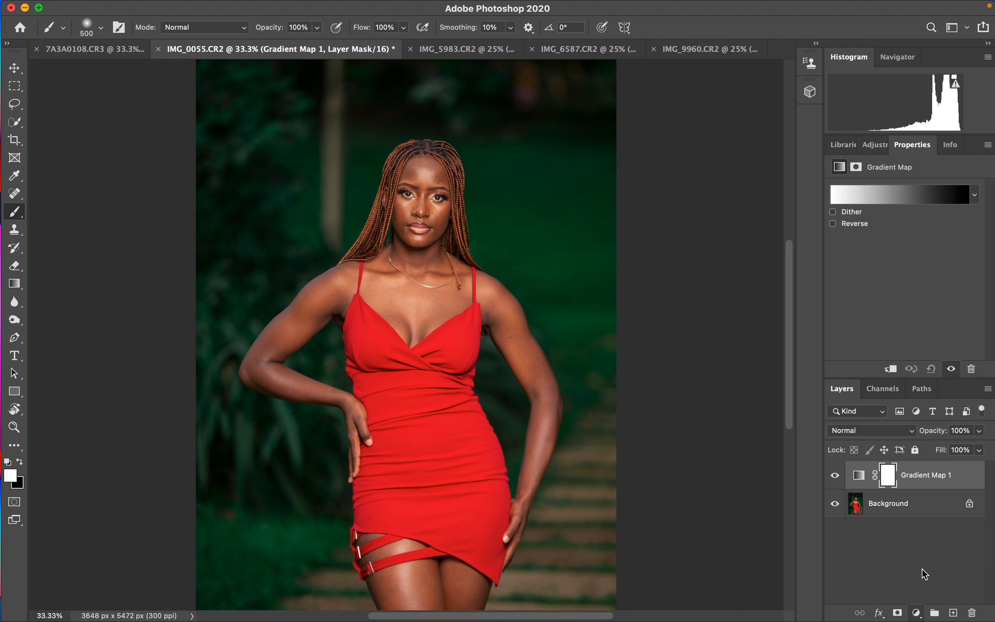
{"action": "left_click", "coordinate": [835, 475]}
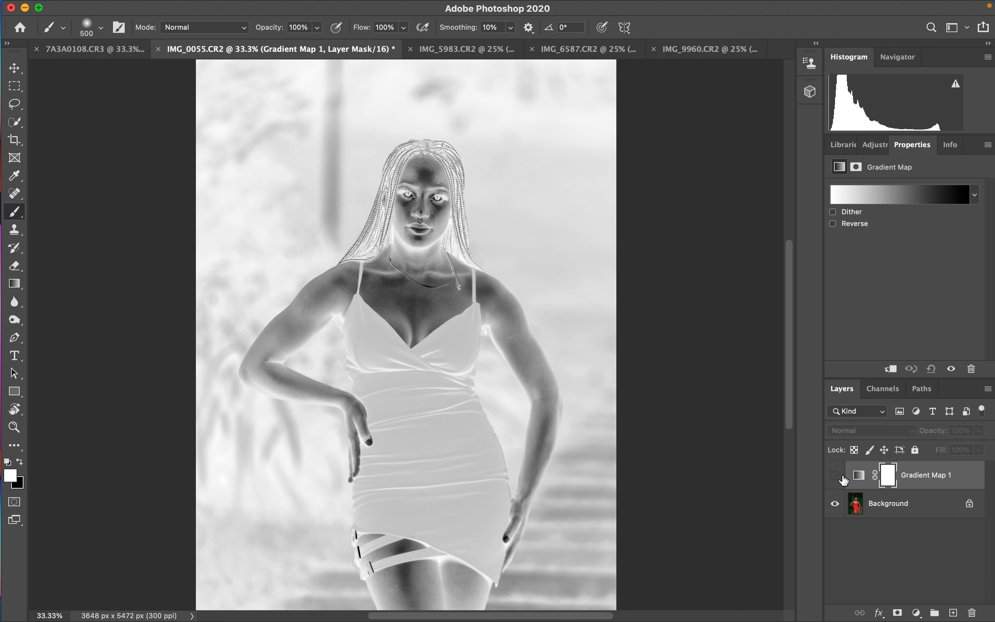
{"action": "left_click", "coordinate": [861, 477]}
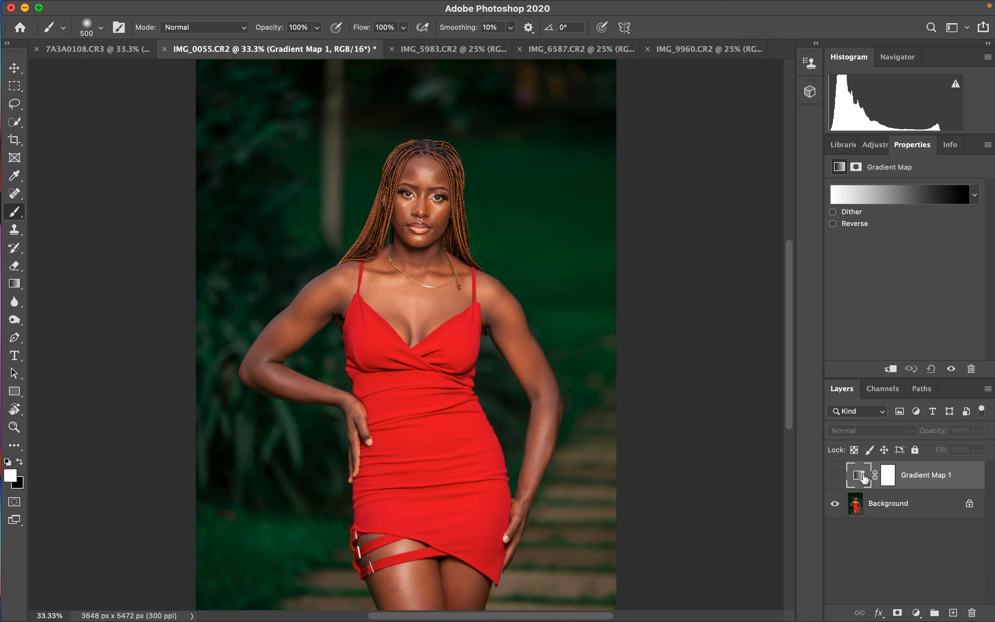
Set the gradient's 0% color stop to the dark skin brown 5c3826 sampled from the shadowed neck
{"action": "left_click", "coordinate": [893, 198]}
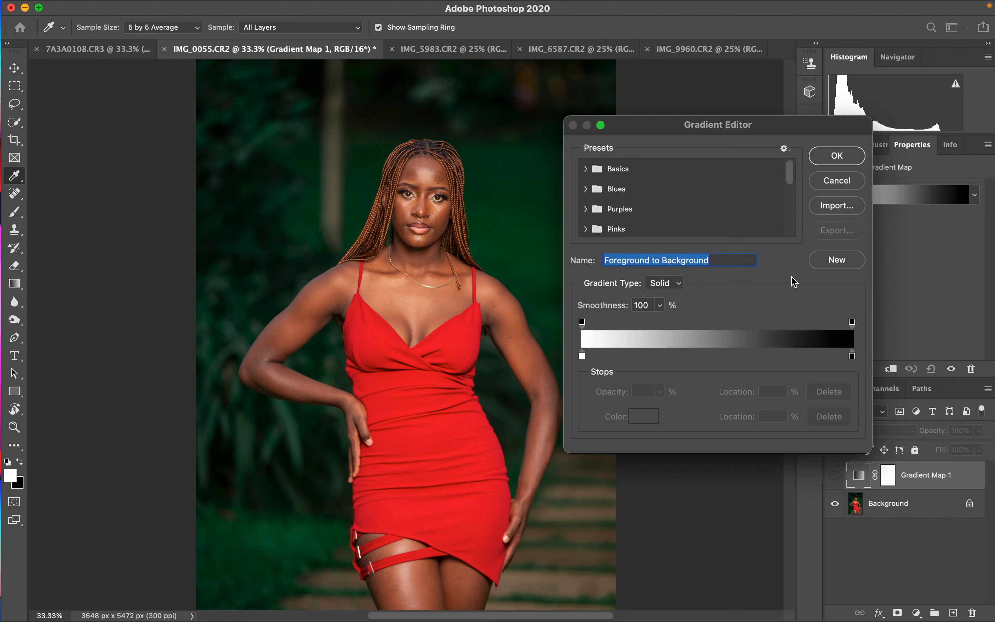
{"action": "left_click", "coordinate": [582, 356]}
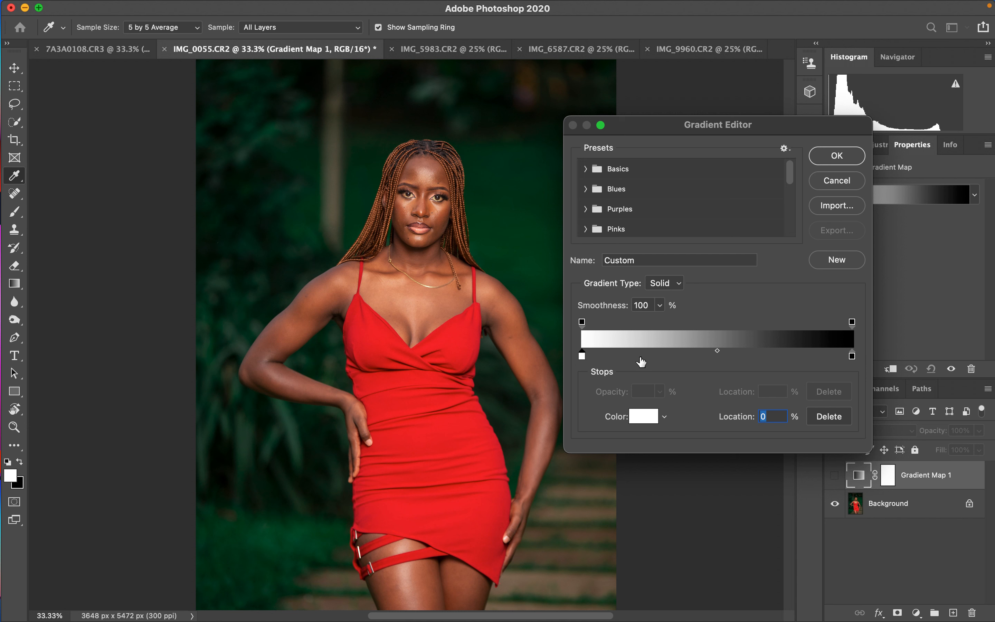
{"action": "left_click", "coordinate": [636, 417]}
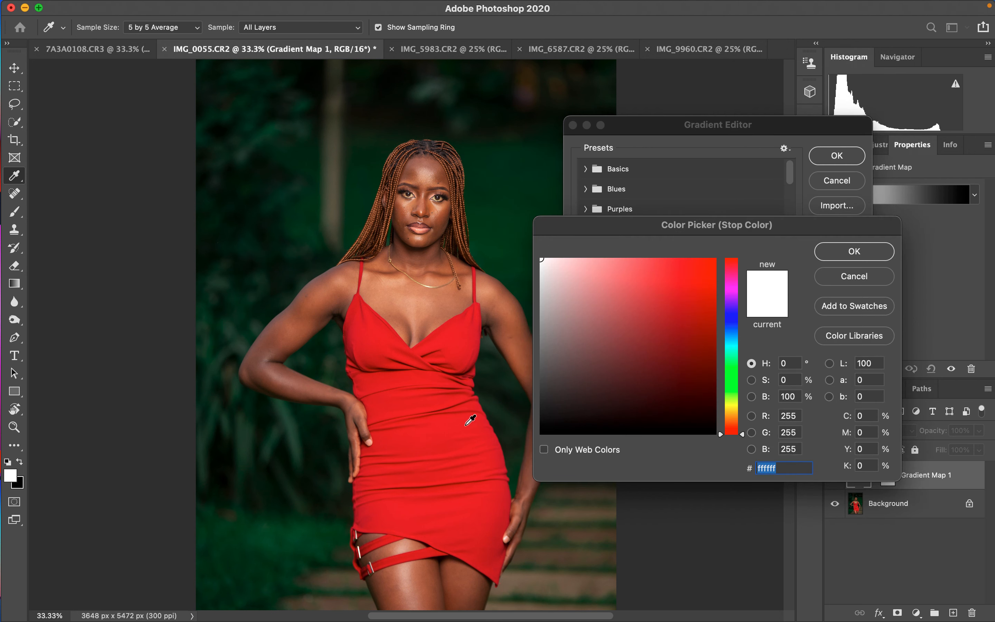
{"action": "key", "text": "super+equal"}
{"action": "key", "text": "super+equal"}
{"action": "key", "text": "super+equal"}
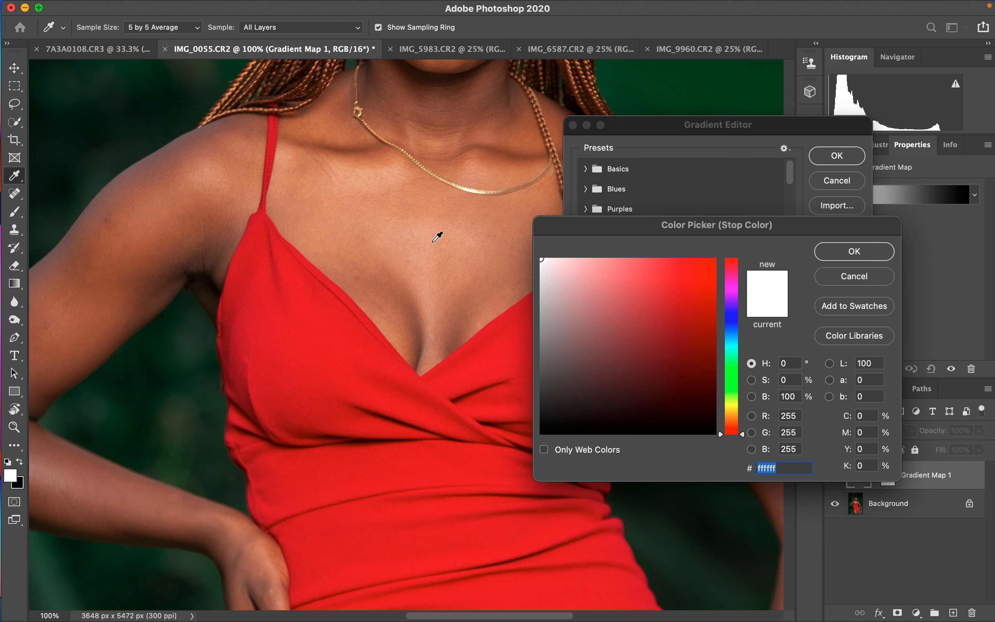
{"action": "left_click", "coordinate": [469, 88]}
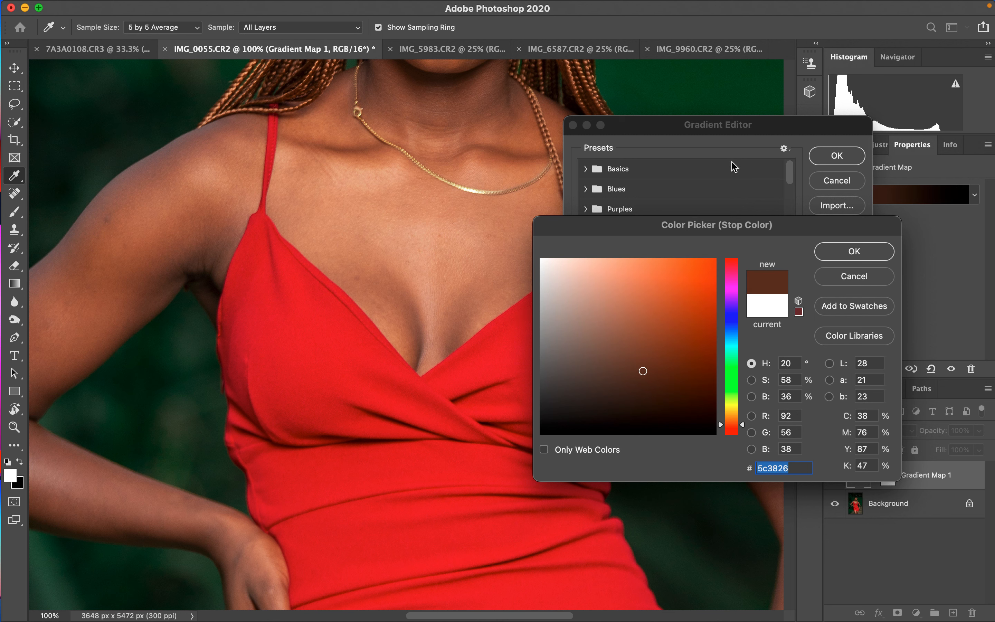
{"action": "left_click", "coordinate": [853, 253]}
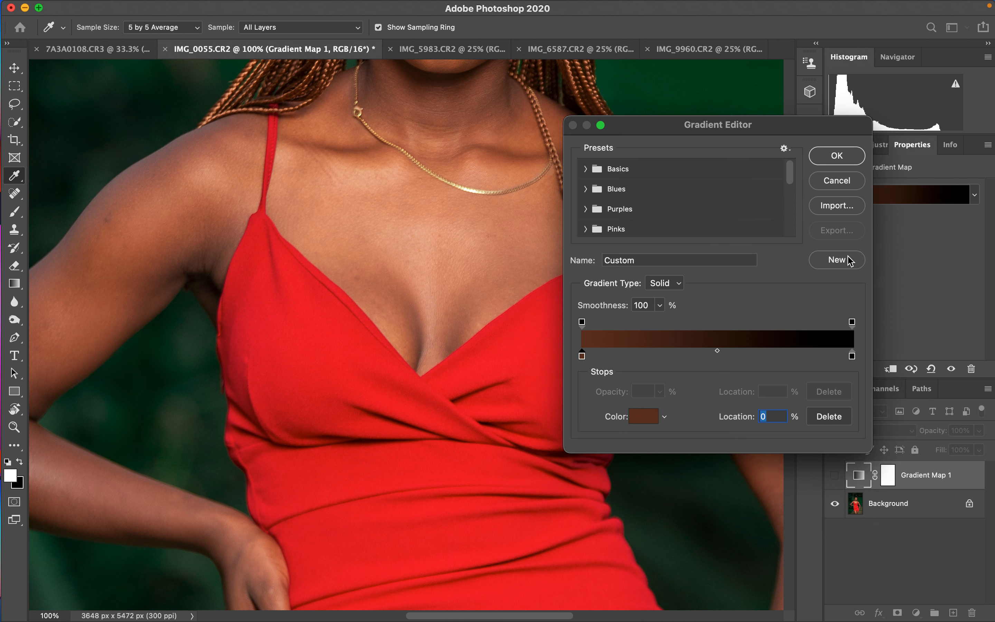
Set the gradient's 100% color stop to the light skin tone d3ad98 sampled from the face
{"action": "left_click", "coordinate": [852, 356]}
{"action": "left_click", "coordinate": [647, 424]}
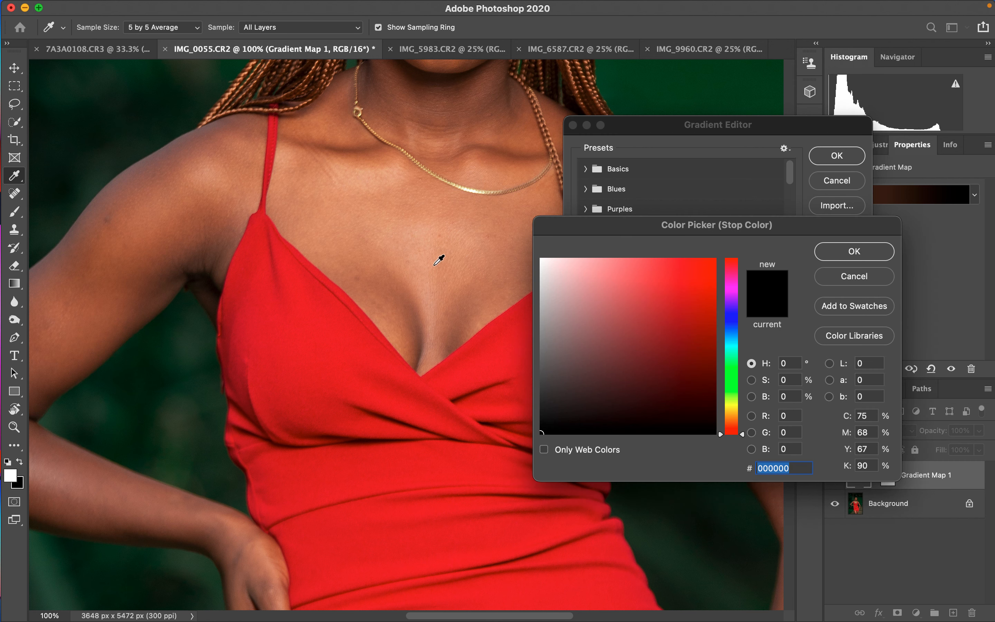
{"action": "scroll", "coordinate": [440, 205], "scroll_direction": "up", "scroll_amount": 6}
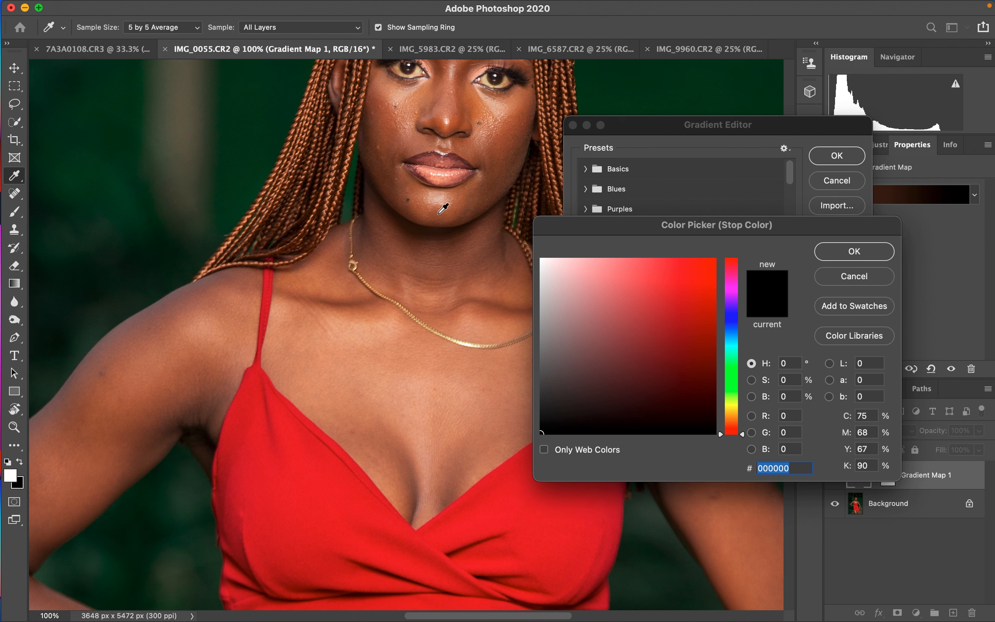
{"action": "left_click", "coordinate": [444, 192]}
{"action": "left_click", "coordinate": [852, 257]}
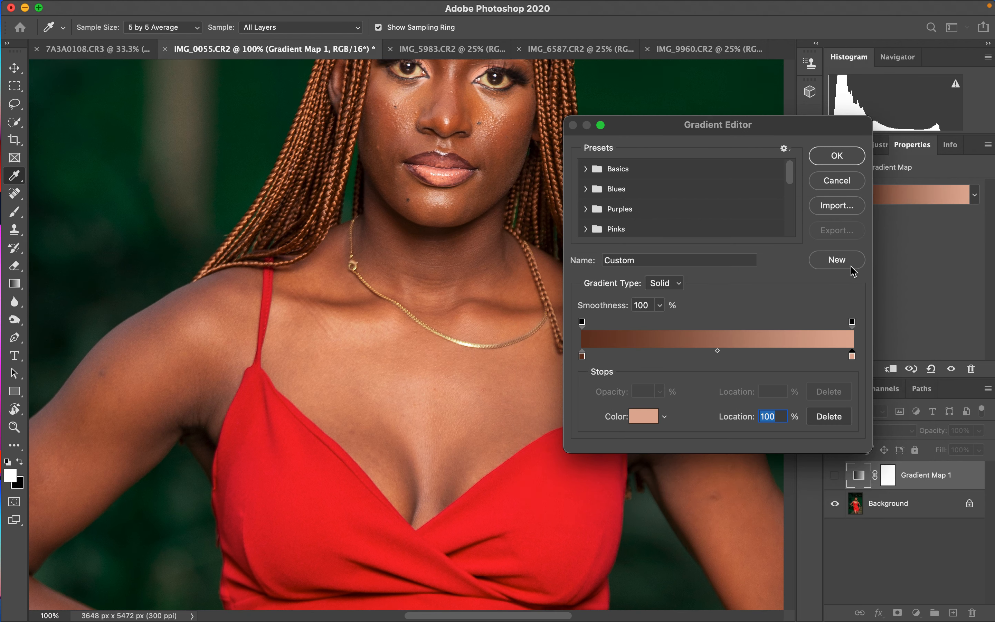
Add a middle color stop at 50% of the gradient and give it the more saturated orange tone ce966f
{"action": "left_click", "coordinate": [729, 357]}
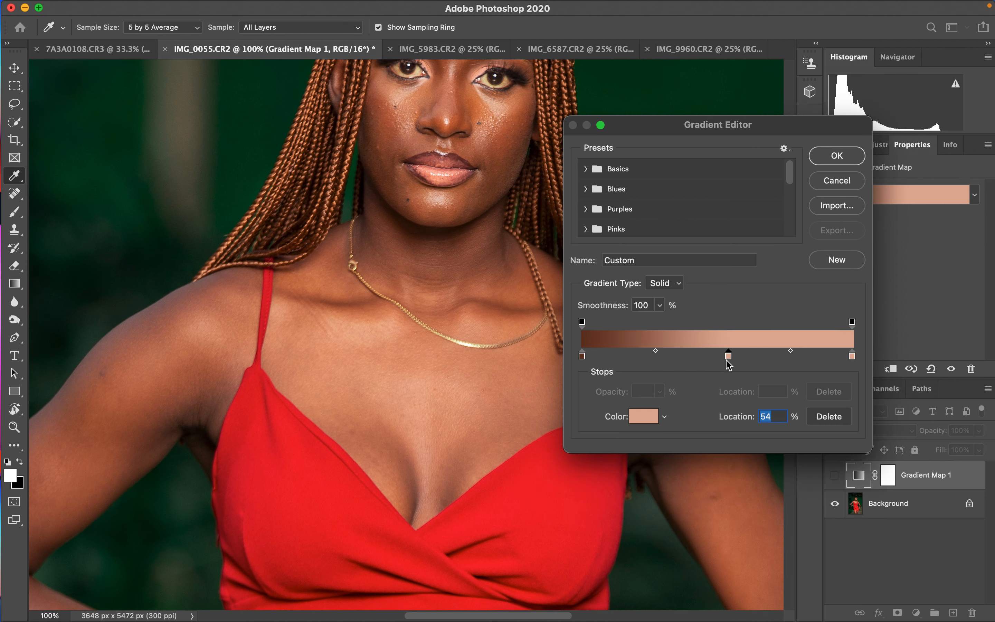
{"action": "type", "text": "5"}
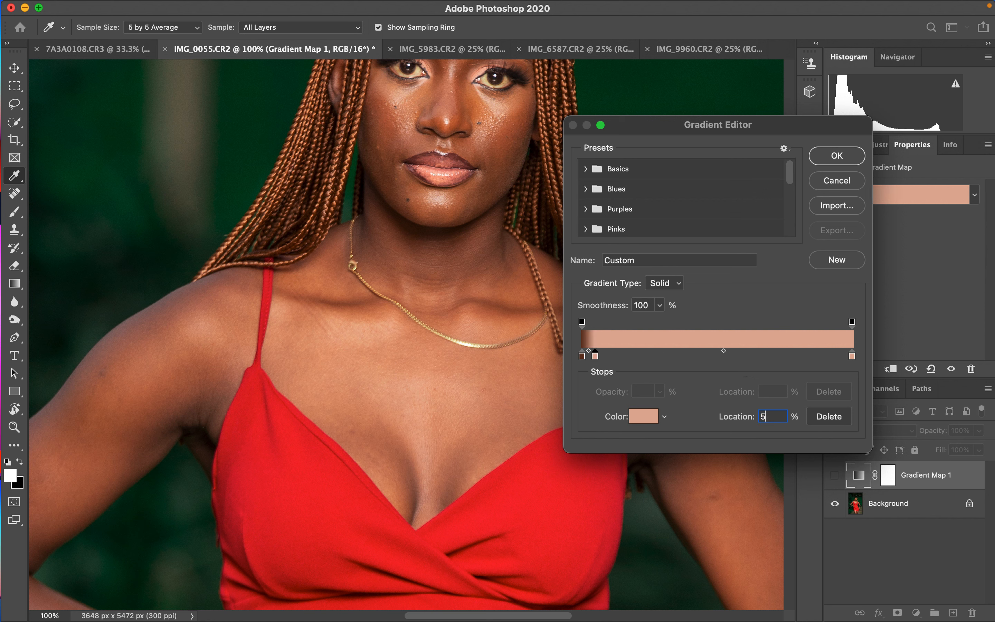
{"action": "type", "text": "0"}
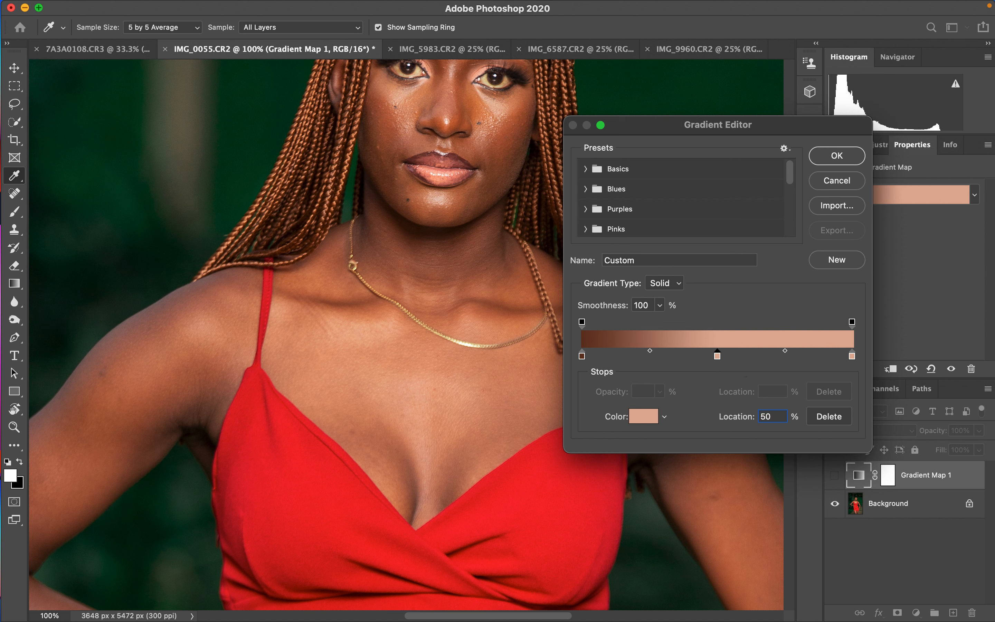
{"action": "double_click", "coordinate": [717, 357]}
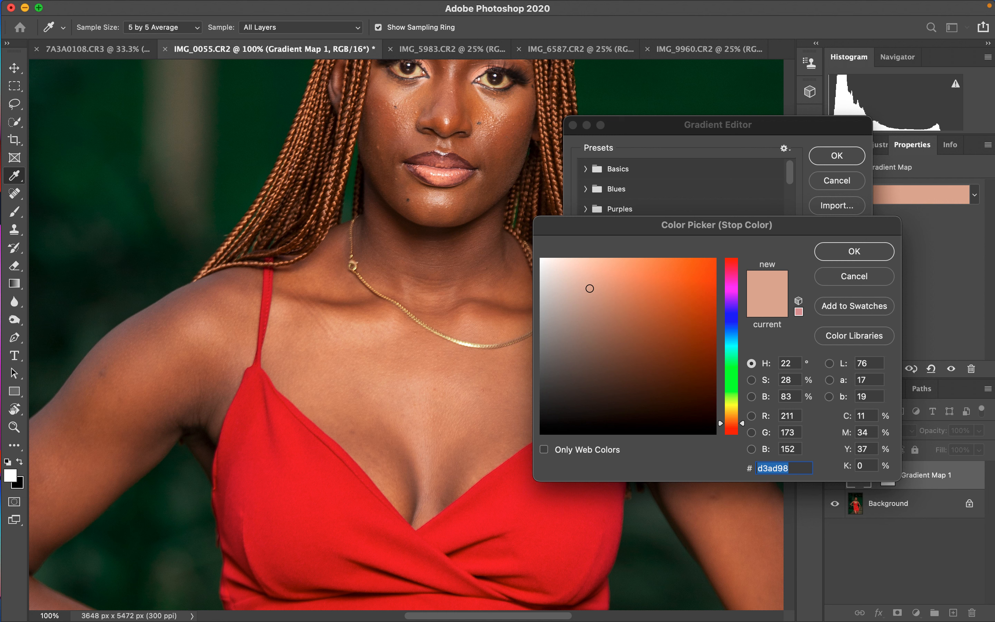
{"action": "left_click_drag", "start_coordinate": [590, 289], "coordinate": [621, 291]}
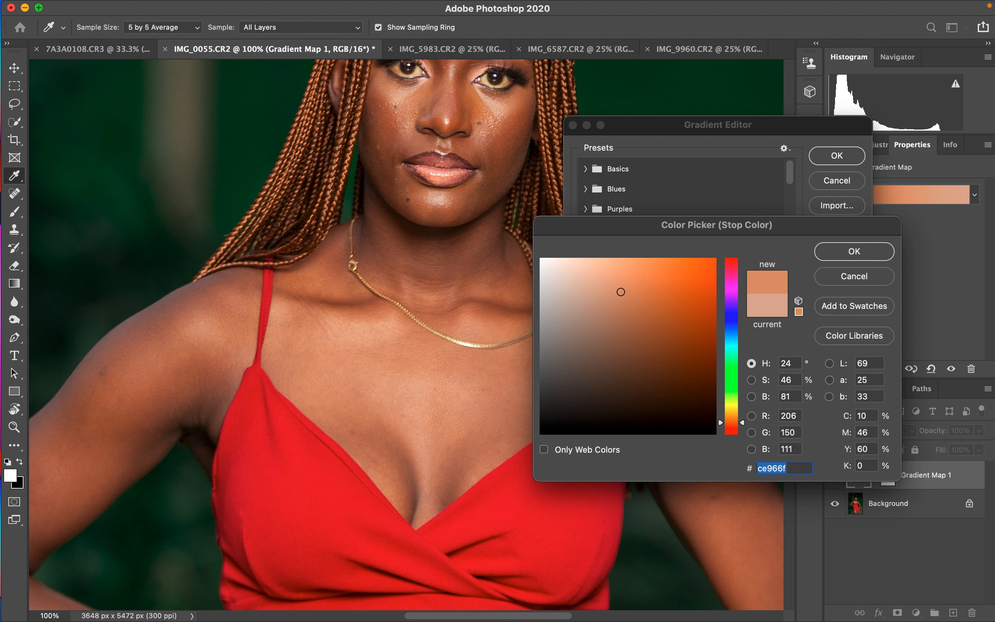
{"action": "key", "text": "Return"}
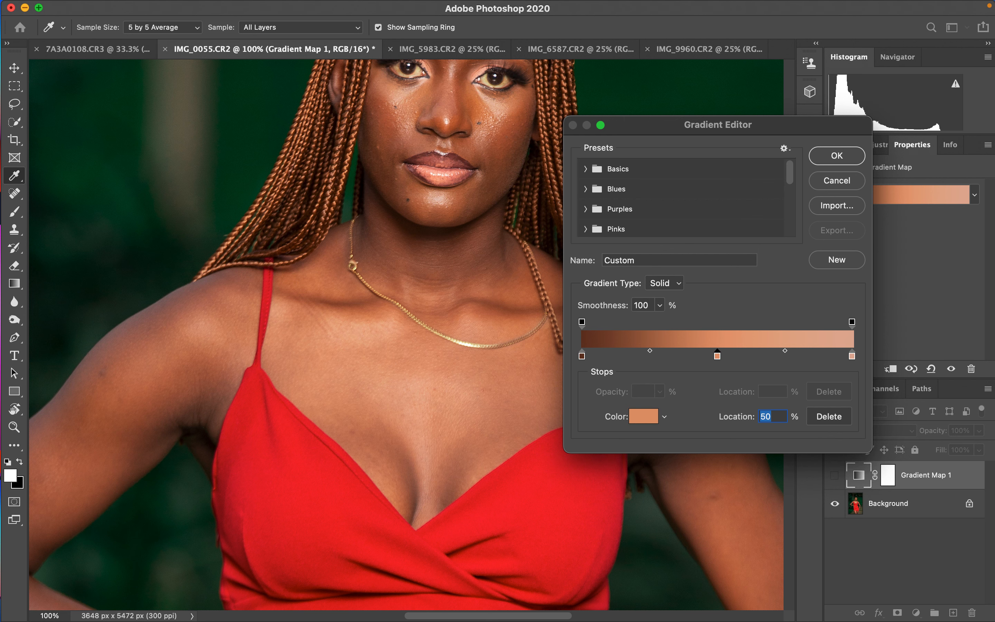
Accept the gradient, show the Gradient Map layer again, and invert its mask to black
{"action": "key", "text": "Return"}
{"action": "key", "text": "b"}
{"action": "left_click", "coordinate": [834, 475]}
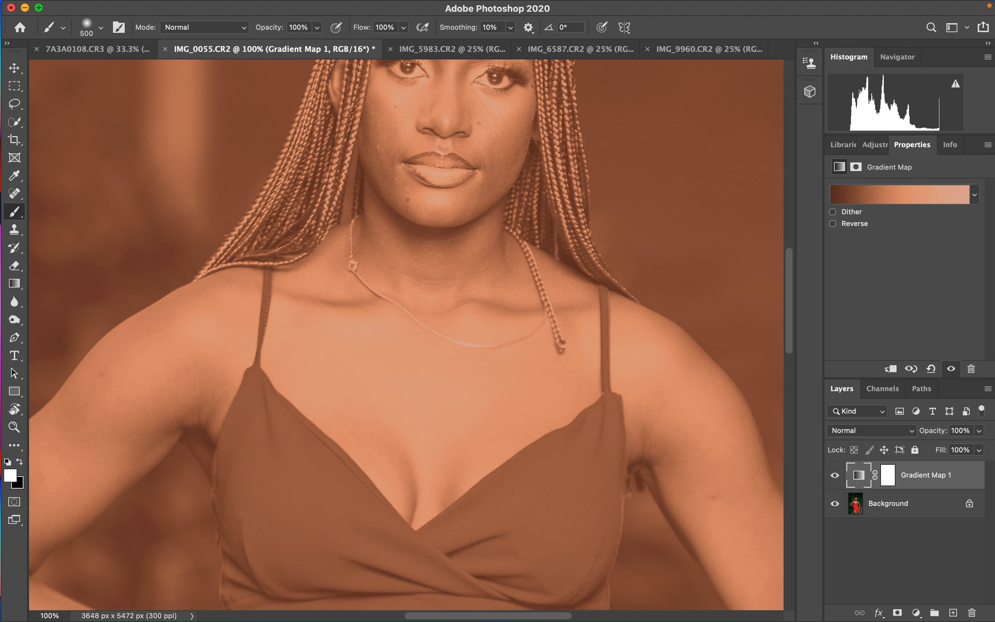
{"action": "left_click", "coordinate": [888, 475]}
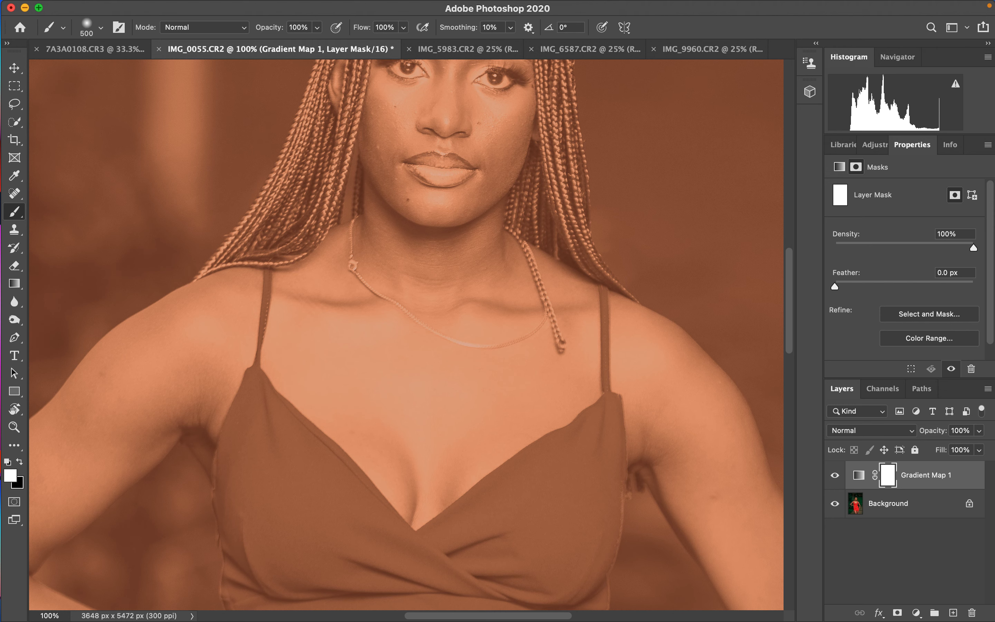
{"action": "key", "text": "super+i"}
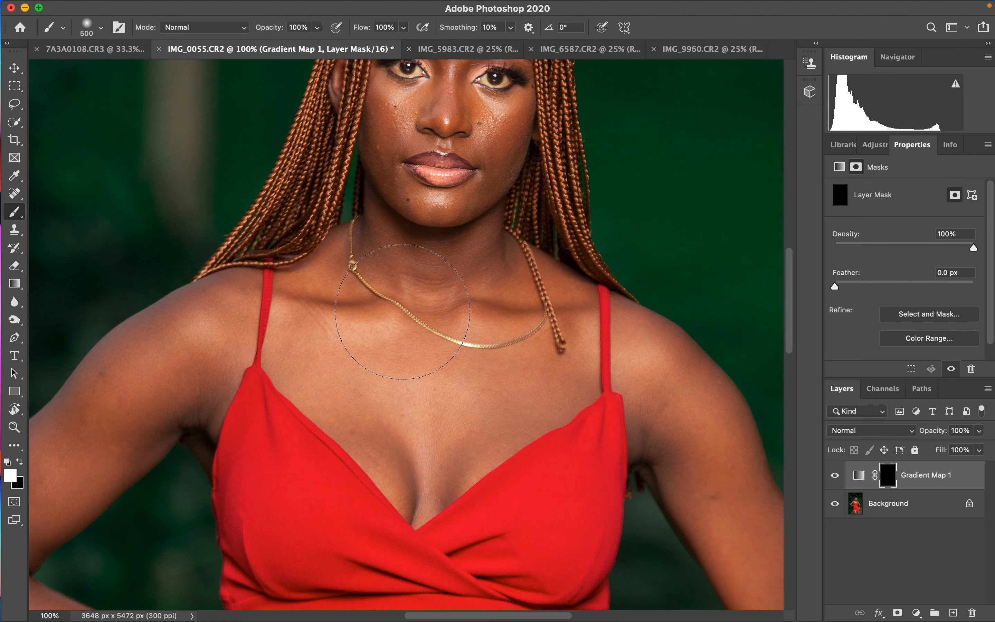
Undo a trial mask stroke over the chest and set the Gradient Map layer's blend mode to Color
{"action": "mouse_move", "coordinate": [423, 292]}
{"action": "left_mouse_down"}
{"action": "mouse_move", "coordinate": [376, 339]}
{"action": "mouse_move", "coordinate": [406, 366]}
{"action": "mouse_move", "coordinate": [453, 354]}
{"action": "left_mouse_up"}
{"action": "key", "text": "super+z"}
{"action": "left_click", "coordinate": [876, 431]}
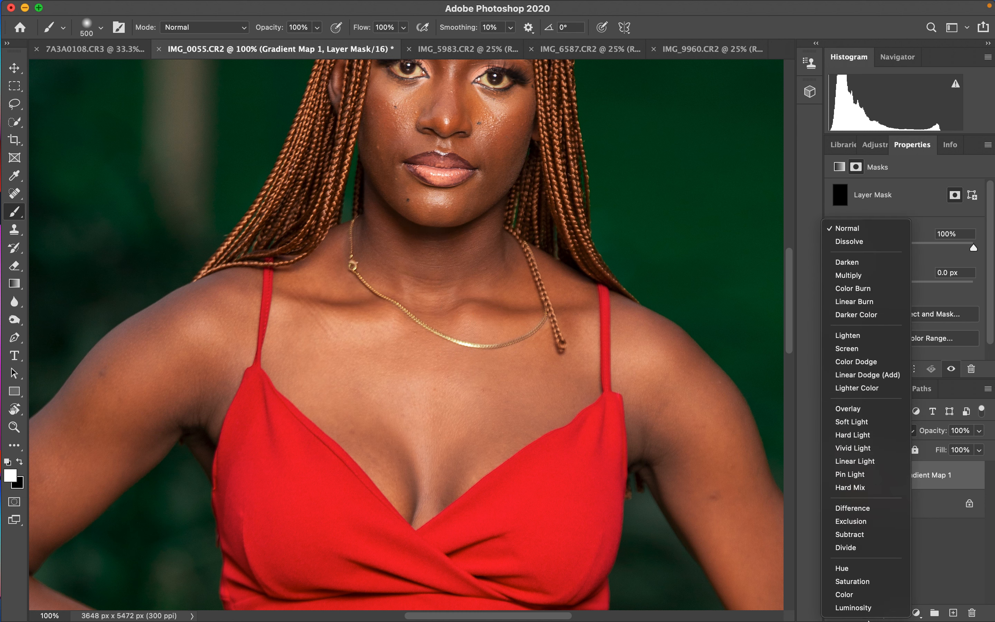
{"action": "left_click", "coordinate": [853, 595]}
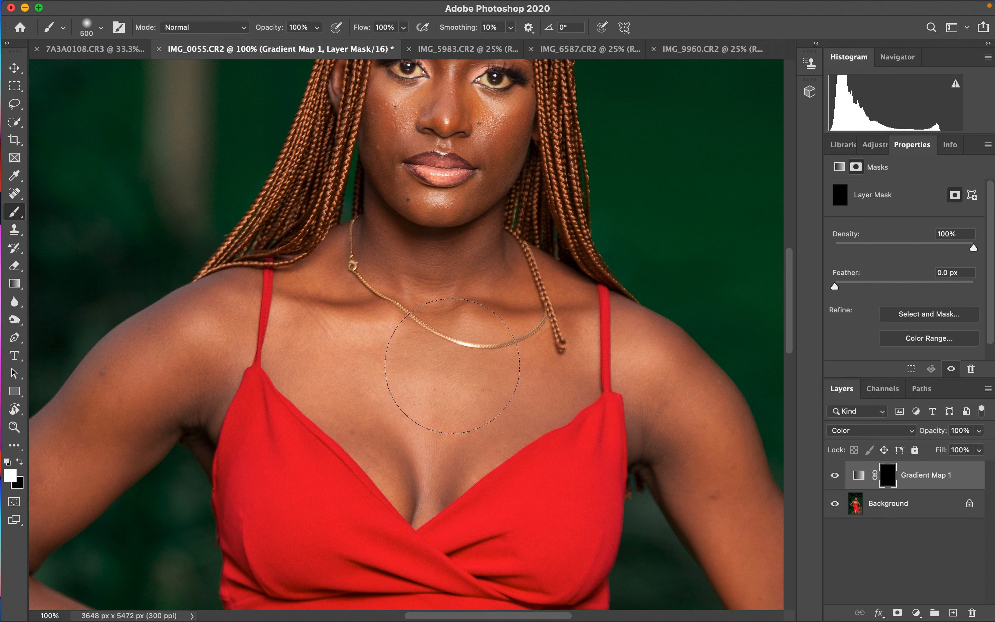
Reveal the gradient map on the face, chest and one shoulder and arm by painting white on its mask with a 200 px brush
{"action": "key", "text": "super+minus"}
{"action": "key", "text": "bracketleft"}
{"action": "key", "text": "bracketleft"}
{"action": "key", "text": "bracketleft"}
{"action": "key", "text": "bracketleft"}
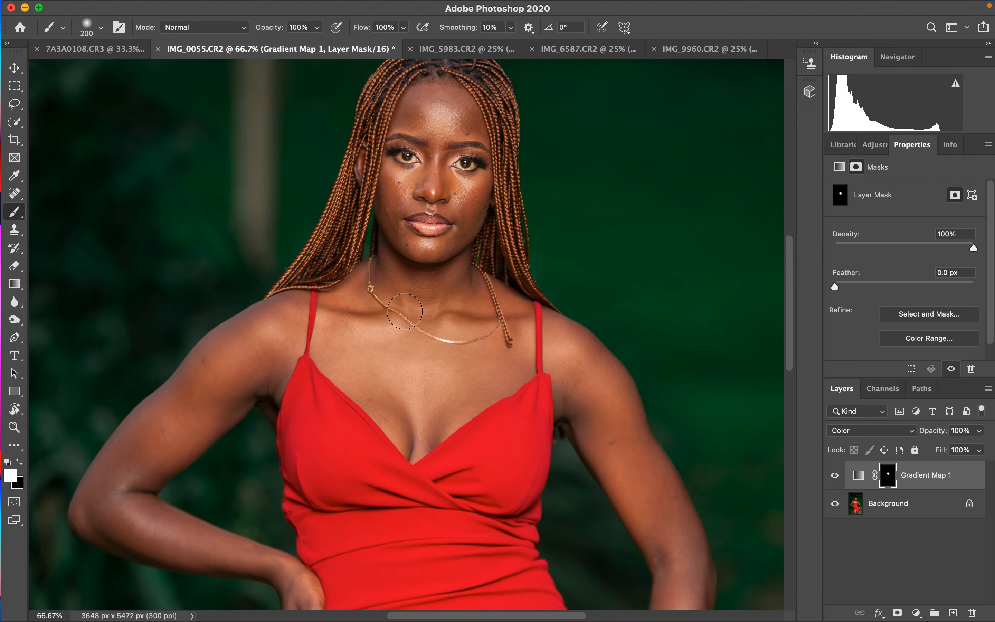
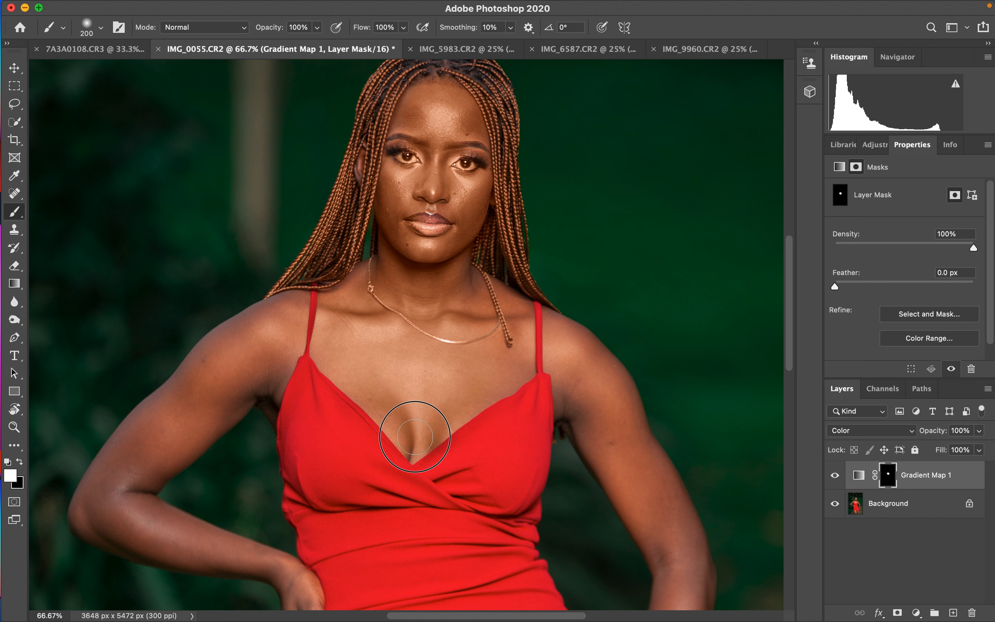
{"action": "mouse_move", "coordinate": [520, 349]}
{"action": "left_mouse_down"}
{"action": "mouse_move", "coordinate": [562, 335]}
{"action": "mouse_move", "coordinate": [665, 524]}
{"action": "left_mouse_up"}
Paint the Gradient Map mask white over the remaining skin of both arms, the shoulders and the neck
{"action": "key", "text": "super+minus"}
{"action": "key", "text": "super+minus"}
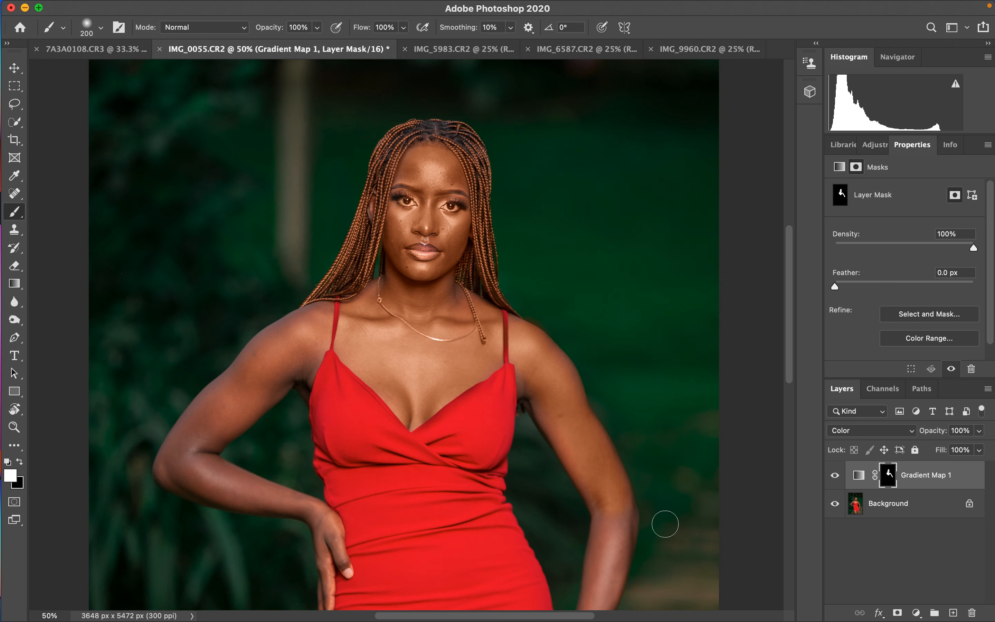
{"action": "key", "text": "super+minus"}
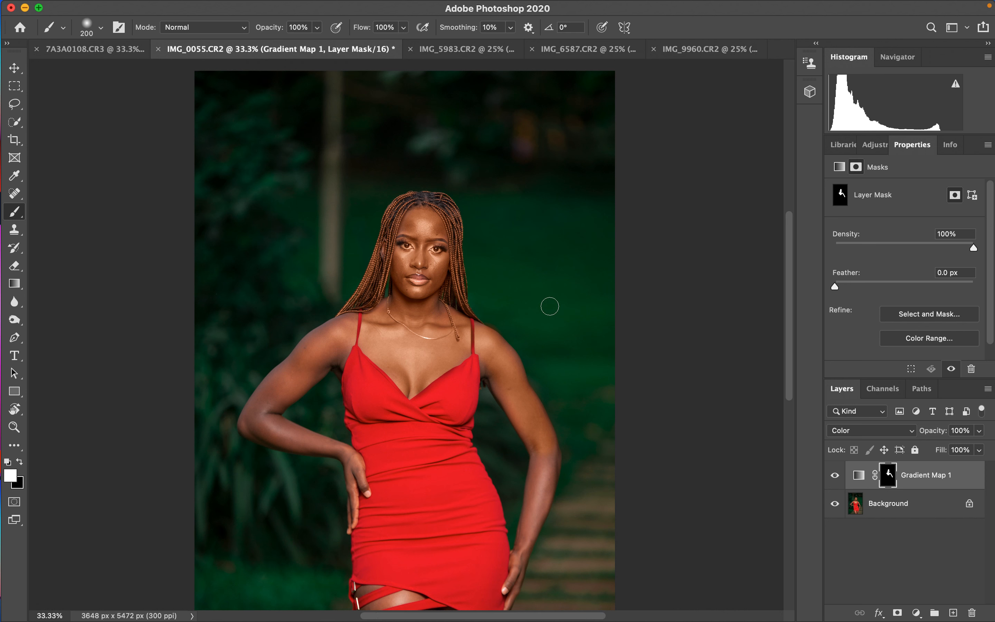
{"action": "mouse_move", "coordinate": [537, 440]}
{"action": "left_mouse_down"}
{"action": "mouse_move", "coordinate": [543, 465]}
{"action": "mouse_move", "coordinate": [537, 444]}
{"action": "mouse_move", "coordinate": [537, 514]}
{"action": "left_mouse_up"}
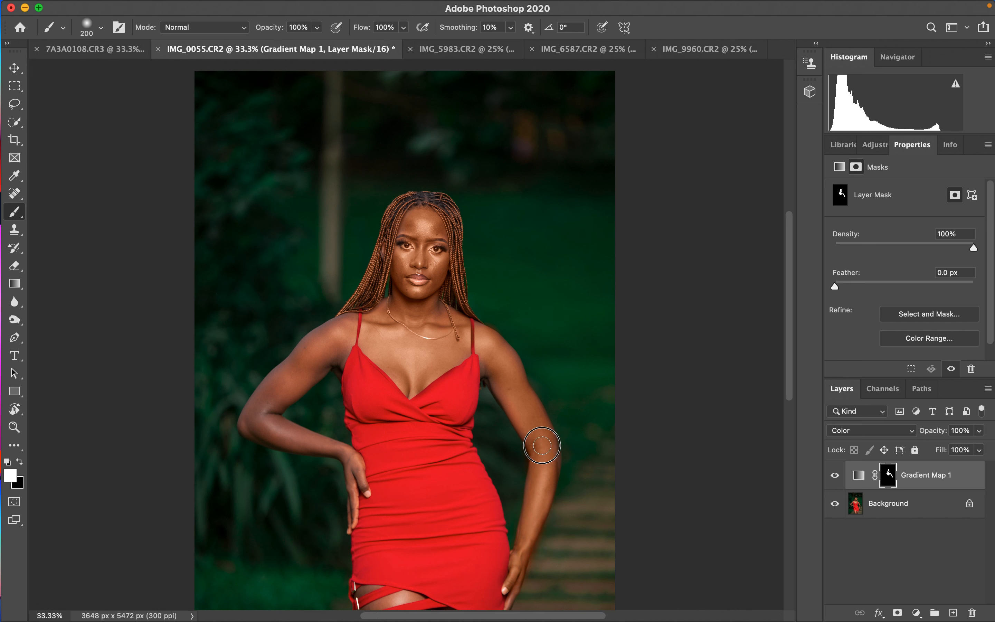
{"action": "left_click_drag", "start_coordinate": [494, 372], "coordinate": [484, 337]}
{"action": "mouse_move", "coordinate": [327, 335]}
{"action": "left_mouse_down"}
{"action": "mouse_move", "coordinate": [276, 389]}
{"action": "mouse_move", "coordinate": [270, 420]}
{"action": "mouse_move", "coordinate": [348, 467]}
{"action": "mouse_move", "coordinate": [352, 503]}
{"action": "mouse_move", "coordinate": [346, 462]}
{"action": "mouse_move", "coordinate": [255, 429]}
{"action": "mouse_move", "coordinate": [268, 389]}
{"action": "mouse_move", "coordinate": [320, 368]}
{"action": "mouse_move", "coordinate": [347, 331]}
{"action": "mouse_move", "coordinate": [341, 321]}
{"action": "mouse_move", "coordinate": [388, 319]}
{"action": "left_mouse_up"}
{"action": "mouse_move", "coordinate": [403, 285]}
{"action": "left_mouse_down"}
{"action": "mouse_move", "coordinate": [421, 216]}
{"action": "mouse_move", "coordinate": [432, 228]}
{"action": "mouse_move", "coordinate": [430, 286]}
{"action": "left_mouse_up"}
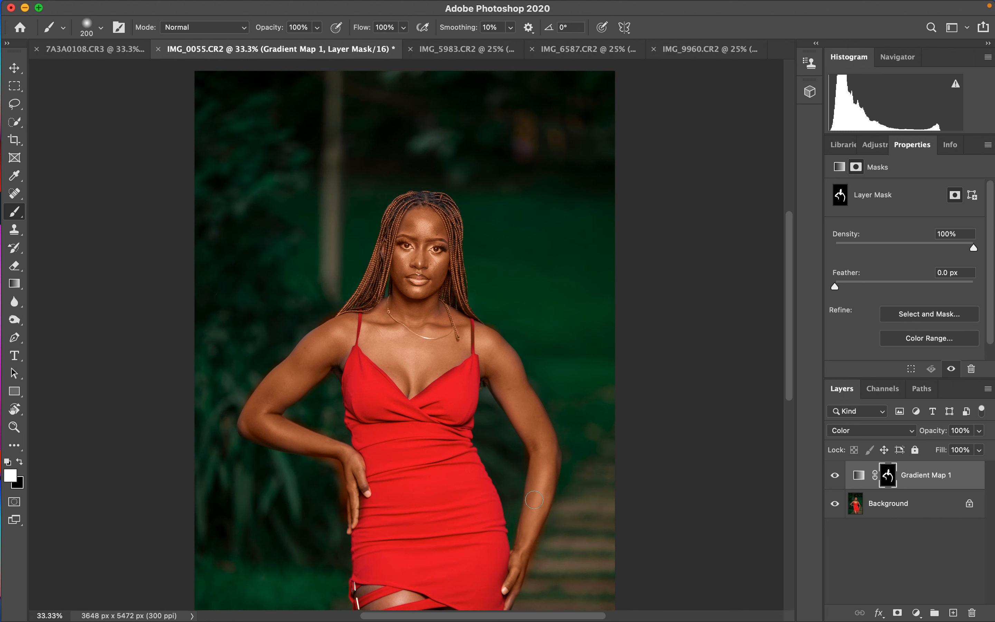
Extend the white mask painting over both thighs and touch up the upper arm beside the dress
{"action": "scroll", "coordinate": [786, 342], "scroll_direction": "down", "scroll_amount": 5}
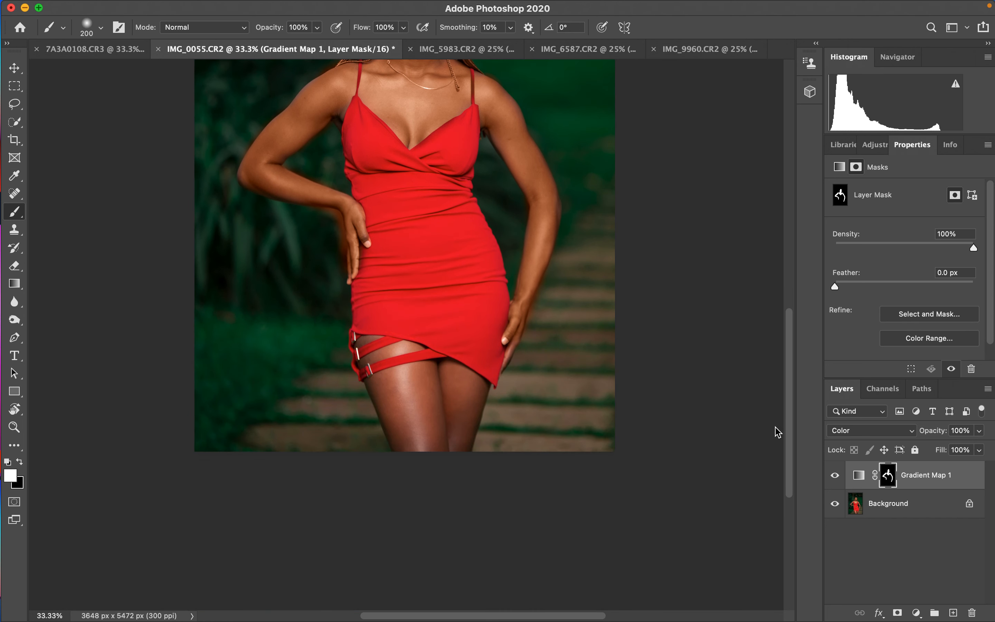
{"action": "mouse_move", "coordinate": [445, 390]}
{"action": "left_mouse_down"}
{"action": "mouse_move", "coordinate": [456, 412]}
{"action": "mouse_move", "coordinate": [462, 381]}
{"action": "mouse_move", "coordinate": [469, 393]}
{"action": "mouse_move", "coordinate": [460, 449]}
{"action": "mouse_move", "coordinate": [473, 414]}
{"action": "mouse_move", "coordinate": [455, 429]}
{"action": "mouse_move", "coordinate": [437, 387]}
{"action": "mouse_move", "coordinate": [409, 375]}
{"action": "mouse_move", "coordinate": [387, 383]}
{"action": "mouse_move", "coordinate": [417, 445]}
{"action": "mouse_move", "coordinate": [410, 404]}
{"action": "mouse_move", "coordinate": [439, 447]}
{"action": "mouse_move", "coordinate": [362, 346]}
{"action": "mouse_move", "coordinate": [467, 380]}
{"action": "mouse_move", "coordinate": [472, 398]}
{"action": "mouse_move", "coordinate": [454, 449]}
{"action": "mouse_move", "coordinate": [417, 429]}
{"action": "mouse_move", "coordinate": [409, 436]}
{"action": "mouse_move", "coordinate": [401, 416]}
{"action": "left_mouse_up"}
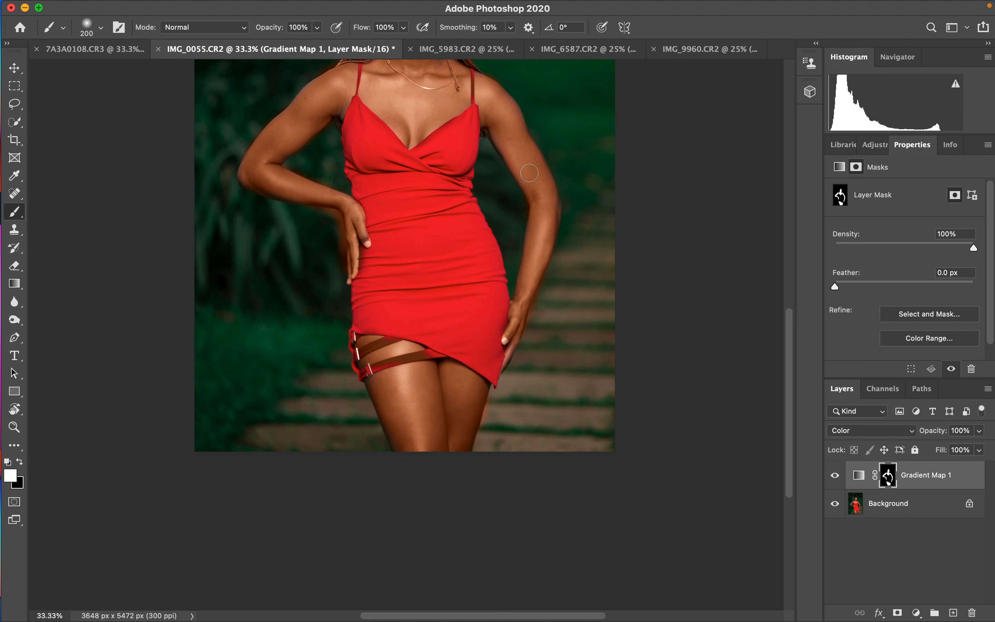
{"action": "mouse_move", "coordinate": [530, 173]}
{"action": "left_mouse_down"}
{"action": "mouse_move", "coordinate": [552, 209]}
{"action": "mouse_move", "coordinate": [519, 166]}
{"action": "mouse_move", "coordinate": [497, 112]}
{"action": "mouse_move", "coordinate": [504, 96]}
{"action": "left_mouse_up"}
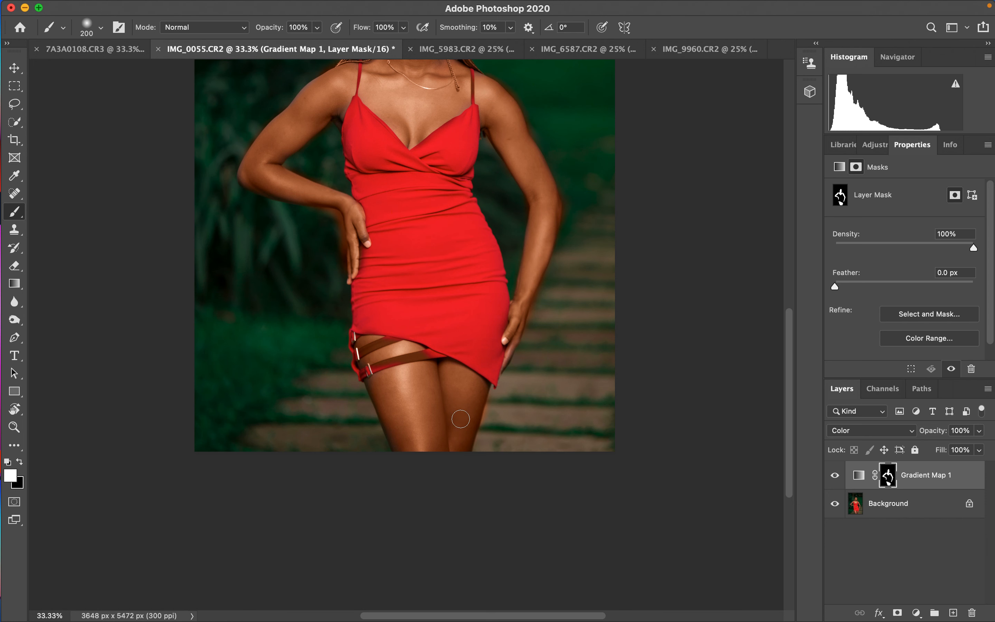
{"action": "key", "text": "super+minus"}
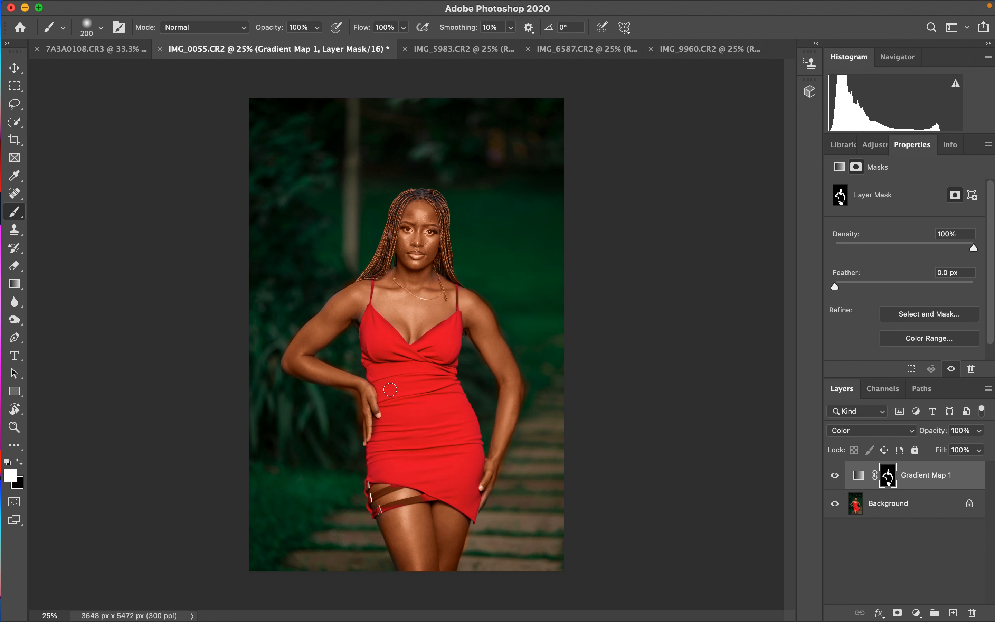
Clean the orange spill off the background around the arms and hand by painting black on the mask with a smaller brush
{"action": "left_click", "coordinate": [24, 462]}
{"action": "key", "text": "super+plus"}
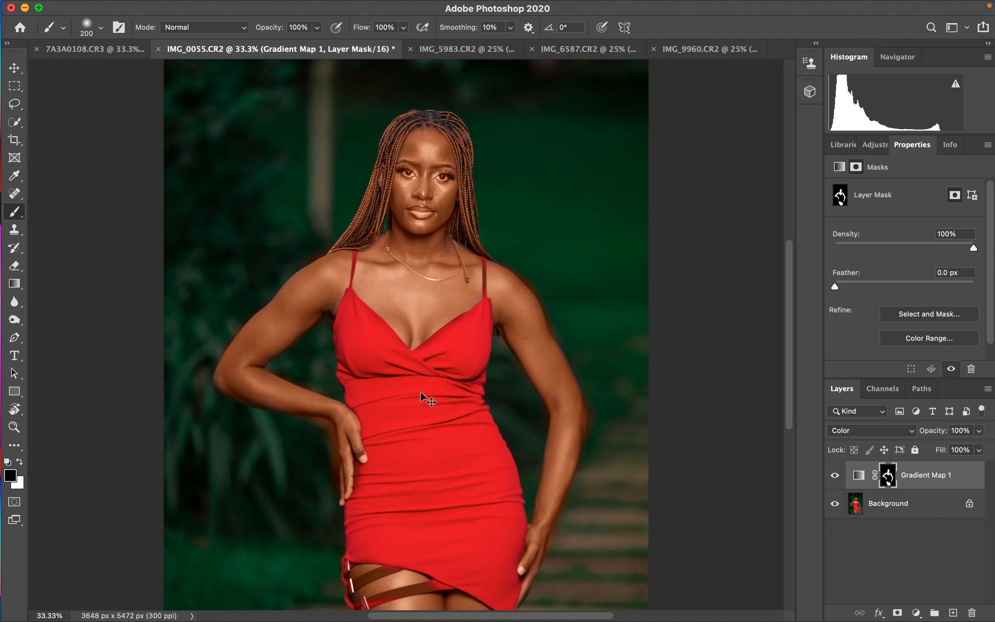
{"action": "key", "text": "bracketleft"}
{"action": "key", "text": "bracketleft"}
{"action": "key", "text": "bracketleft"}
{"action": "key", "text": "bracketleft"}
{"action": "key", "text": "bracketleft"}
{"action": "key", "text": "bracketleft"}
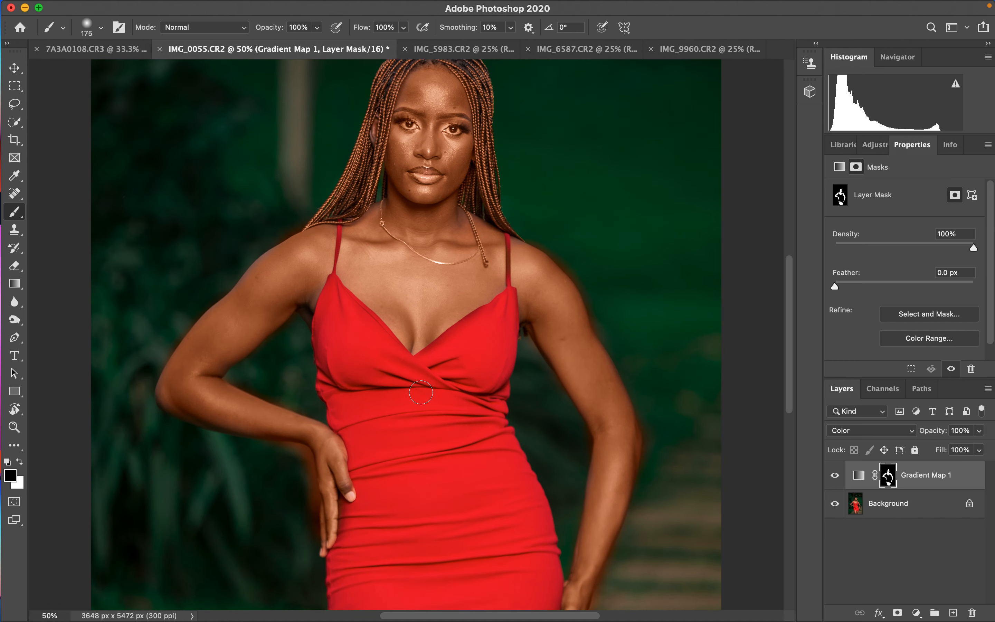
{"action": "left_click_drag", "start_coordinate": [558, 251], "coordinate": [593, 320]}
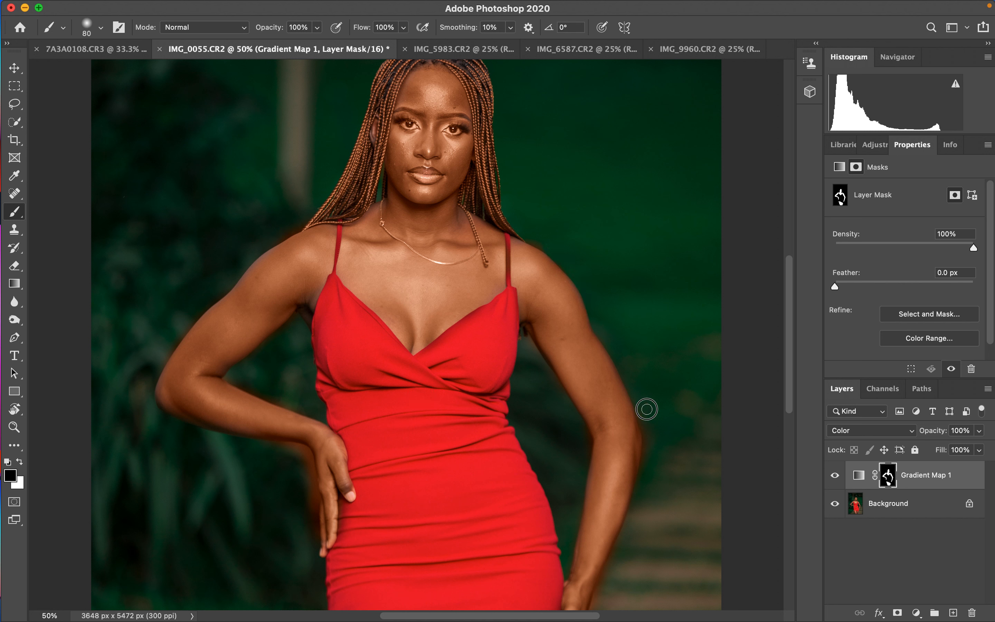
{"action": "left_click_drag", "start_coordinate": [656, 435], "coordinate": [653, 461]}
{"action": "left_click_drag", "start_coordinate": [638, 521], "coordinate": [601, 598]}
{"action": "mouse_move", "coordinate": [296, 452]}
{"action": "left_mouse_down"}
{"action": "mouse_move", "coordinate": [282, 451]}
{"action": "mouse_move", "coordinate": [304, 460]}
{"action": "mouse_move", "coordinate": [314, 520]}
{"action": "left_mouse_up"}
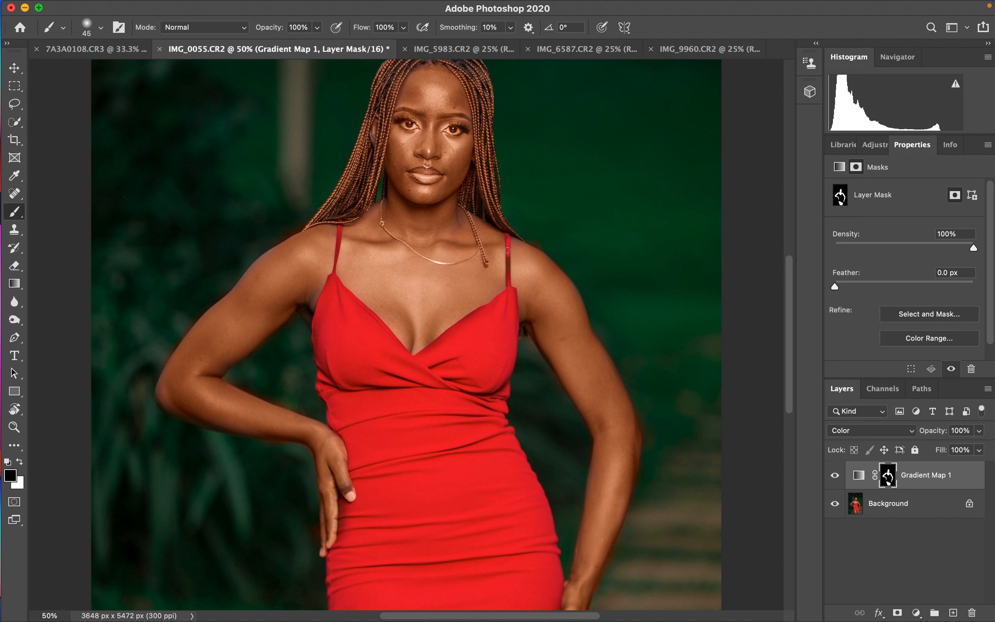
Mask the gradient map off the red shoulder strap, both eyes and the lips using a 45 px black brush
{"action": "left_click_drag", "start_coordinate": [506, 263], "coordinate": [507, 293]}
{"action": "left_click_drag", "start_coordinate": [409, 121], "coordinate": [459, 129]}
{"action": "left_click_drag", "start_coordinate": [426, 176], "coordinate": [425, 178]}
Restore the red thigh straps by painting black on the mask, and tidy the mask along the thigh's outer edge
{"action": "key", "text": "x"}
{"action": "scroll", "coordinate": [460, 419], "scroll_direction": "down", "scroll_amount": 10}
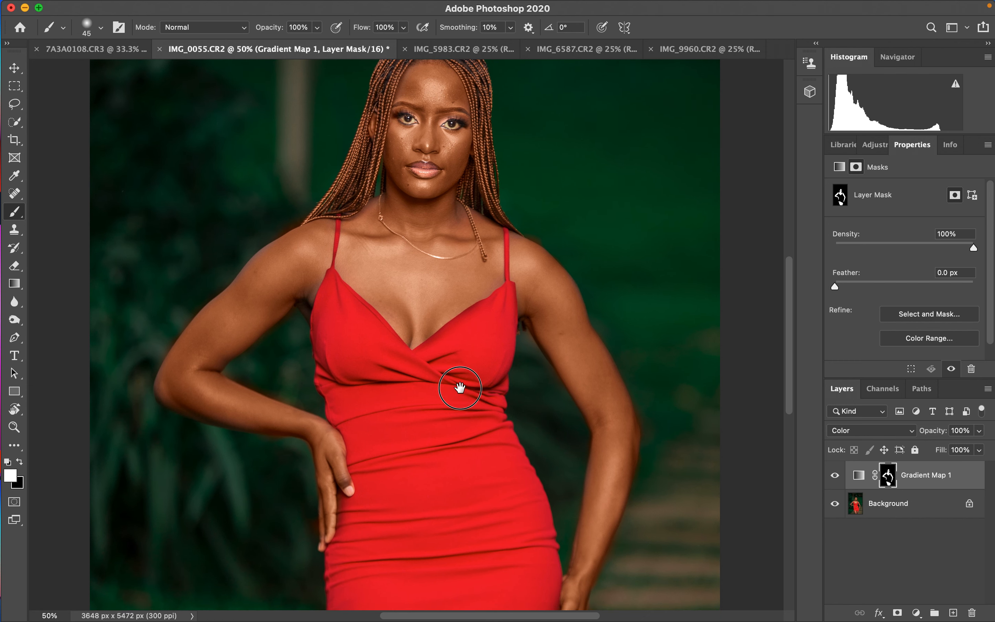
{"action": "key", "text": "x"}
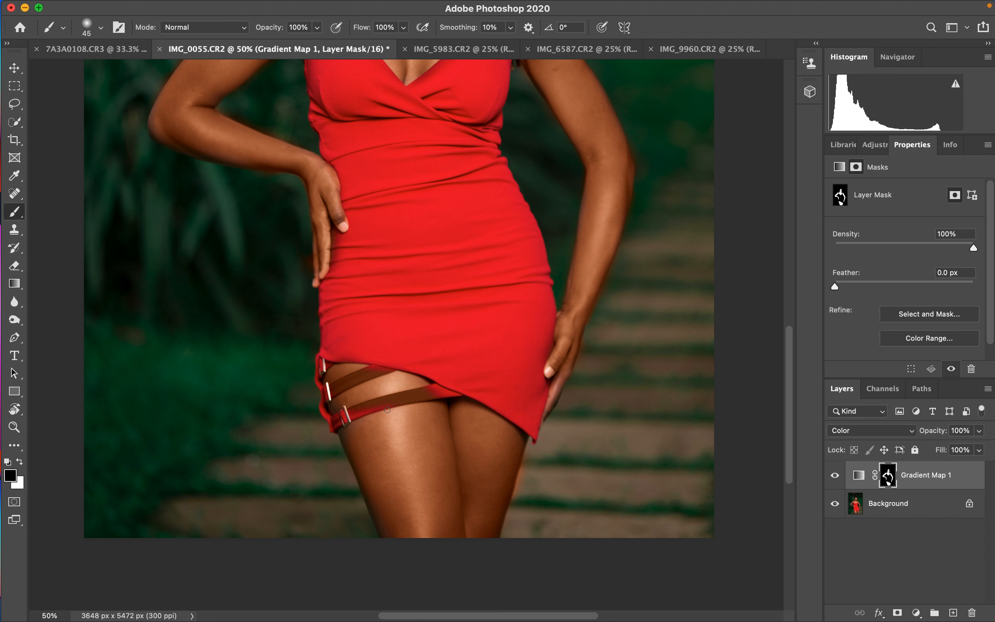
{"action": "mouse_move", "coordinate": [369, 406]}
{"action": "left_mouse_down"}
{"action": "mouse_move", "coordinate": [441, 392]}
{"action": "mouse_move", "coordinate": [392, 404]}
{"action": "mouse_move", "coordinate": [437, 394]}
{"action": "mouse_move", "coordinate": [409, 397]}
{"action": "mouse_move", "coordinate": [366, 375]}
{"action": "mouse_move", "coordinate": [375, 373]}
{"action": "mouse_move", "coordinate": [322, 393]}
{"action": "mouse_move", "coordinate": [389, 363]}
{"action": "mouse_move", "coordinate": [336, 386]}
{"action": "mouse_move", "coordinate": [335, 361]}
{"action": "left_mouse_up"}
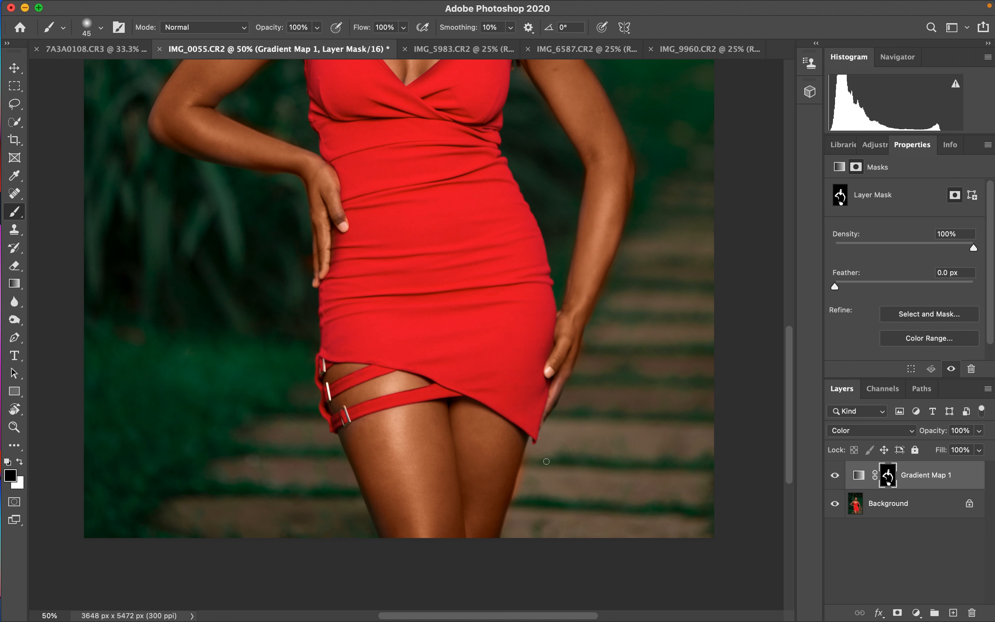
{"action": "key", "text": "x"}
{"action": "mouse_move", "coordinate": [527, 468]}
{"action": "left_mouse_down"}
{"action": "mouse_move", "coordinate": [517, 486]}
{"action": "mouse_move", "coordinate": [529, 455]}
{"action": "mouse_move", "coordinate": [510, 507]}
{"action": "mouse_move", "coordinate": [516, 526]}
{"action": "left_mouse_up"}
{"action": "key", "text": "x"}
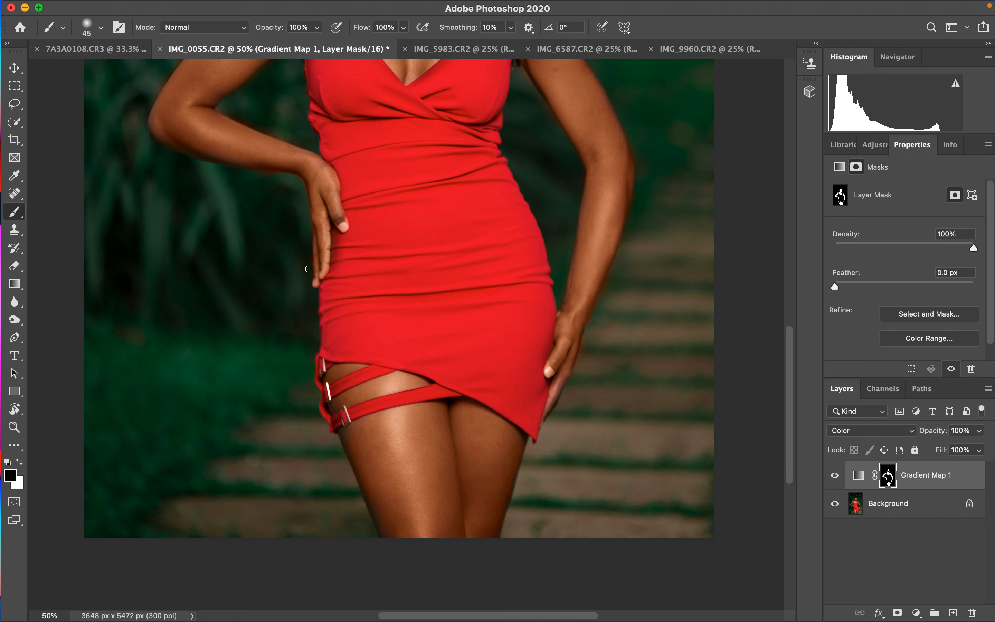
Copy Group 1 from 7A3A0108.CR3 into IMG_0055.CR2 above the gradient map and set its opacity to 80%
{"action": "key", "text": "super+minus"}
{"action": "key", "text": "super+minus"}
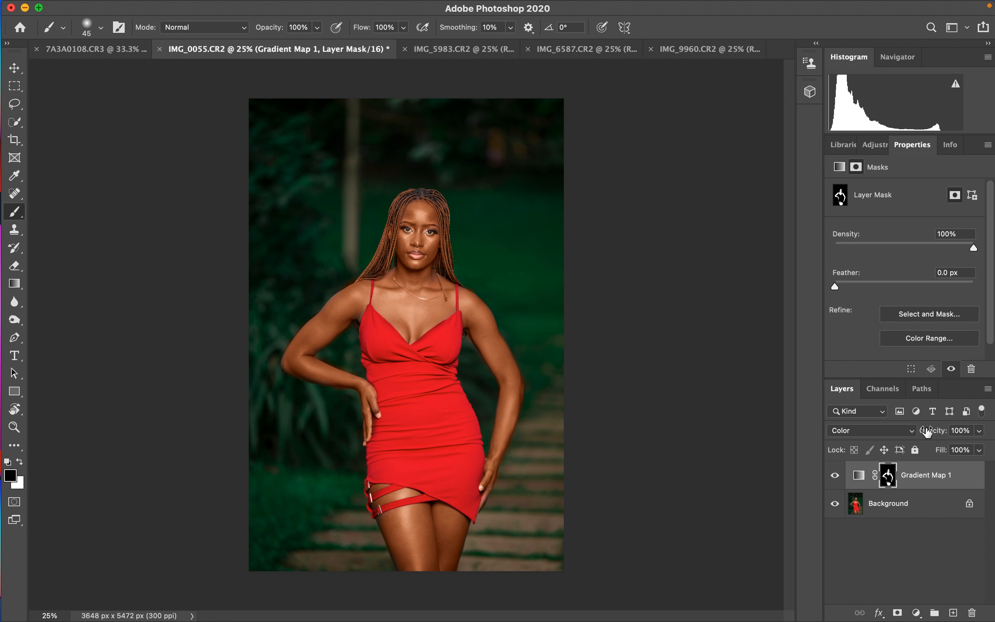
{"action": "mouse_move", "coordinate": [928, 432]}
{"action": "left_mouse_down"}
{"action": "mouse_move", "coordinate": [917, 433]}
{"action": "mouse_move", "coordinate": [930, 434]}
{"action": "left_mouse_up"}
{"action": "left_click", "coordinate": [95, 49]}
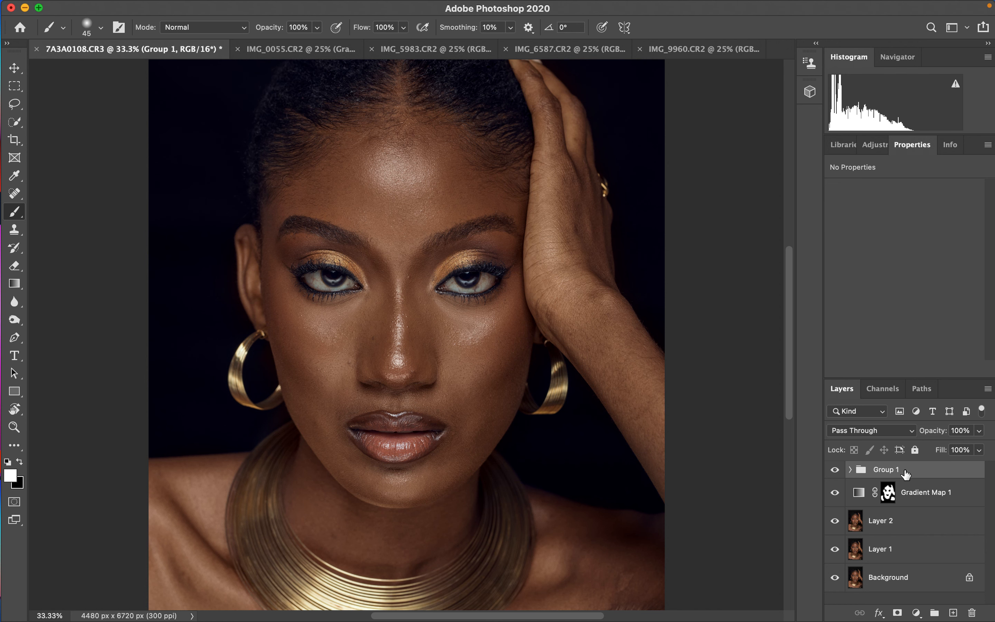
{"action": "left_click_drag", "start_coordinate": [906, 473], "coordinate": [411, 222]}
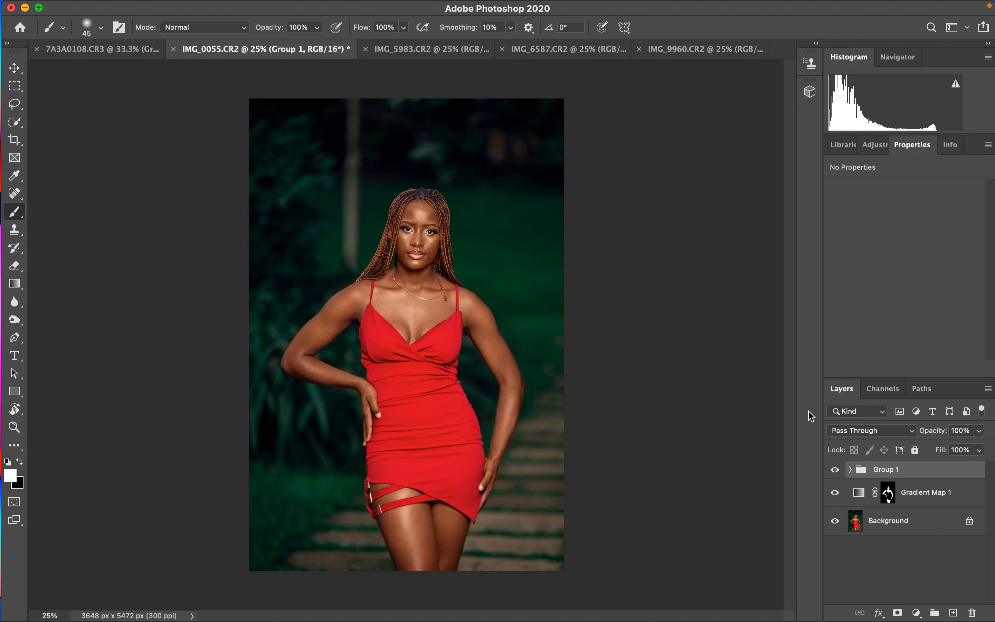
{"action": "left_click_drag", "start_coordinate": [934, 433], "coordinate": [917, 434]}
{"action": "left_click", "coordinate": [836, 470]}
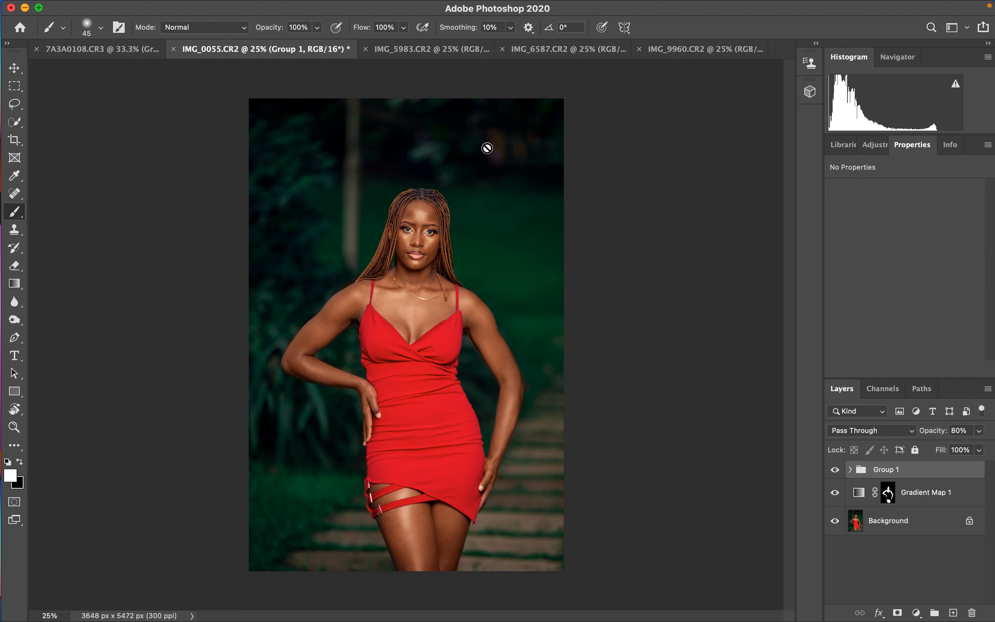
Switch to IMG_5983.CR2, add a Gradient Map adjustment layer above the Background and hide it
{"action": "left_click", "coordinate": [432, 51]}
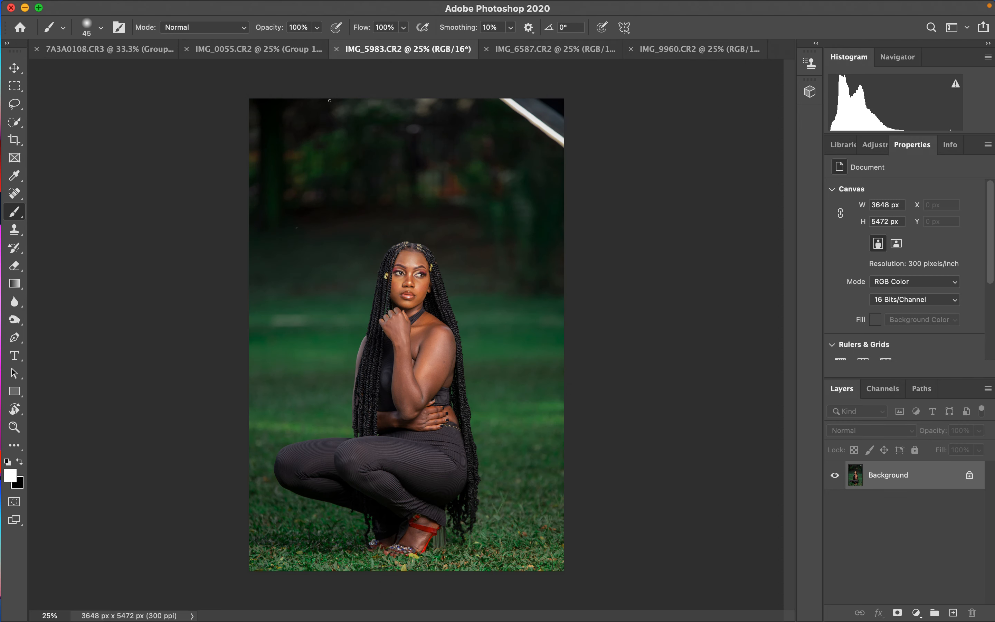
{"action": "left_click", "coordinate": [291, 51]}
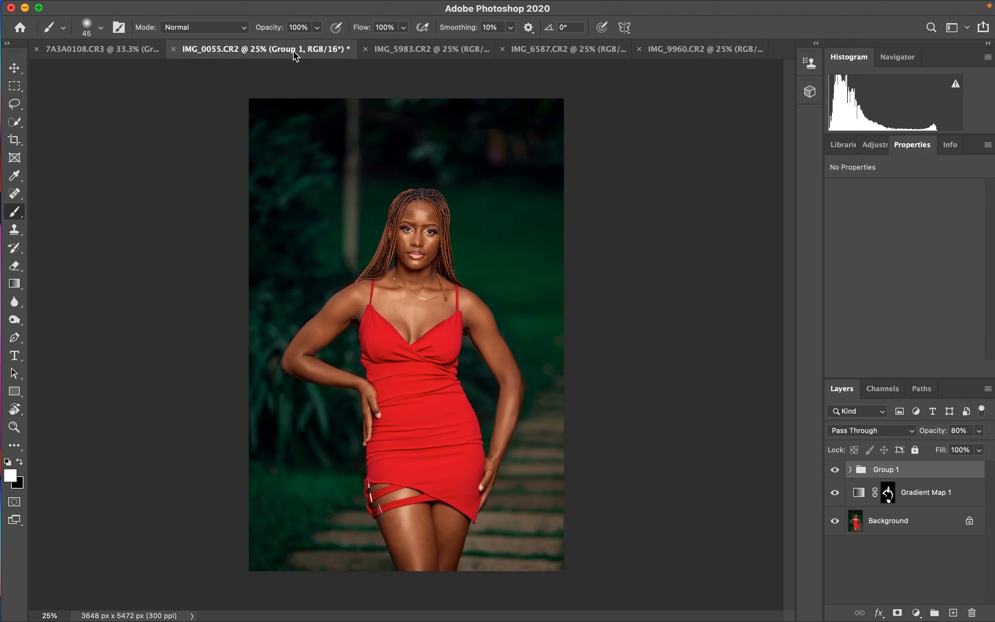
{"action": "left_click", "coordinate": [449, 54]}
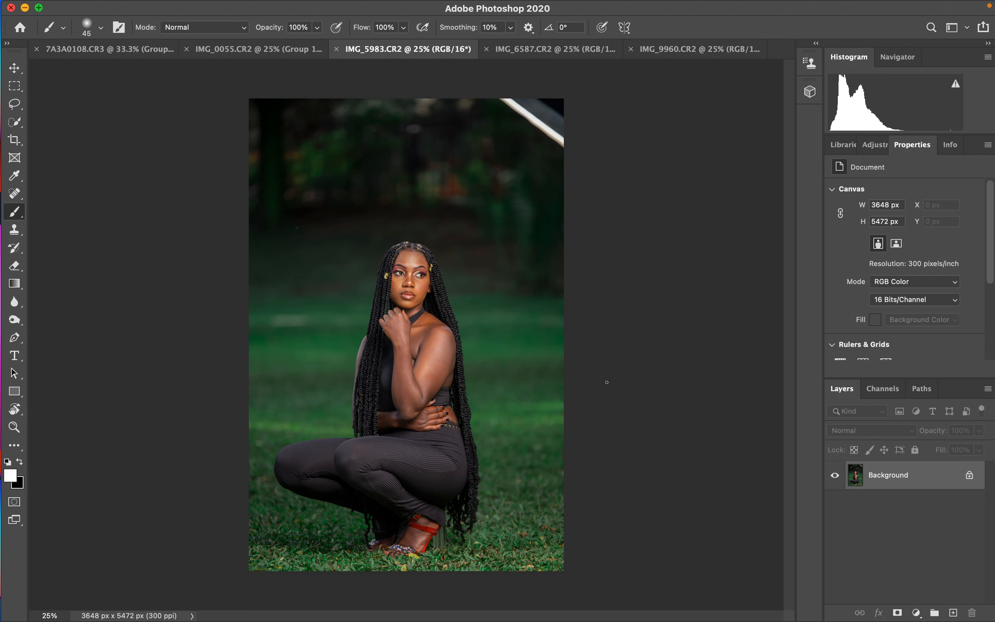
{"action": "left_click", "coordinate": [917, 613]}
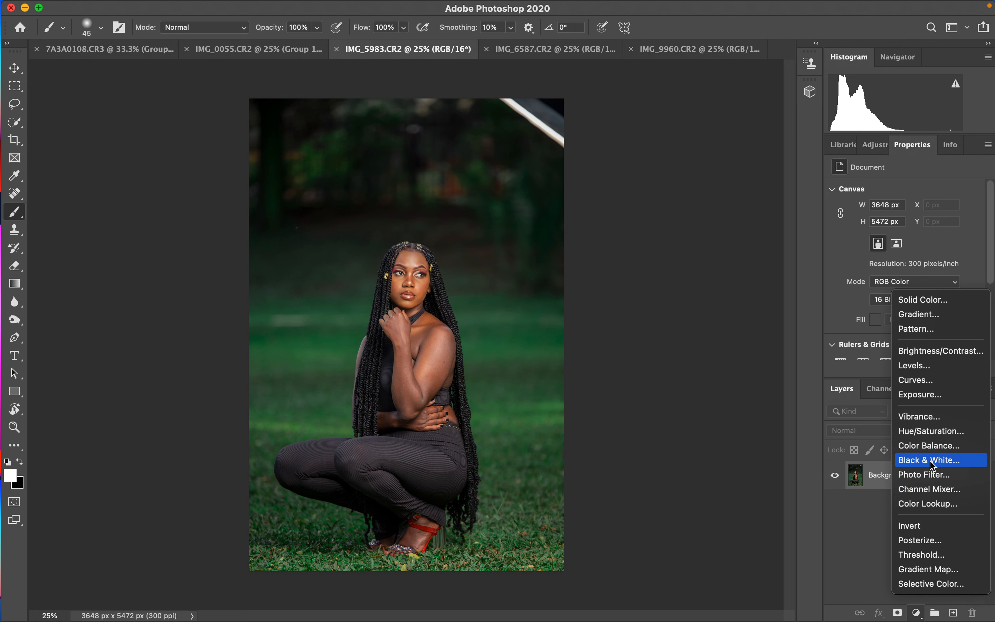
{"action": "left_click", "coordinate": [930, 570]}
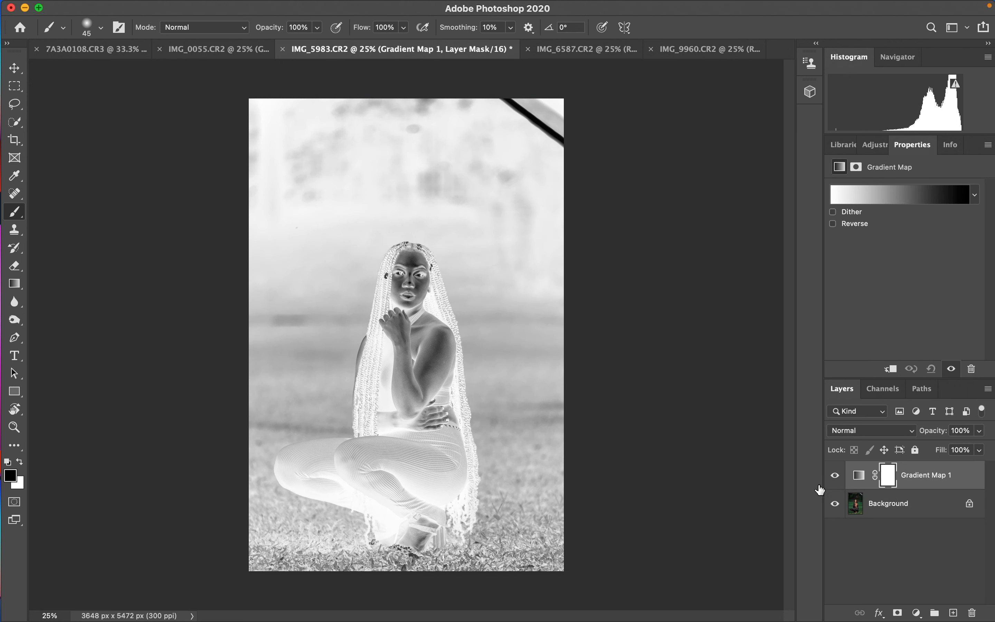
{"action": "left_click", "coordinate": [835, 476]}
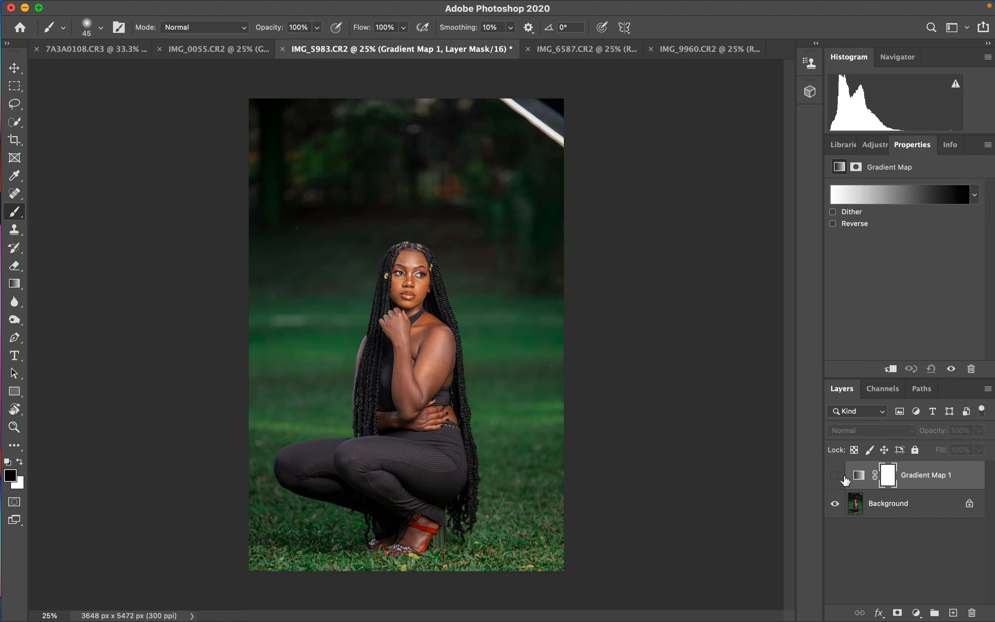
Set the gradient's 0% color stop to the dark brown 65422e, based on a skin shadow sampled near the elbow
{"action": "left_click", "coordinate": [860, 478]}
{"action": "left_click", "coordinate": [874, 200]}
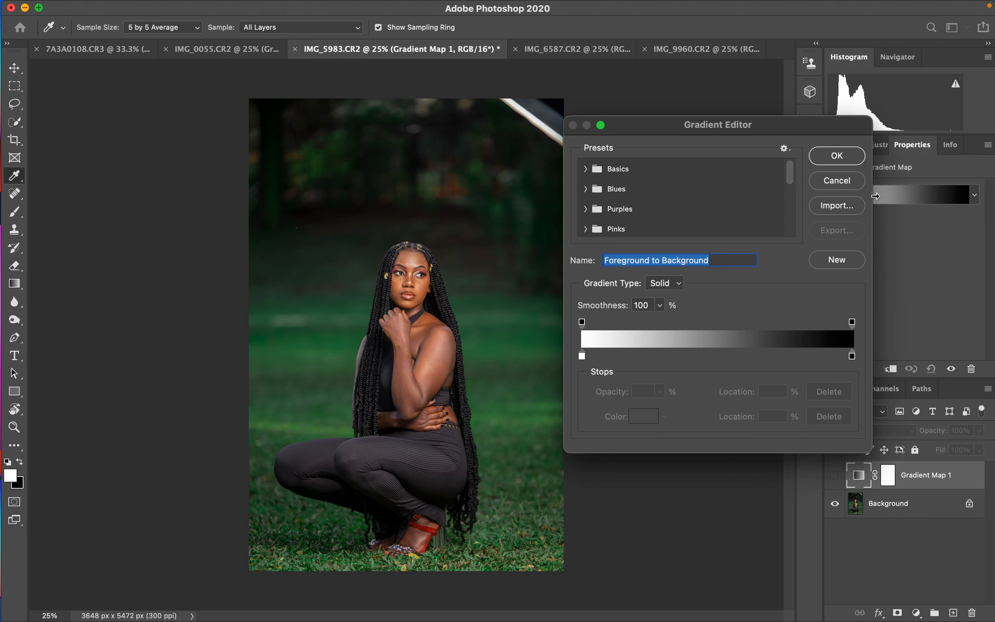
{"action": "left_click", "coordinate": [582, 355]}
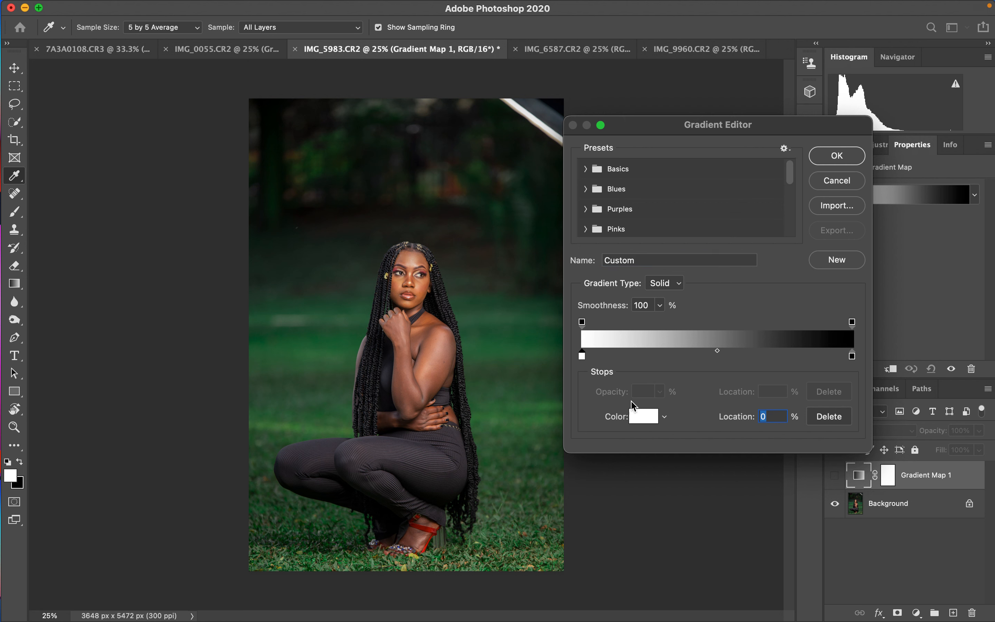
{"action": "left_click", "coordinate": [638, 417]}
{"action": "key", "text": "super+equal"}
{"action": "key", "text": "super+equal"}
{"action": "key", "text": "super+equal"}
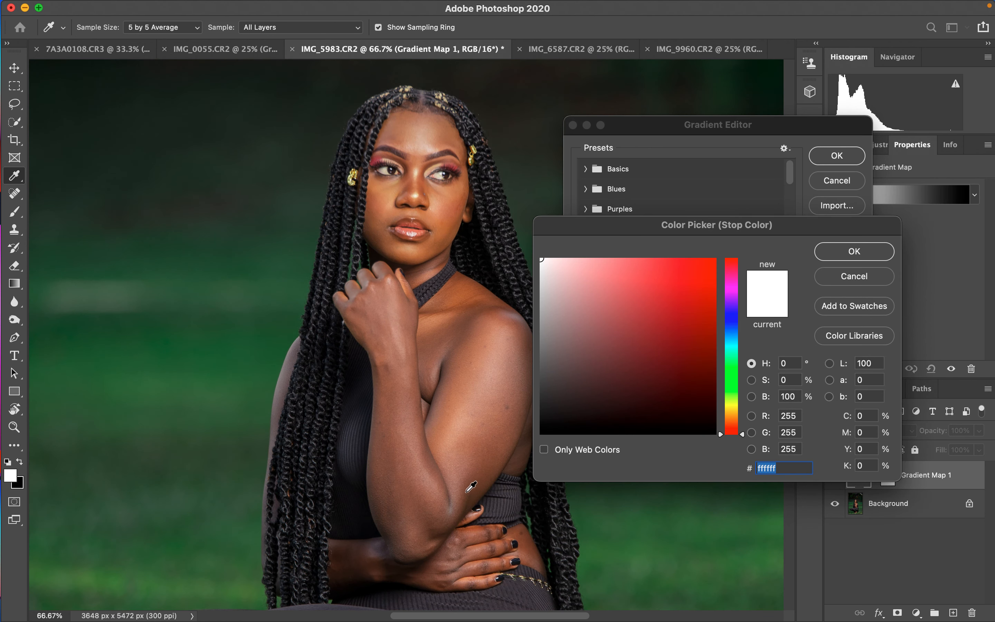
{"action": "left_click", "coordinate": [495, 475]}
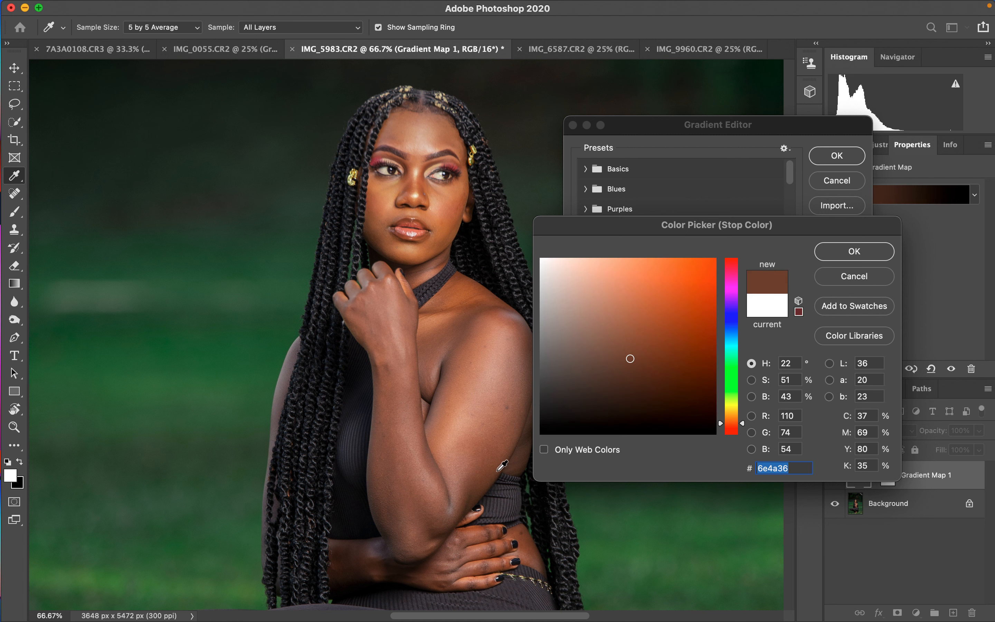
{"action": "left_click", "coordinate": [635, 364]}
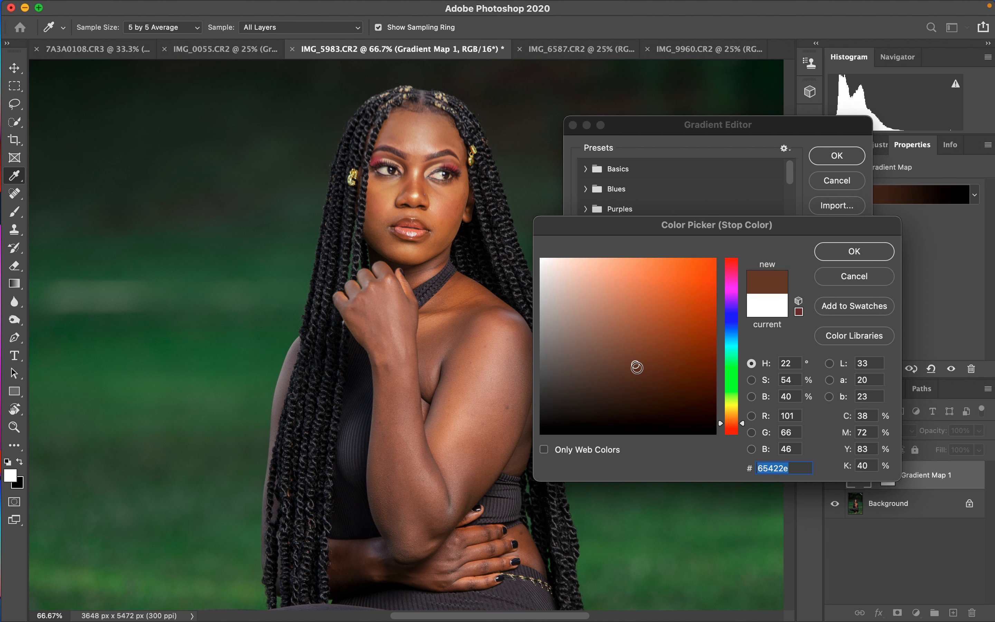
{"action": "left_click", "coordinate": [837, 248]}
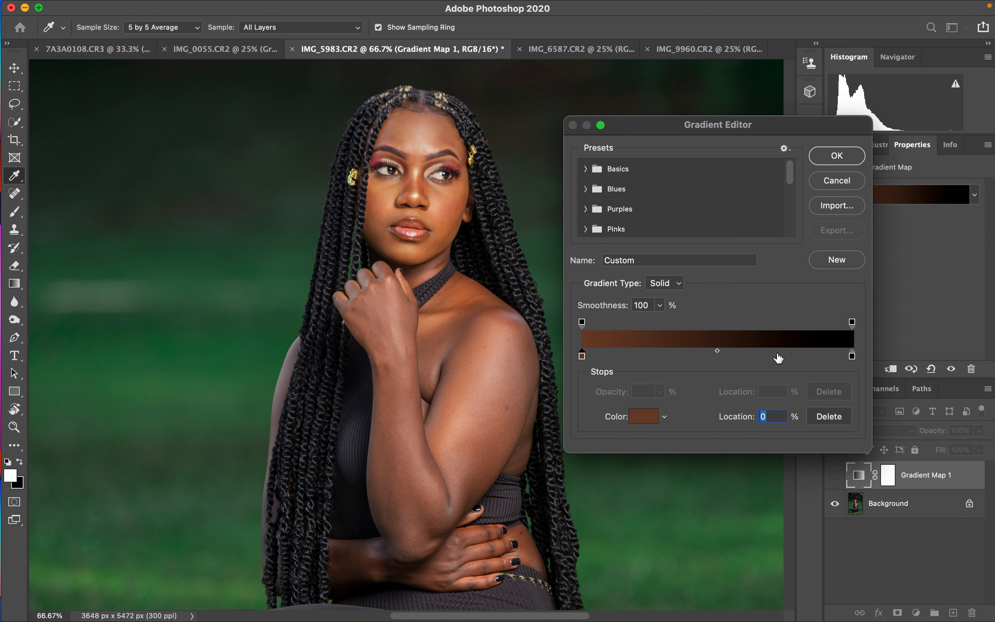
Set the gradient's 100% color stop to a light skin highlight sampled from the nose
{"action": "left_click", "coordinate": [852, 356]}
{"action": "left_click", "coordinate": [420, 196]}
{"action": "left_click", "coordinate": [417, 196]}
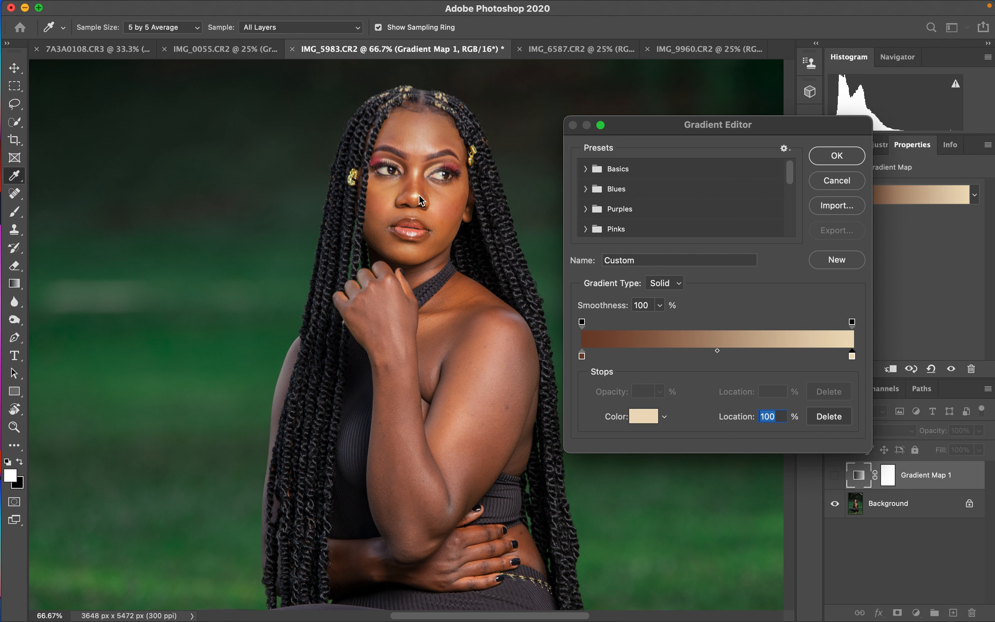
Add a color stop at 50% to the gradient, using an orange-brown skin midtone sampled from the cheek, and accept the gradient
{"action": "left_click", "coordinate": [836, 156]}
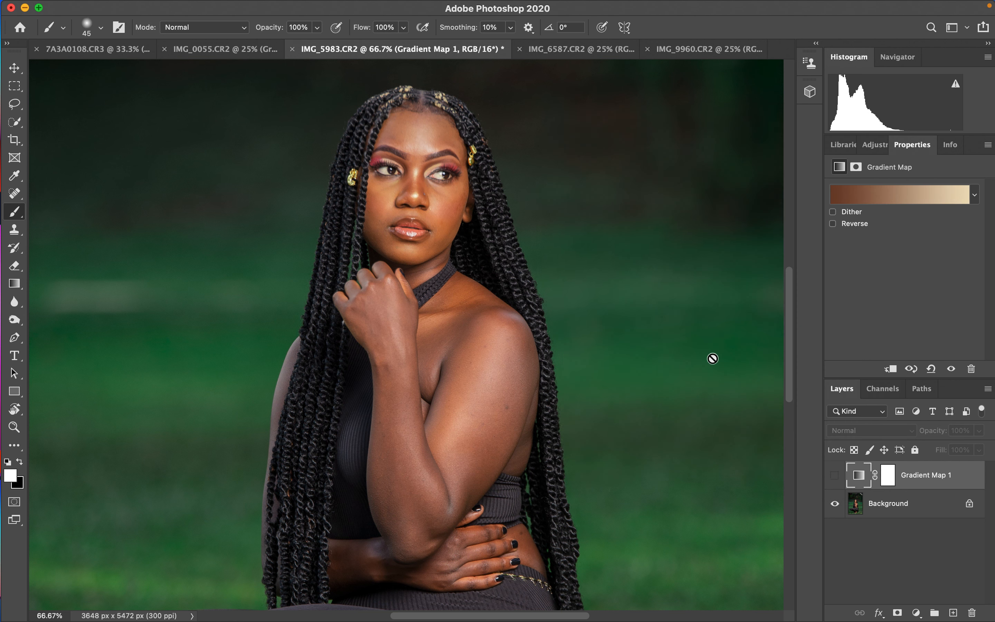
{"action": "left_click", "coordinate": [892, 197]}
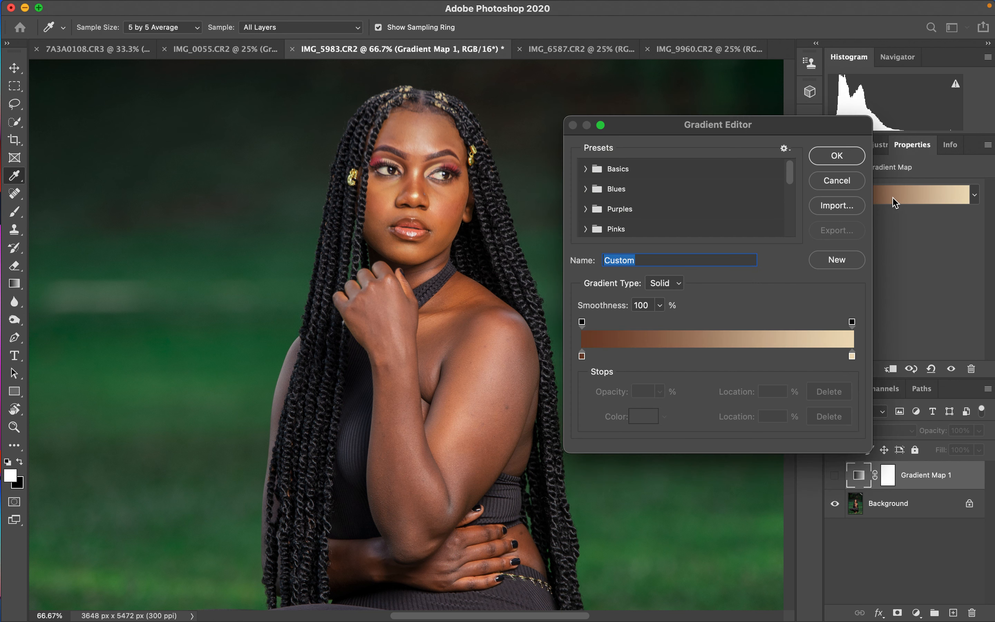
{"action": "left_click", "coordinate": [728, 354]}
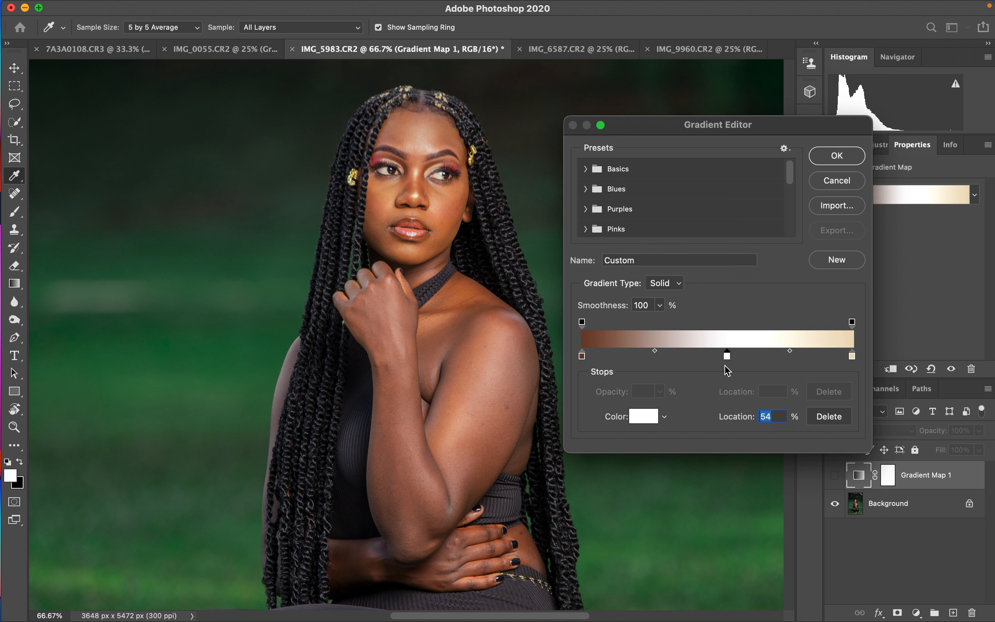
{"action": "type", "text": "50"}
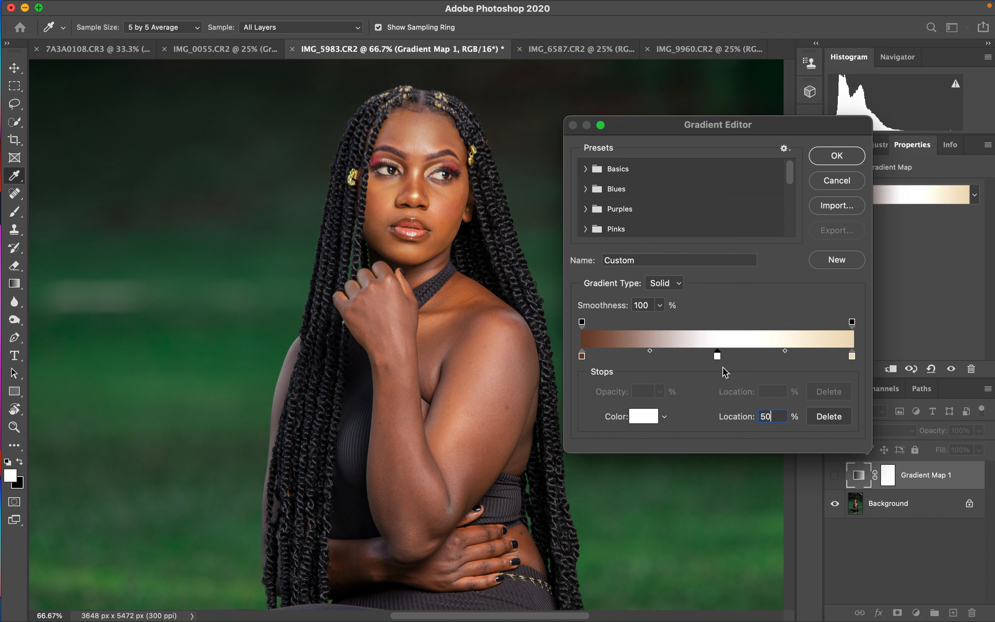
{"action": "left_click", "coordinate": [646, 417]}
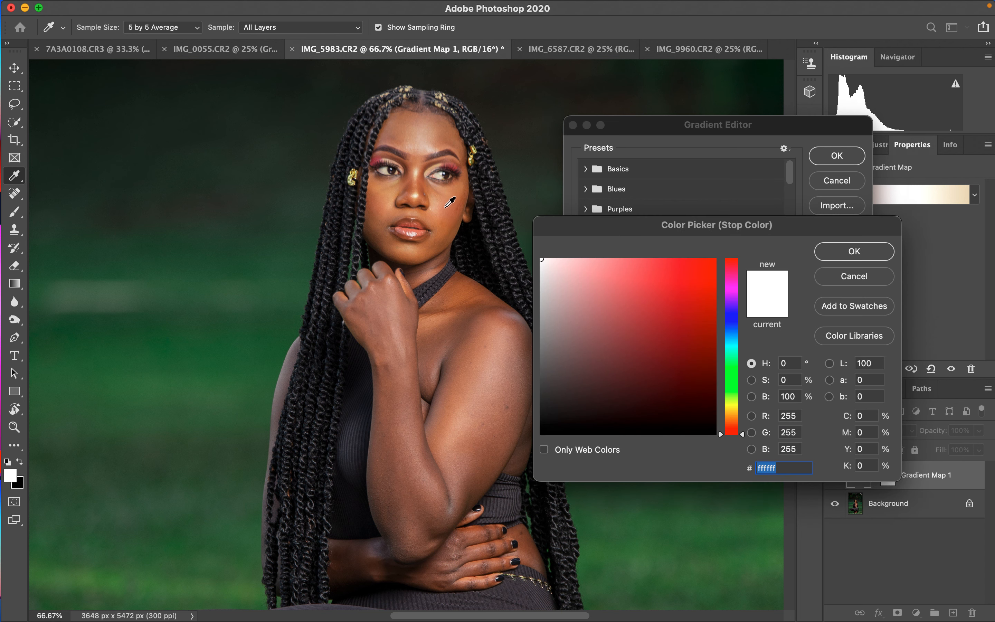
{"action": "left_click", "coordinate": [446, 206]}
{"action": "left_click", "coordinate": [833, 253]}
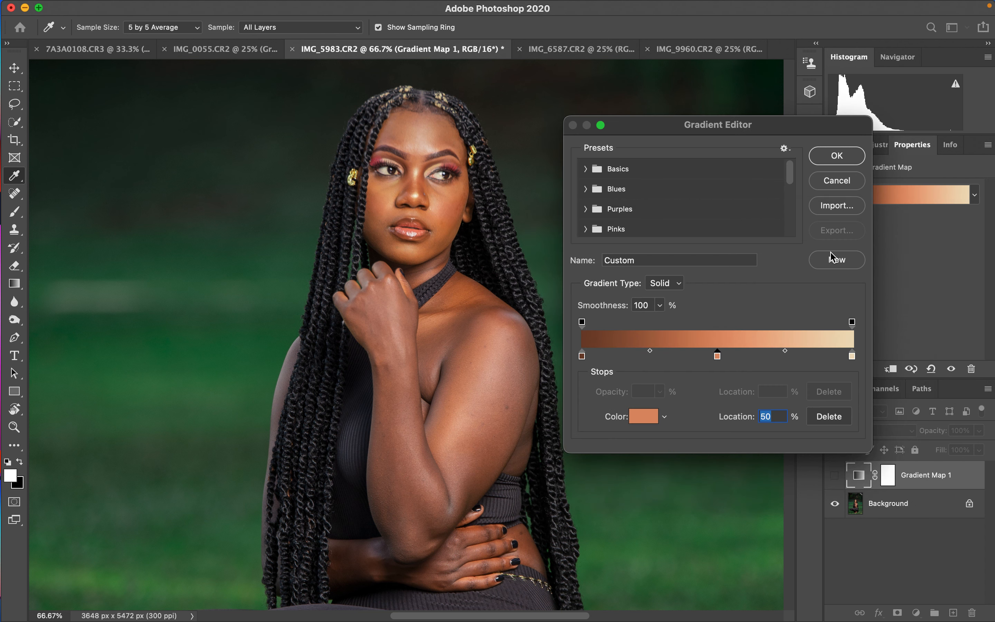
{"action": "left_click", "coordinate": [837, 156]}
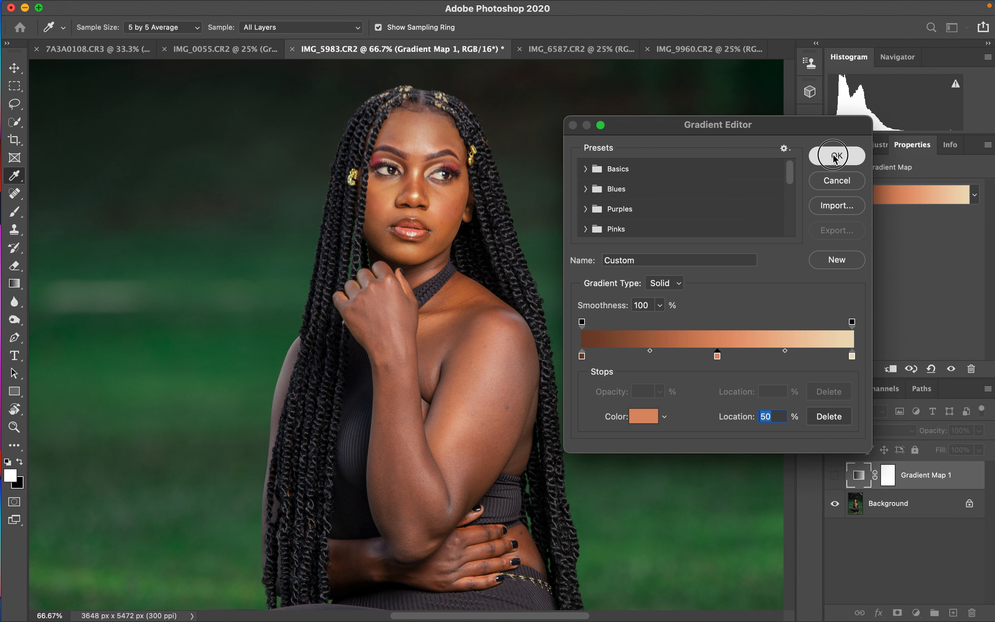
Show Gradient Map 1 with the Color blend mode and invert its layer mask to black
{"action": "left_click", "coordinate": [835, 477]}
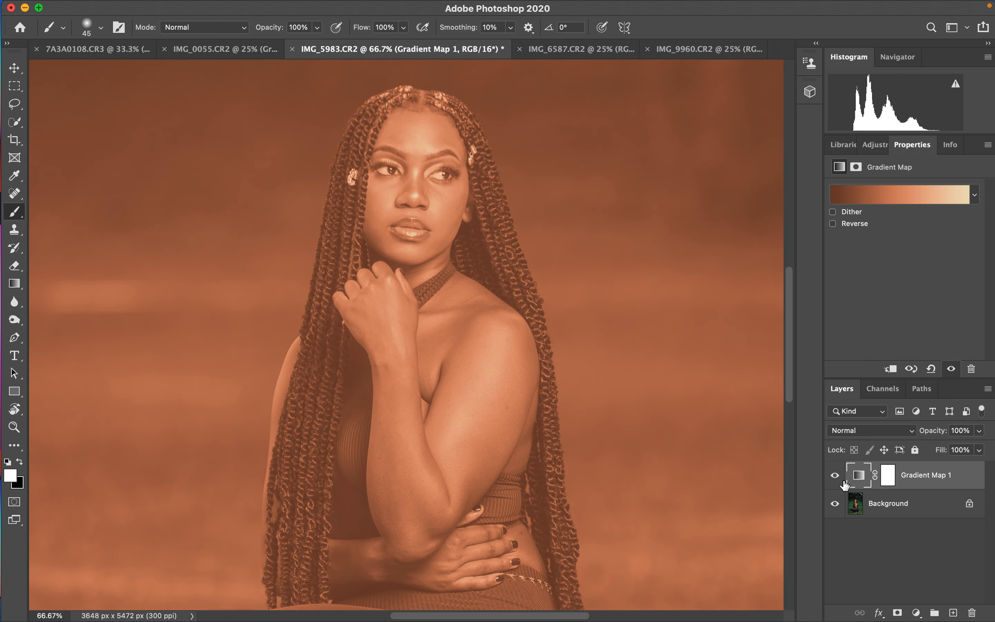
{"action": "left_click", "coordinate": [865, 439]}
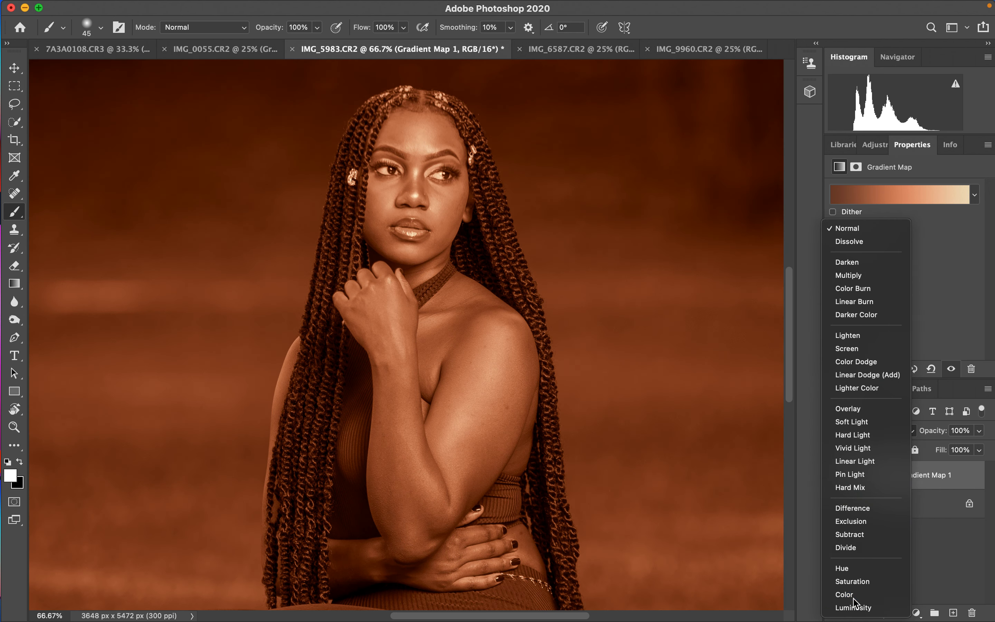
{"action": "left_click", "coordinate": [845, 594]}
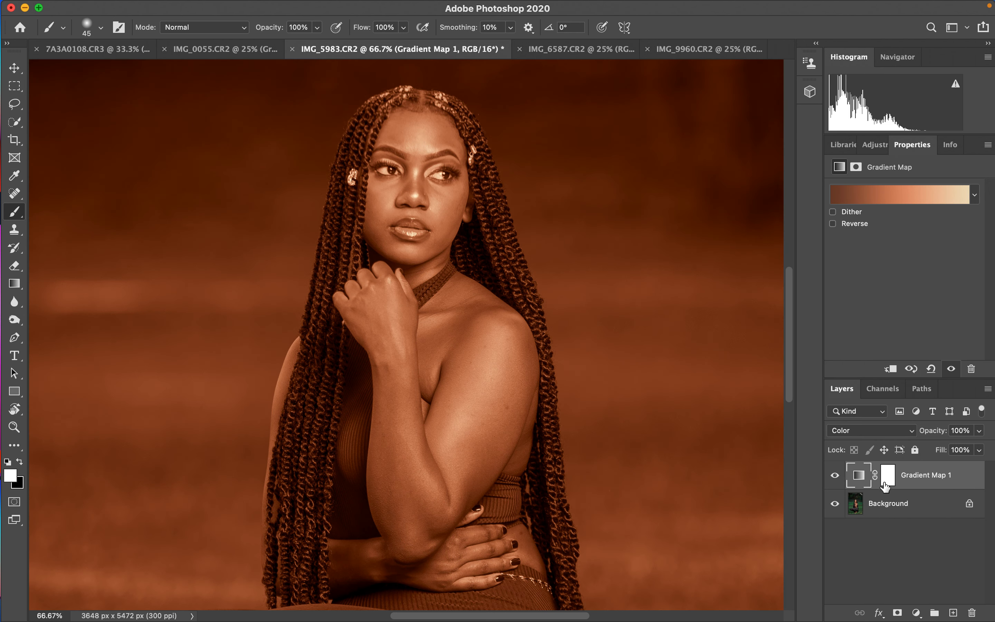
{"action": "left_click", "coordinate": [887, 477]}
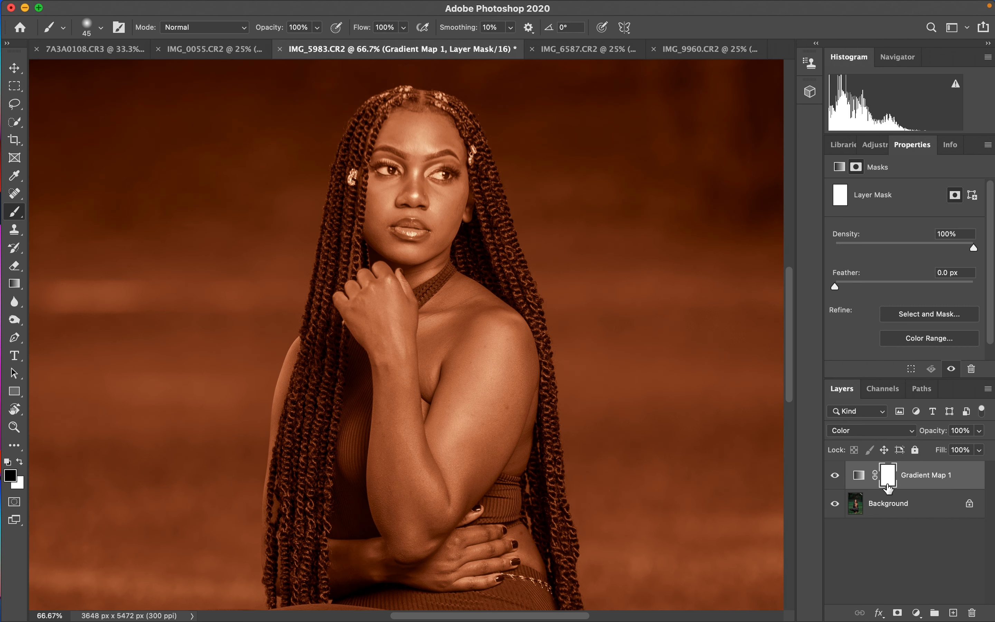
{"action": "key", "text": "super+i"}
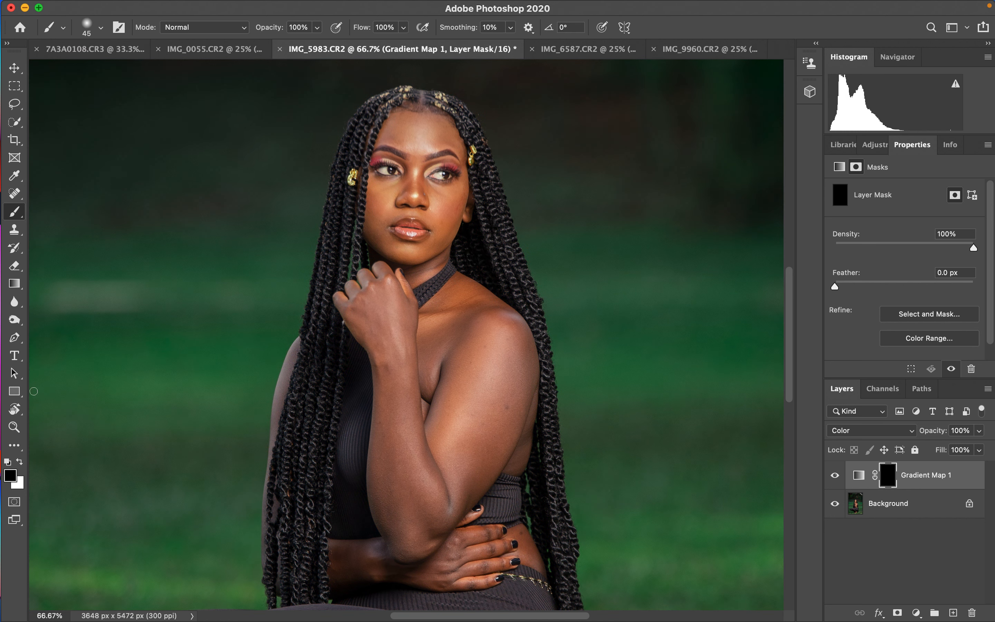
Paint white on the gradient map's mask over the face, shoulder, arms and hands with a 200 px brush
{"action": "key", "text": "x"}
{"action": "key", "text": "bracketright"}
{"action": "key", "text": "bracketright"}
{"action": "key", "text": "bracketright"}
{"action": "key", "text": "bracketright"}
{"action": "key", "text": "bracketright"}
{"action": "key", "text": "bracketright"}
{"action": "key", "text": "bracketright"}
{"action": "key", "text": "bracketright"}
{"action": "key", "text": "bracketright"}
{"action": "key", "text": "bracketright"}
{"action": "mouse_move", "coordinate": [385, 296]}
{"action": "left_mouse_down"}
{"action": "mouse_move", "coordinate": [399, 420]}
{"action": "mouse_move", "coordinate": [400, 411]}
{"action": "mouse_move", "coordinate": [395, 493]}
{"action": "mouse_move", "coordinate": [393, 480]}
{"action": "mouse_move", "coordinate": [408, 526]}
{"action": "mouse_move", "coordinate": [452, 502]}
{"action": "mouse_move", "coordinate": [476, 421]}
{"action": "mouse_move", "coordinate": [454, 453]}
{"action": "mouse_move", "coordinate": [461, 421]}
{"action": "mouse_move", "coordinate": [440, 379]}
{"action": "mouse_move", "coordinate": [448, 341]}
{"action": "mouse_move", "coordinate": [447, 359]}
{"action": "mouse_move", "coordinate": [493, 396]}
{"action": "mouse_move", "coordinate": [495, 420]}
{"action": "mouse_move", "coordinate": [514, 423]}
{"action": "mouse_move", "coordinate": [506, 326]}
{"action": "mouse_move", "coordinate": [504, 453]}
{"action": "mouse_move", "coordinate": [464, 463]}
{"action": "mouse_move", "coordinate": [442, 518]}
{"action": "mouse_move", "coordinate": [336, 567]}
{"action": "mouse_move", "coordinate": [485, 559]}
{"action": "mouse_move", "coordinate": [519, 546]}
{"action": "mouse_move", "coordinate": [461, 543]}
{"action": "left_mouse_up"}
{"action": "mouse_move", "coordinate": [411, 228]}
{"action": "left_mouse_down"}
{"action": "mouse_move", "coordinate": [391, 194]}
{"action": "mouse_move", "coordinate": [405, 162]}
{"action": "mouse_move", "coordinate": [401, 132]}
{"action": "mouse_move", "coordinate": [429, 144]}
{"action": "mouse_move", "coordinate": [456, 197]}
{"action": "mouse_move", "coordinate": [436, 231]}
{"action": "mouse_move", "coordinate": [416, 185]}
{"action": "mouse_move", "coordinate": [411, 276]}
{"action": "left_mouse_up"}
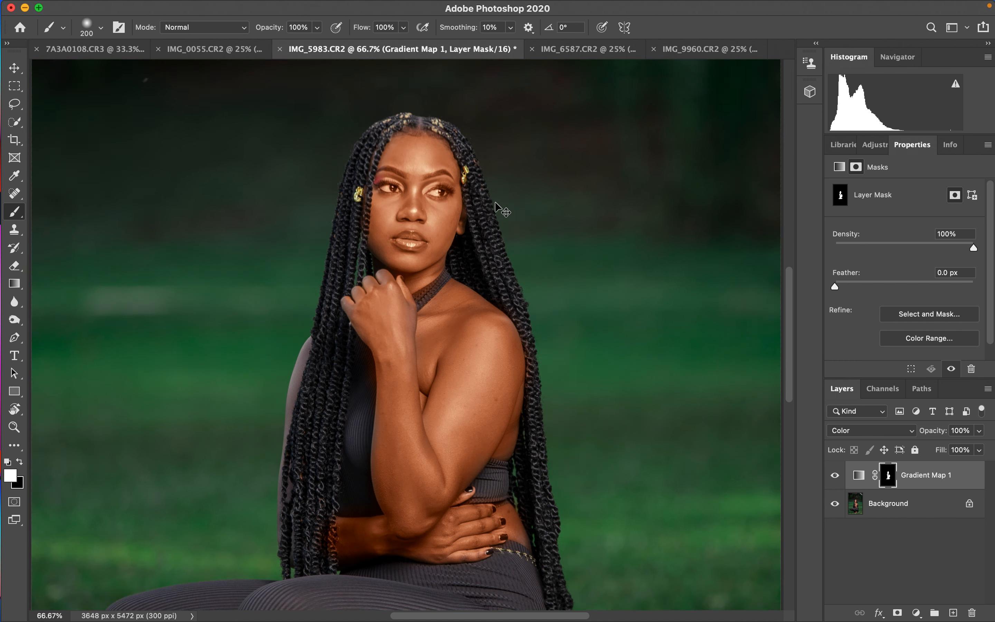
Extend the white mask over the far arm and the foot, and paint black over the spill around the far arm
{"action": "key", "text": "super+minus"}
{"action": "key", "text": "super+minus"}
{"action": "left_click_drag", "start_coordinate": [344, 349], "coordinate": [338, 395]}
{"action": "mouse_move", "coordinate": [420, 594]}
{"action": "left_mouse_down"}
{"action": "mouse_move", "coordinate": [417, 606]}
{"action": "mouse_move", "coordinate": [429, 596]}
{"action": "left_mouse_up"}
{"action": "key", "text": "super+minus"}
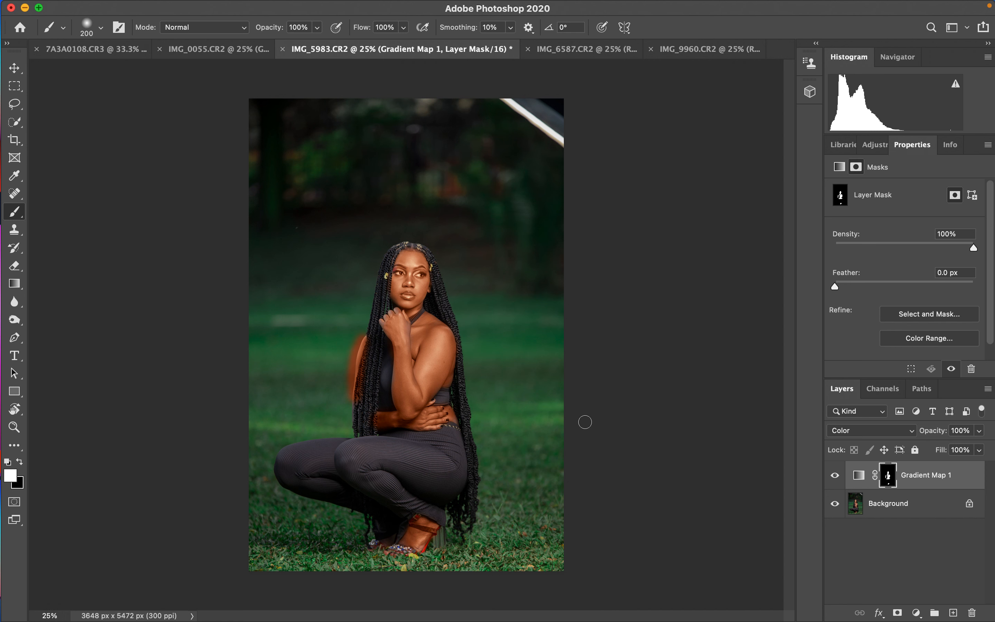
{"action": "key", "text": "x"}
{"action": "mouse_move", "coordinate": [354, 328]}
{"action": "left_mouse_down"}
{"action": "mouse_move", "coordinate": [347, 405]}
{"action": "mouse_move", "coordinate": [349, 389]}
{"action": "mouse_move", "coordinate": [362, 389]}
{"action": "mouse_move", "coordinate": [362, 406]}
{"action": "mouse_move", "coordinate": [385, 346]}
{"action": "left_mouse_up"}
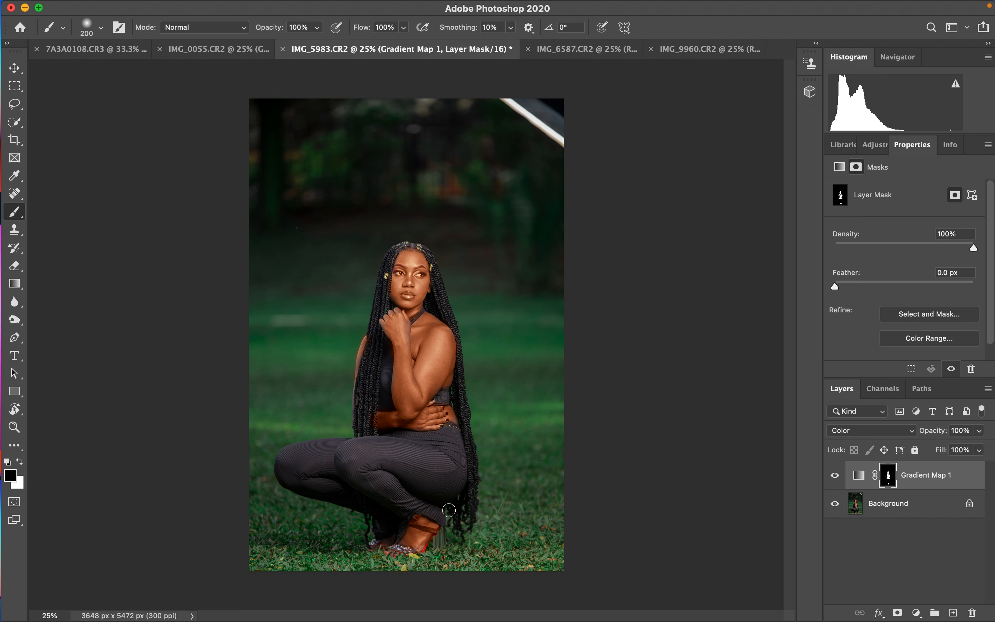
Paint black on the mask over the halter neckband, lips and eyes with a 70 px brush
{"action": "key", "text": "super+equal"}
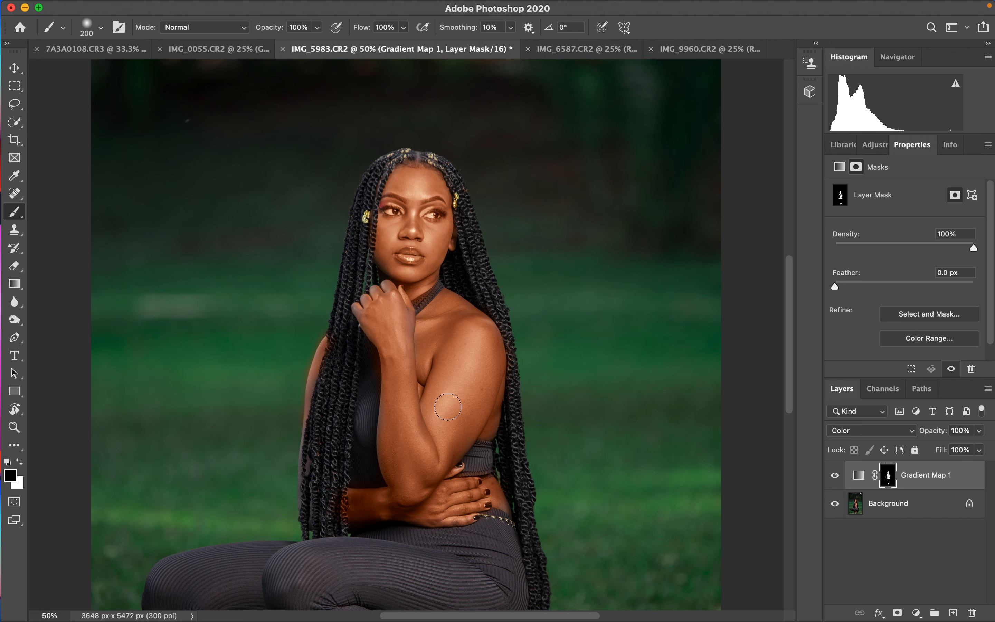
{"action": "key", "text": "bracketleft"}
{"action": "key", "text": "bracketleft"}
{"action": "key", "text": "bracketleft"}
{"action": "key", "text": "bracketleft"}
{"action": "key", "text": "bracketleft"}
{"action": "key", "text": "bracketleft"}
{"action": "left_click_drag", "start_coordinate": [426, 300], "coordinate": [420, 302]}
{"action": "left_click_drag", "start_coordinate": [403, 254], "coordinate": [420, 254]}
{"action": "mouse_move", "coordinate": [402, 202]}
{"action": "left_mouse_down"}
{"action": "mouse_move", "coordinate": [390, 207]}
{"action": "mouse_move", "coordinate": [439, 213]}
{"action": "mouse_move", "coordinate": [428, 214]}
{"action": "left_mouse_up"}
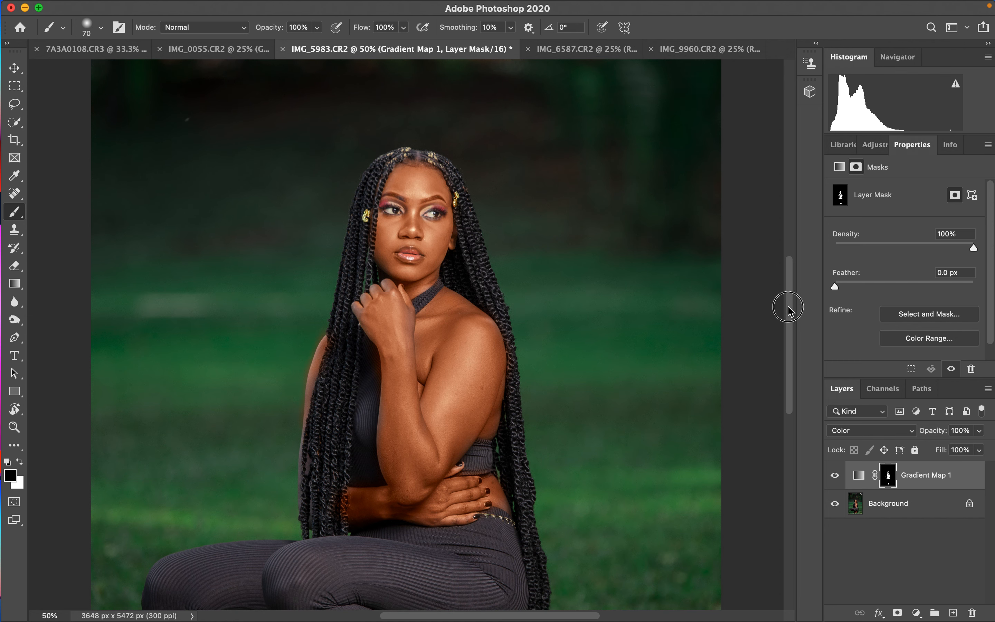
Paint black on the mask over the red sandal straps to restore their original color
{"action": "left_click_drag", "start_coordinate": [788, 309], "coordinate": [788, 404]}
{"action": "mouse_move", "coordinate": [430, 365]}
{"action": "left_mouse_down"}
{"action": "mouse_move", "coordinate": [414, 378]}
{"action": "mouse_move", "coordinate": [463, 396]}
{"action": "mouse_move", "coordinate": [436, 433]}
{"action": "mouse_move", "coordinate": [398, 430]}
{"action": "left_mouse_up"}
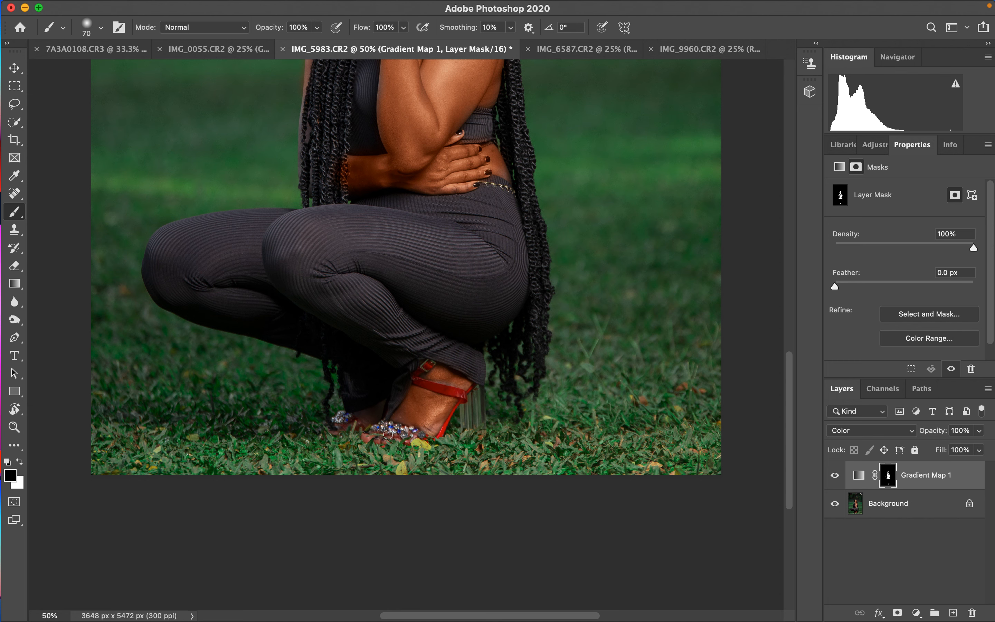
{"action": "key", "text": "super+minus"}
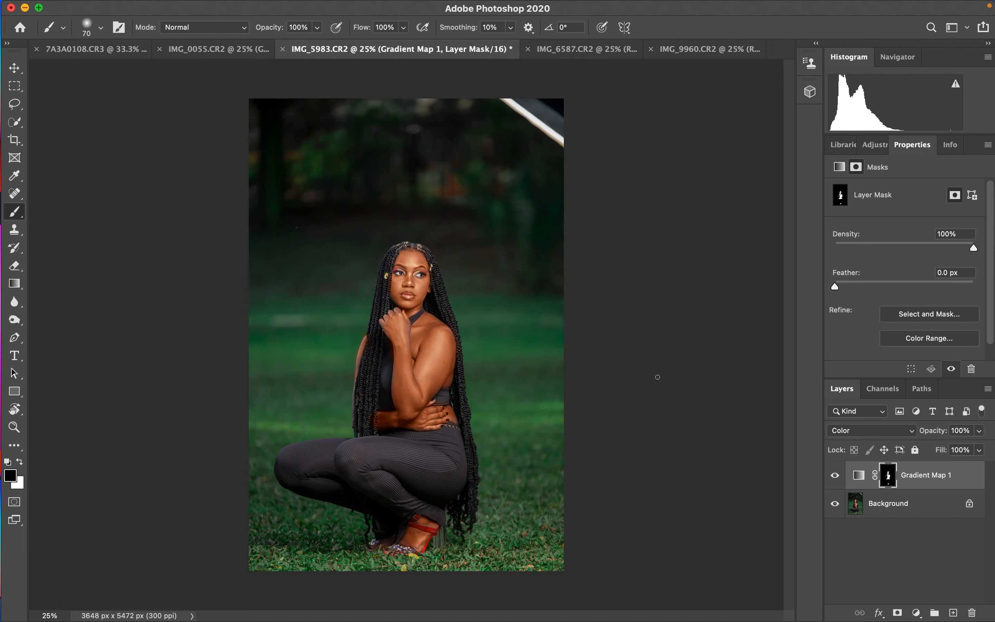
Copy Group 1 from IMG_0055.CR2 into IMG_5983.CR2 above Gradient Map 1
{"action": "mouse_move", "coordinate": [933, 432]}
{"action": "left_mouse_down"}
{"action": "mouse_move", "coordinate": [905, 434]}
{"action": "mouse_move", "coordinate": [933, 436]}
{"action": "left_mouse_up"}
{"action": "left_click", "coordinate": [231, 49]}
{"action": "left_click_drag", "start_coordinate": [898, 474], "coordinate": [444, 213]}
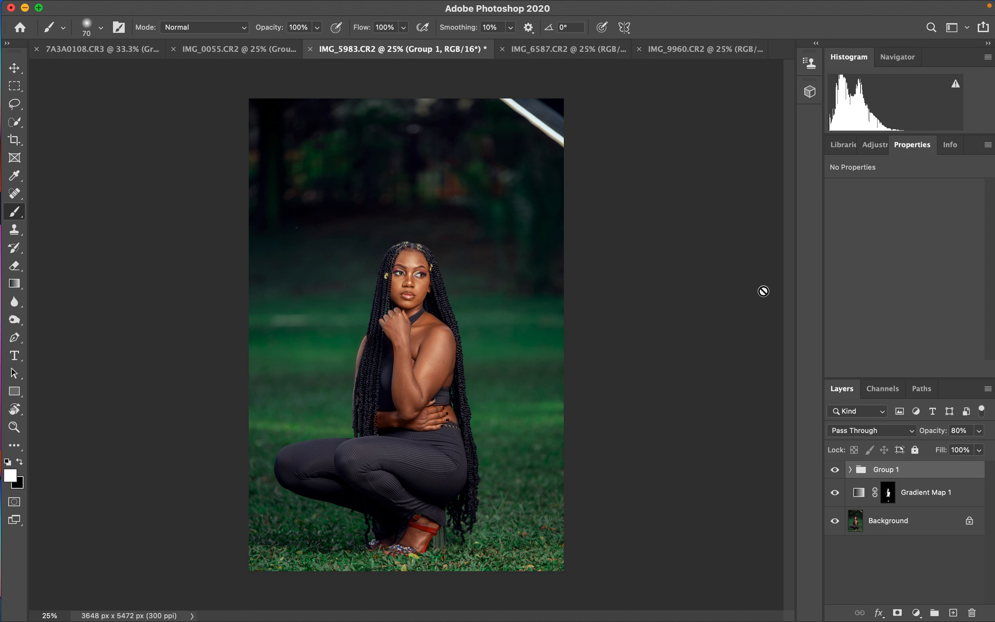
Toggle the visibility of Group 1 to compare the portrait with and without the grade
{"action": "left_click", "coordinate": [836, 470]}
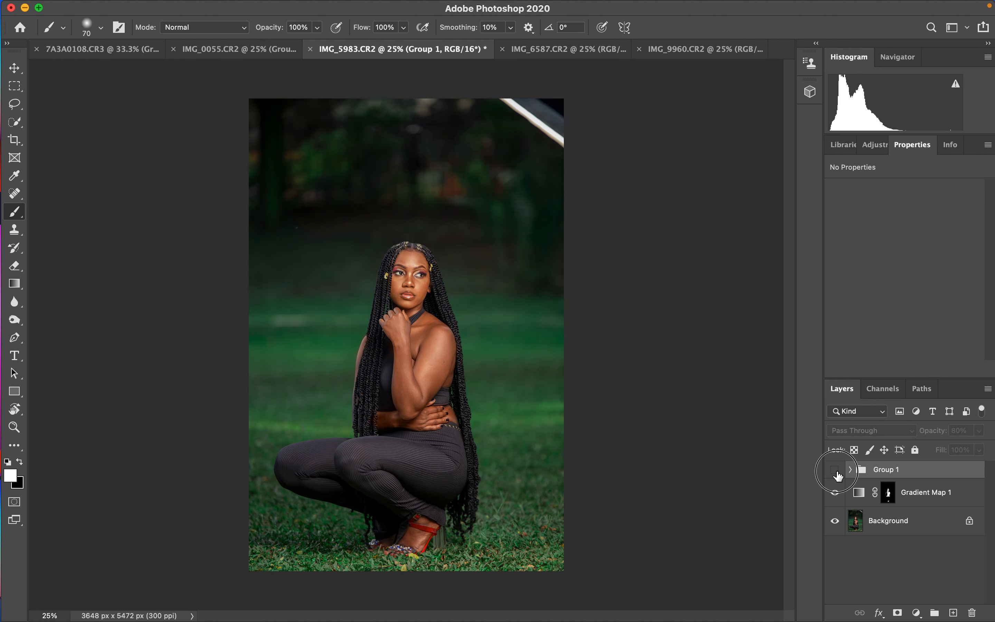
{"action": "left_click", "coordinate": [836, 470]}
{"action": "left_click", "coordinate": [836, 470]}
{"action": "left_click", "coordinate": [837, 470]}
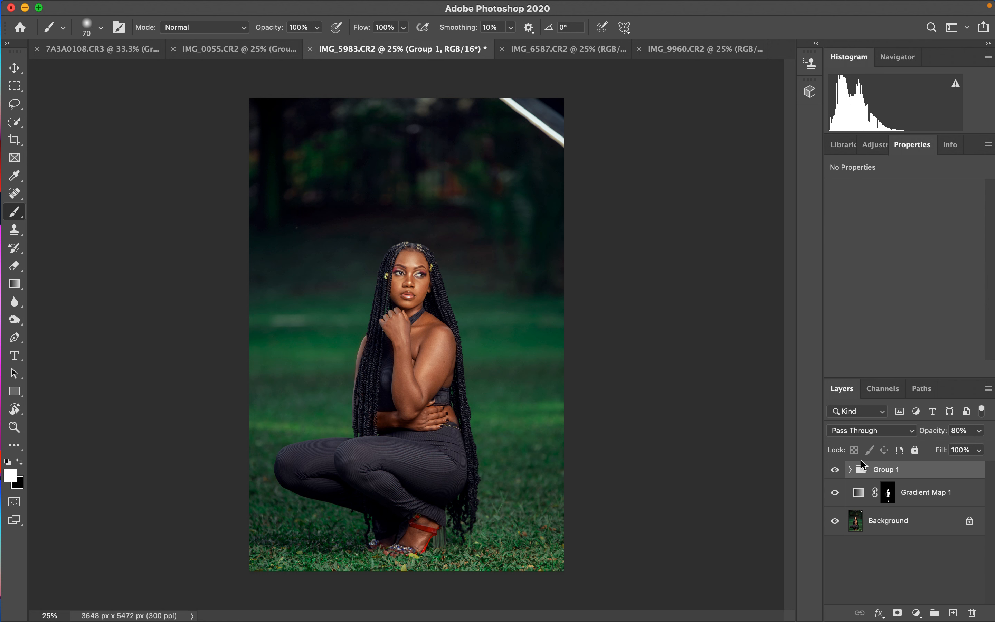
Compare the graded and ungraded portraits across the five open documents
{"action": "left_click", "coordinate": [566, 56]}
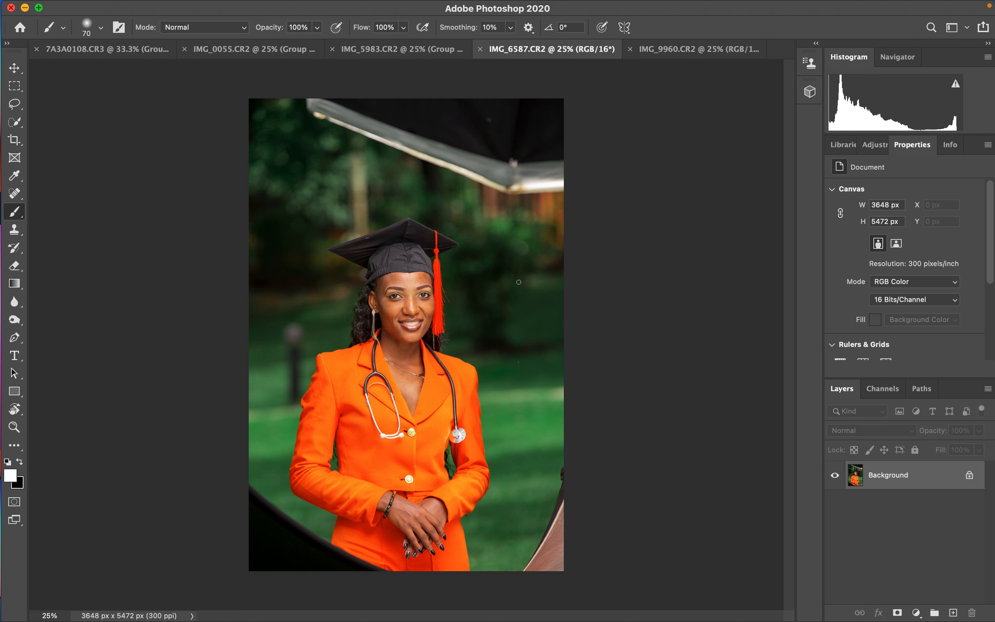
{"action": "left_click", "coordinate": [692, 54]}
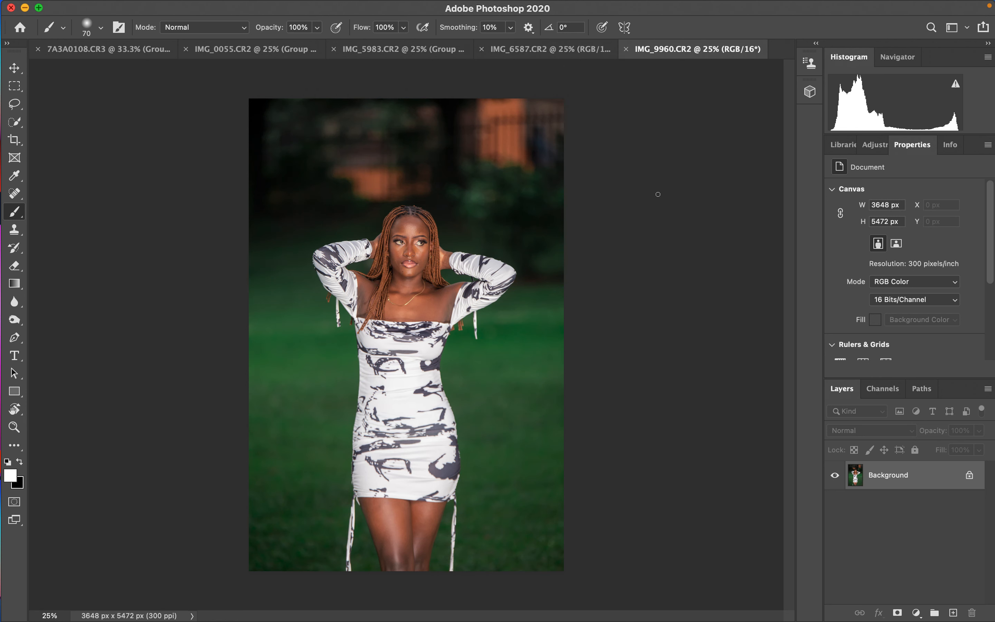
{"action": "left_click", "coordinate": [547, 56]}
{"action": "left_click", "coordinate": [416, 51]}
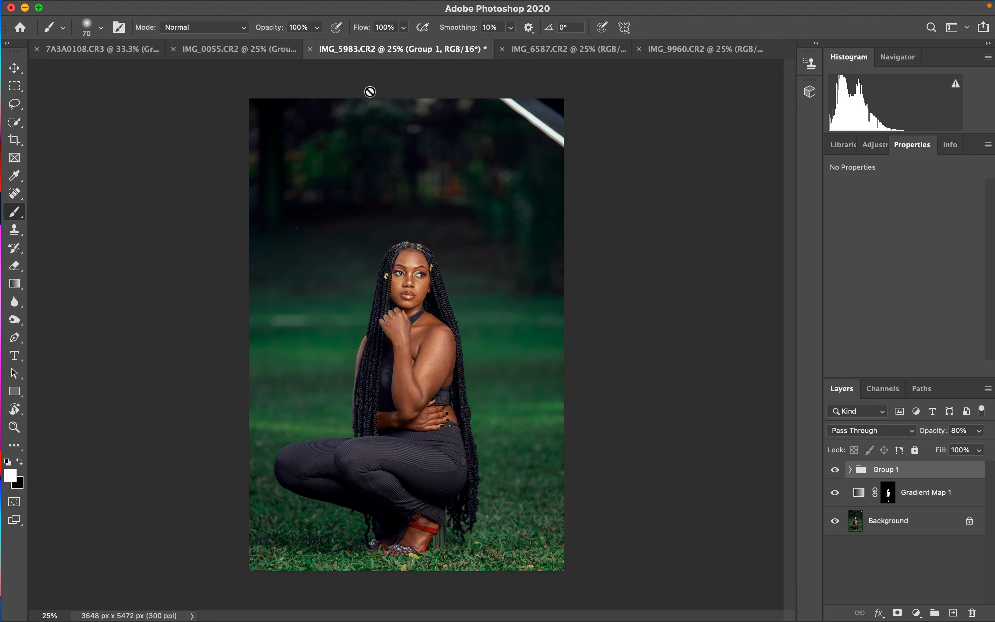
{"action": "left_click", "coordinate": [250, 55]}
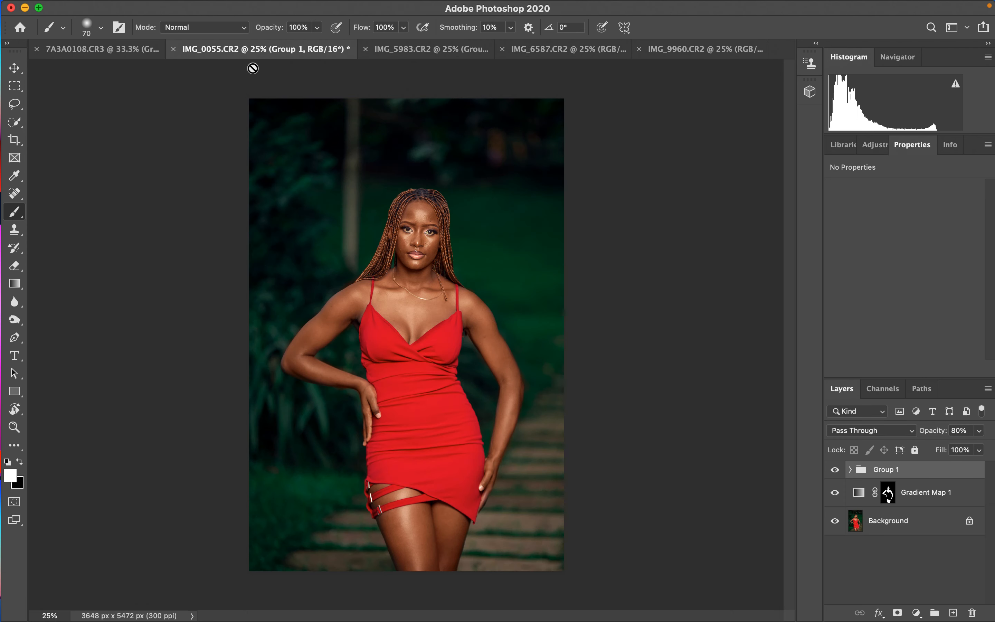
{"action": "left_click", "coordinate": [121, 55]}
{"action": "left_click", "coordinate": [345, 53]}
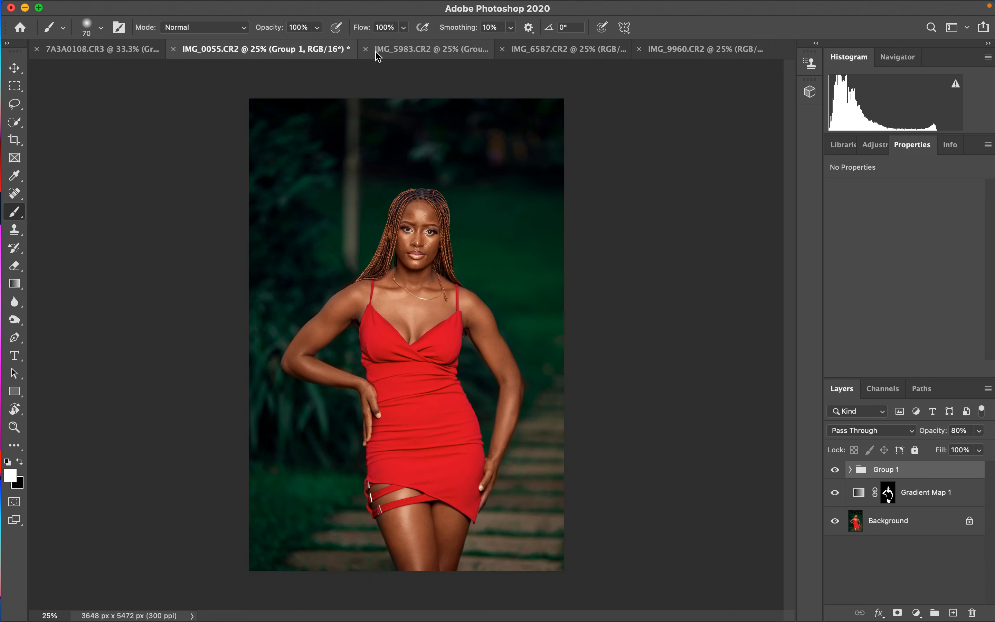
{"action": "left_click", "coordinate": [417, 51]}
{"action": "left_click", "coordinate": [537, 54]}
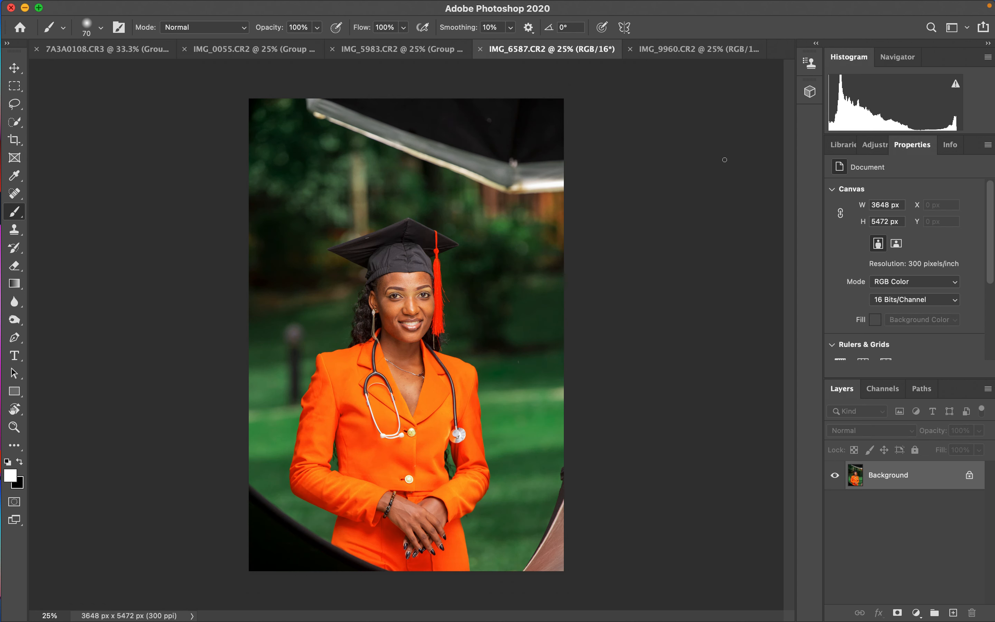
{"action": "left_click", "coordinate": [693, 51]}
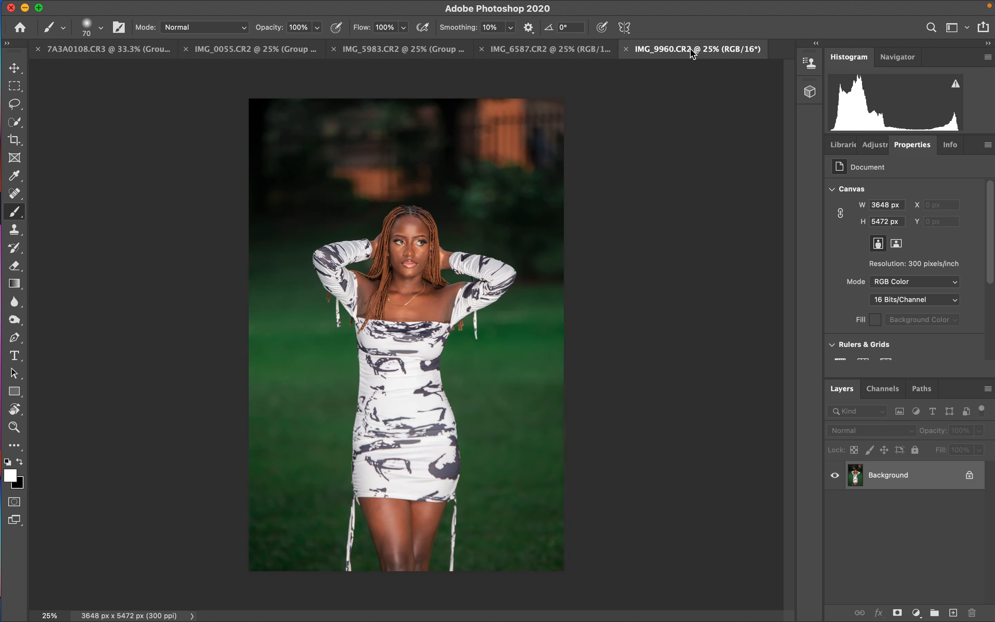
{"action": "left_click", "coordinate": [553, 52]}
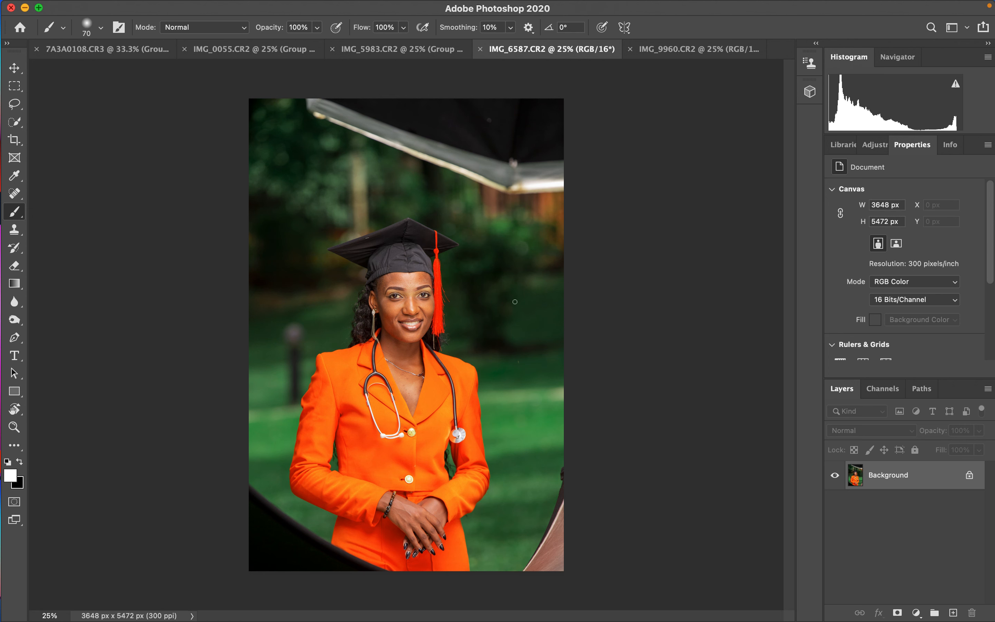
Add a Hue/Saturation adjustment layer above Group 1 in 7A3A0108.CR3
{"action": "left_click", "coordinate": [132, 52]}
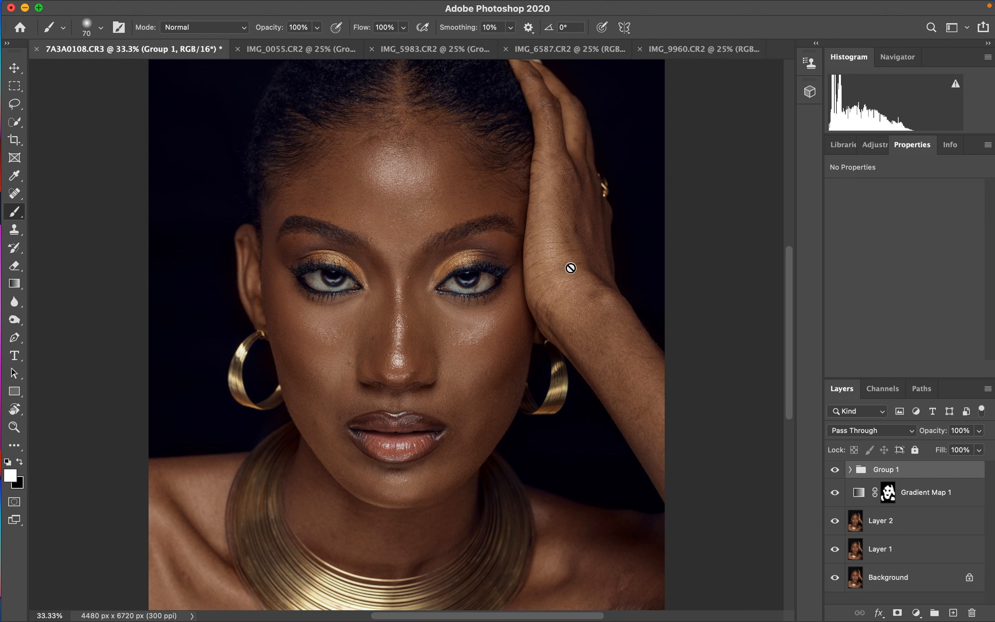
{"action": "left_click", "coordinate": [916, 613]}
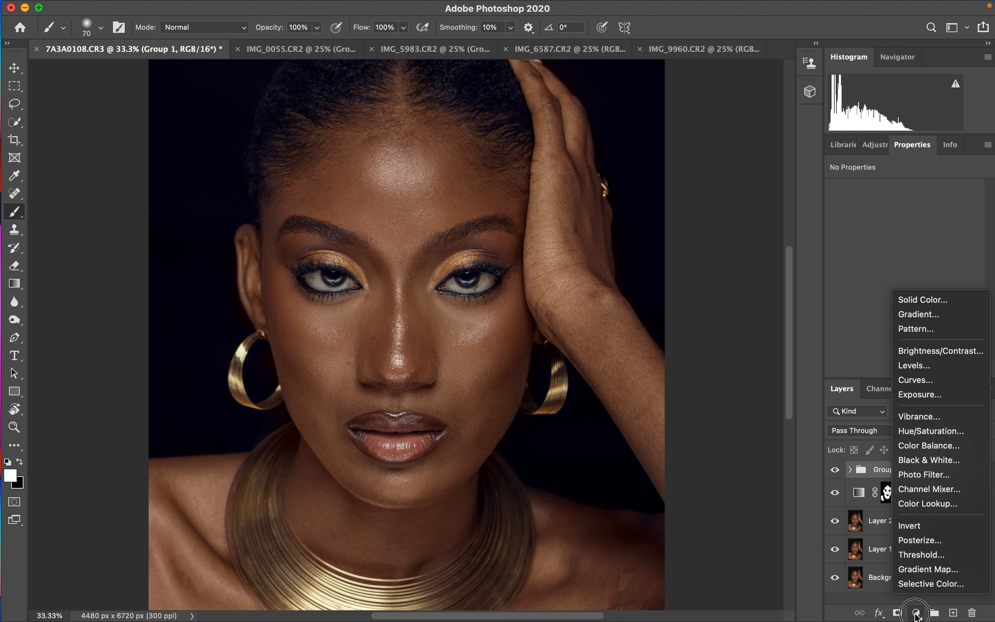
{"action": "left_click", "coordinate": [927, 432]}
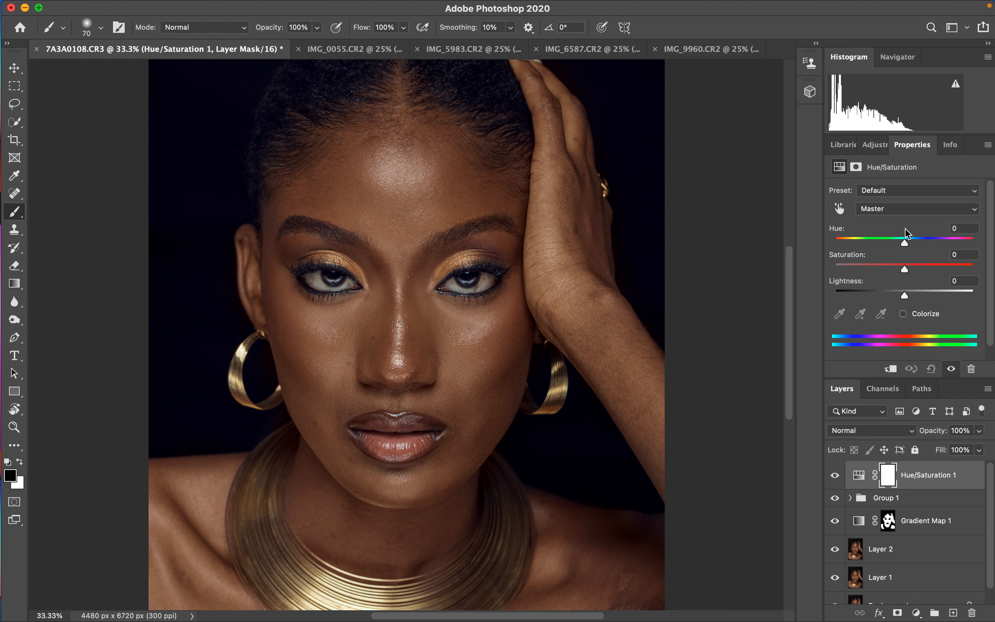
{"action": "left_click", "coordinate": [908, 209]}
{"action": "left_click", "coordinate": [904, 223]}
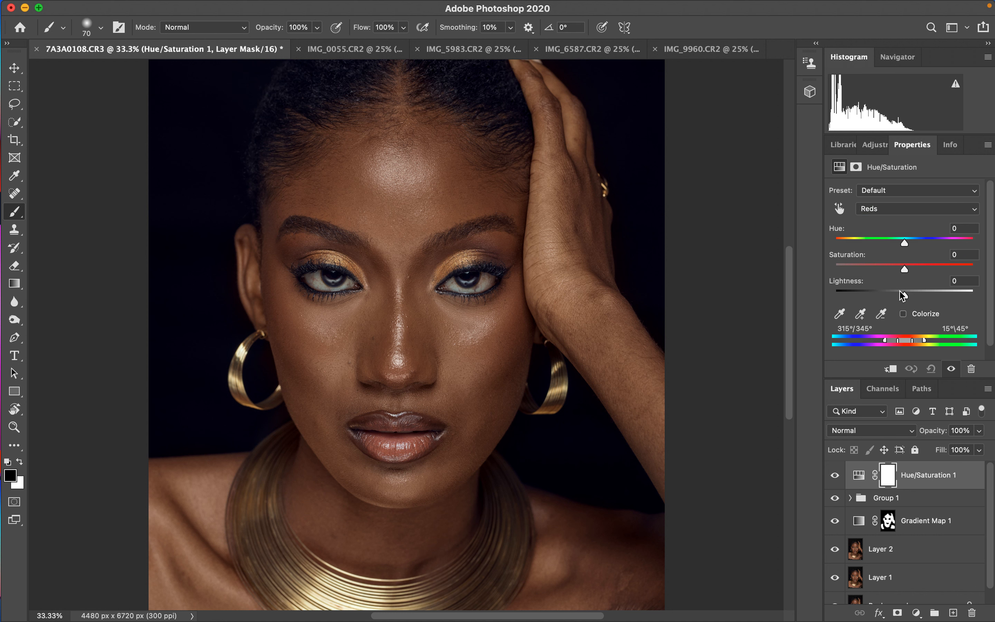
{"action": "left_click", "coordinate": [900, 211]}
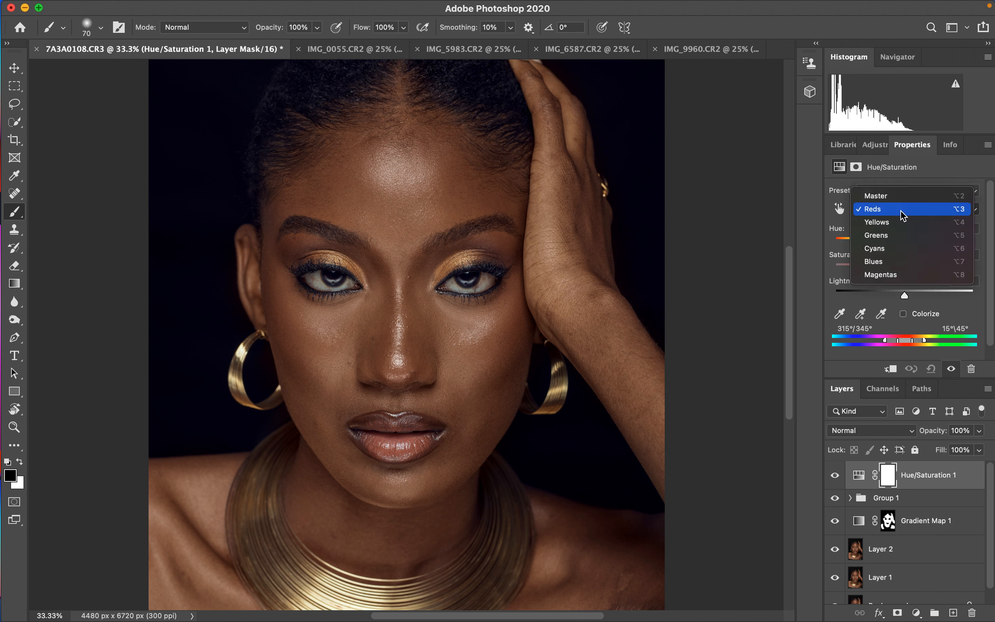
{"action": "left_click", "coordinate": [903, 210]}
{"action": "left_click_drag", "start_coordinate": [905, 295], "coordinate": [880, 296]}
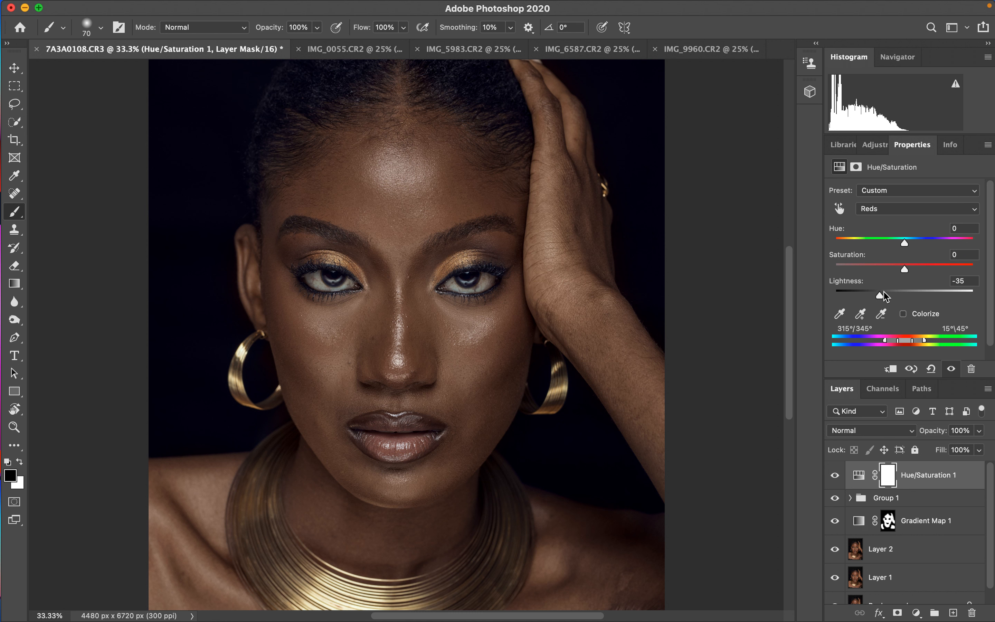
{"action": "double_click", "coordinate": [853, 283]}
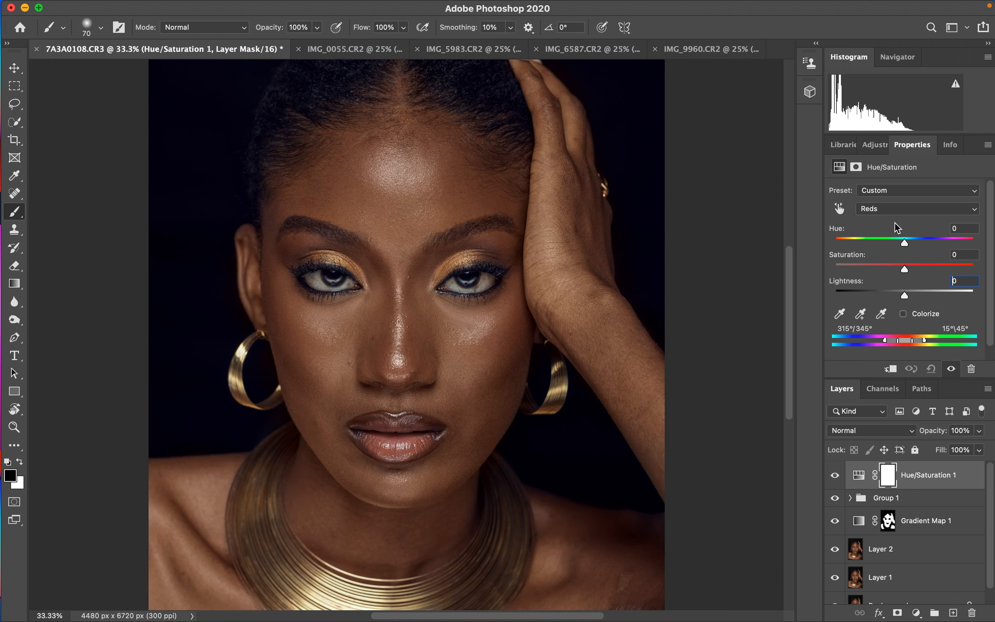
{"action": "left_click", "coordinate": [891, 213]}
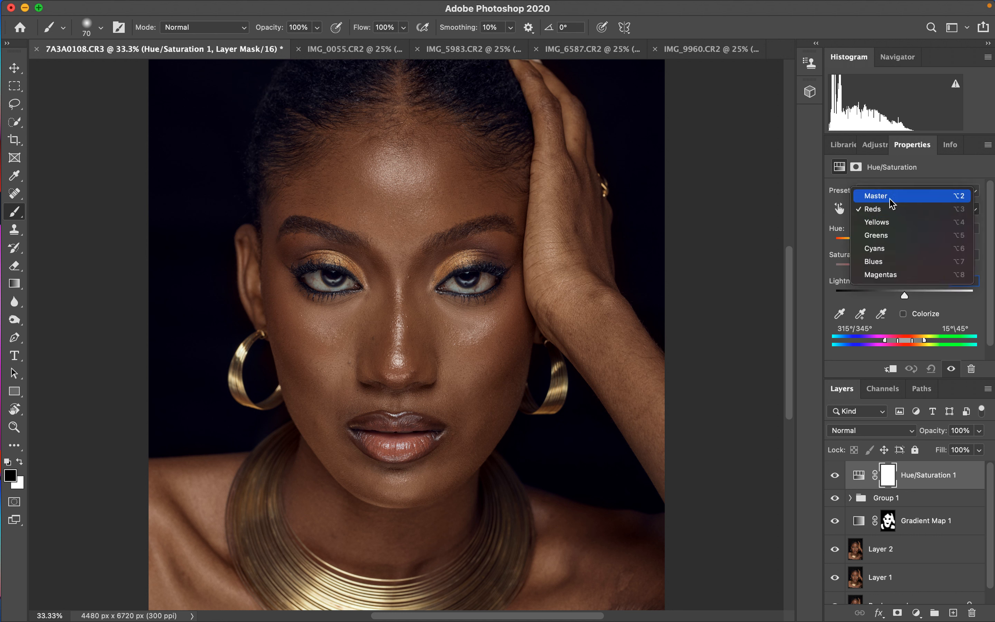
{"action": "left_click", "coordinate": [892, 197]}
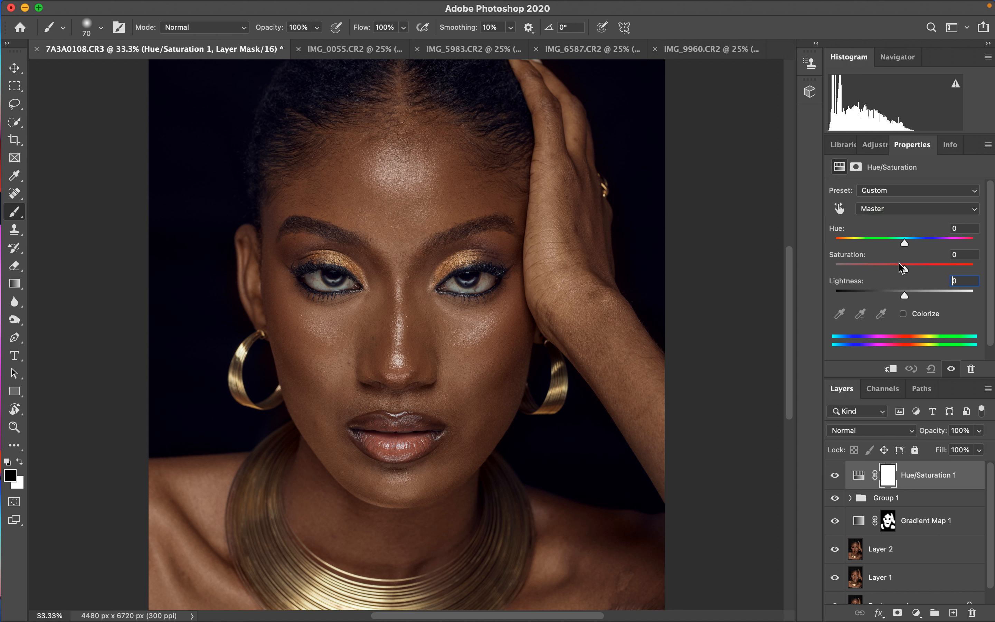
Set the Master saturation of Hue/Saturation 1 to -75 and invert its mask to black
{"action": "left_click_drag", "start_coordinate": [904, 270], "coordinate": [857, 270]}
{"action": "left_click_drag", "start_coordinate": [856, 272], "coordinate": [852, 271]}
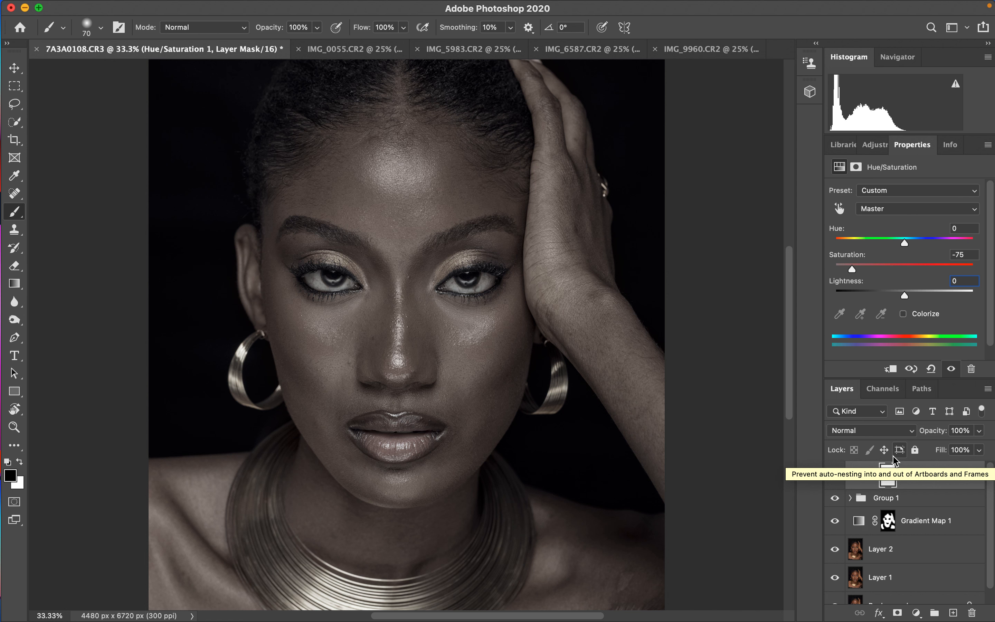
{"action": "key", "text": "super+i"}
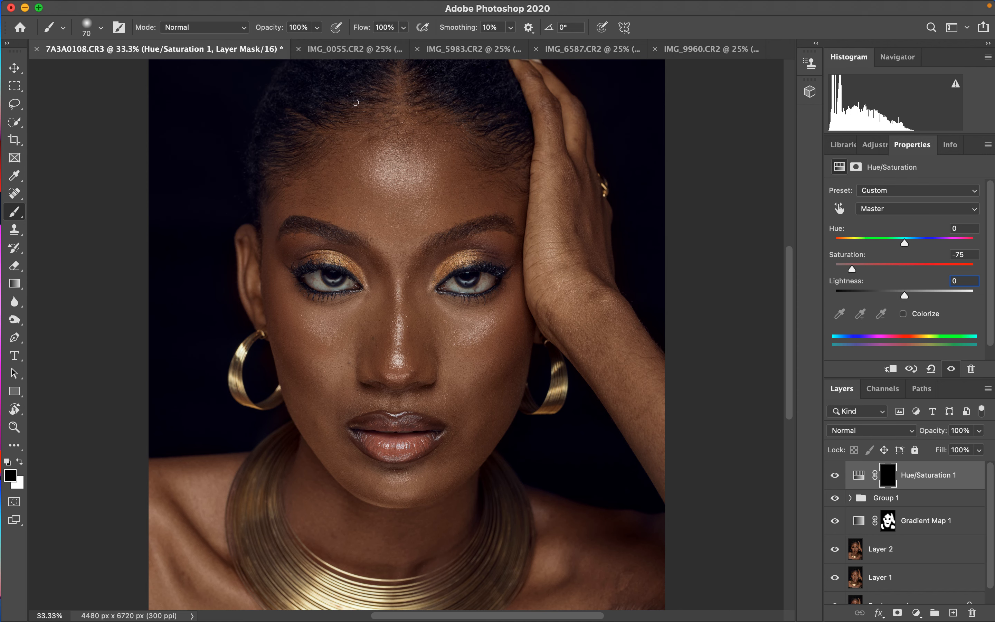
Paint white on the Hue/Saturation 1 mask over the white of the eye on the image's left side
{"action": "left_click", "coordinate": [21, 461]}
{"action": "key", "text": "super+equal"}
{"action": "key", "text": "super+equal"}
{"action": "key", "text": "super+equal"}
{"action": "key", "text": "super+equal"}
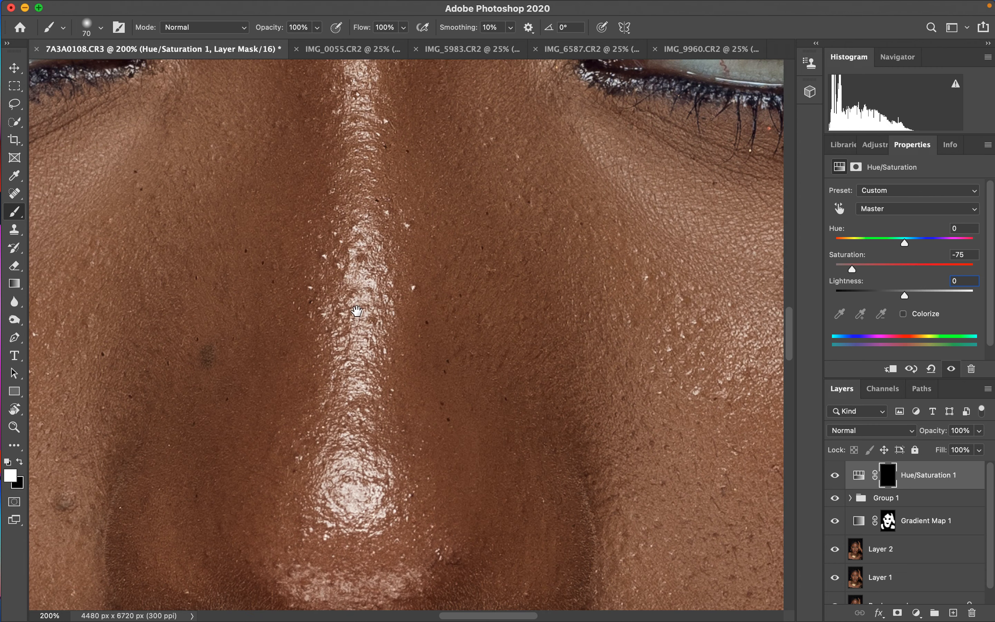
{"action": "mouse_move", "coordinate": [349, 283]}
{"action": "left_mouse_down"}
{"action": "mouse_move", "coordinate": [483, 376]}
{"action": "mouse_move", "coordinate": [553, 406]}
{"action": "mouse_move", "coordinate": [585, 429]}
{"action": "mouse_move", "coordinate": [601, 462]}
{"action": "left_mouse_up"}
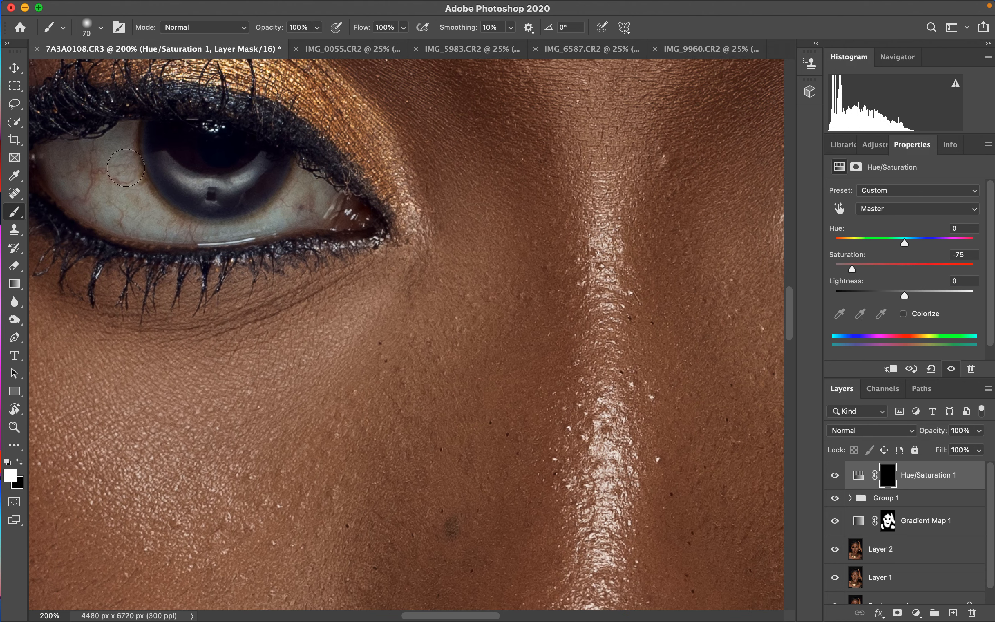
{"action": "mouse_move", "coordinate": [86, 161]}
{"action": "left_mouse_down"}
{"action": "mouse_move", "coordinate": [129, 198]}
{"action": "mouse_move", "coordinate": [128, 165]}
{"action": "mouse_move", "coordinate": [143, 211]}
{"action": "mouse_move", "coordinate": [208, 218]}
{"action": "mouse_move", "coordinate": [273, 198]}
{"action": "mouse_move", "coordinate": [294, 180]}
{"action": "mouse_move", "coordinate": [302, 196]}
{"action": "mouse_move", "coordinate": [179, 222]}
{"action": "mouse_move", "coordinate": [117, 199]}
{"action": "mouse_move", "coordinate": [99, 154]}
{"action": "mouse_move", "coordinate": [61, 151]}
{"action": "mouse_move", "coordinate": [79, 175]}
{"action": "mouse_move", "coordinate": [117, 134]}
{"action": "left_mouse_up"}
Paint white on the Hue/Saturation 1 mask over the white of the eye on the image's right side
{"action": "key", "text": "space"}
{"action": "left_click_drag", "start_coordinate": [597, 224], "coordinate": [422, 273]}
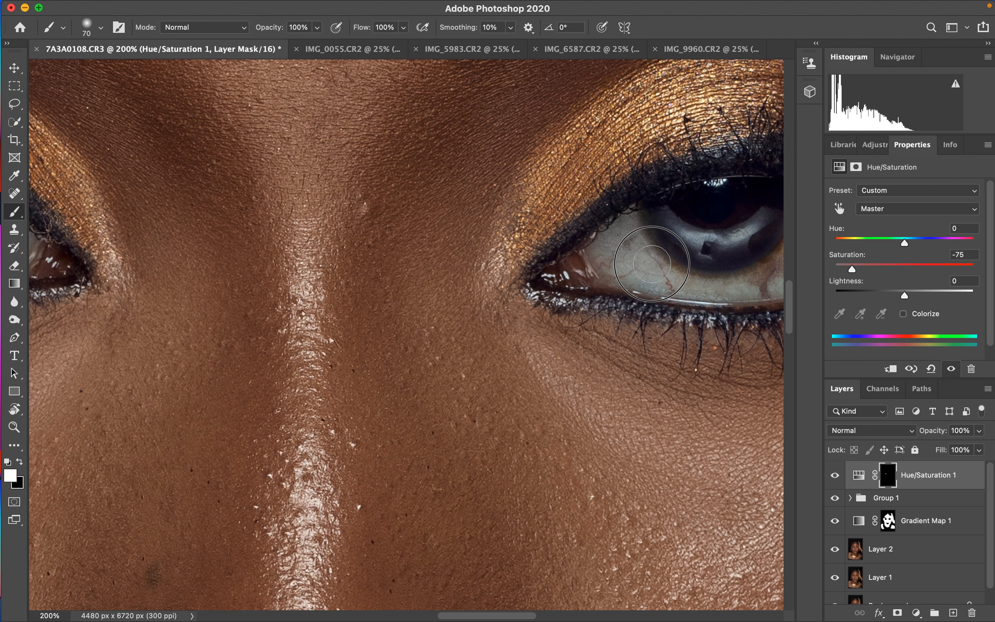
{"action": "key", "text": "space"}
{"action": "left_click_drag", "start_coordinate": [611, 297], "coordinate": [448, 322]}
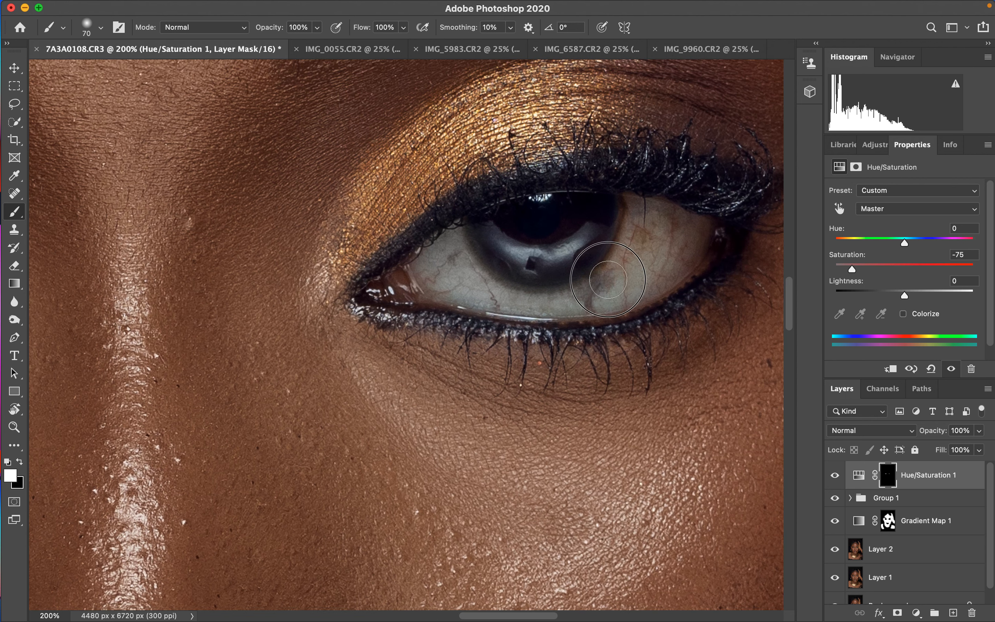
{"action": "mouse_move", "coordinate": [660, 230]}
{"action": "left_mouse_down"}
{"action": "mouse_move", "coordinate": [686, 230]}
{"action": "mouse_move", "coordinate": [643, 270]}
{"action": "mouse_move", "coordinate": [548, 294]}
{"action": "mouse_move", "coordinate": [636, 248]}
{"action": "mouse_move", "coordinate": [637, 207]}
{"action": "mouse_move", "coordinate": [650, 238]}
{"action": "mouse_move", "coordinate": [672, 228]}
{"action": "mouse_move", "coordinate": [644, 257]}
{"action": "mouse_move", "coordinate": [575, 276]}
{"action": "left_mouse_up"}
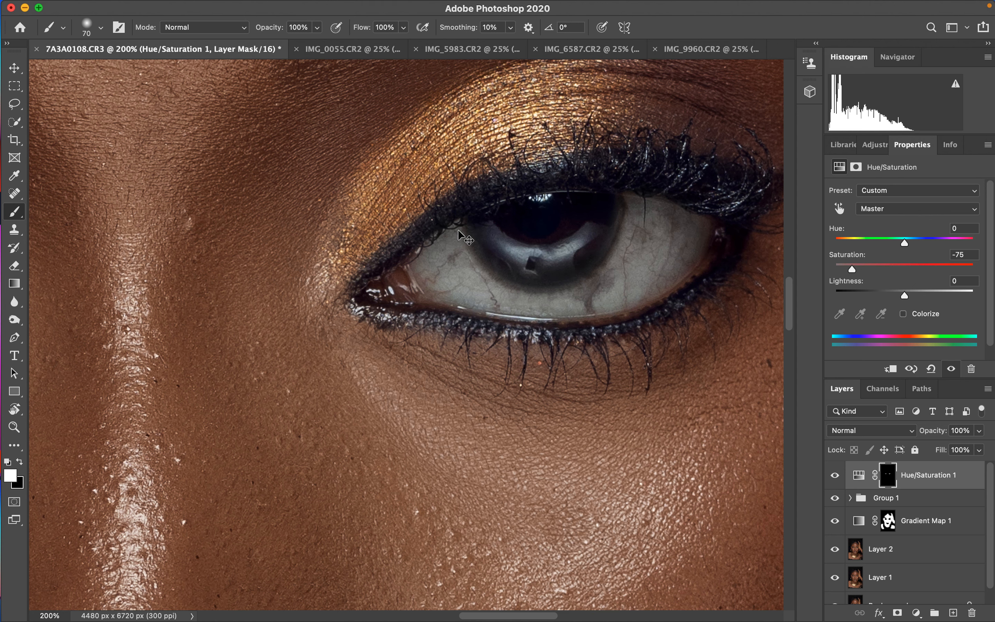
Examine the desaturated eye whites in the full portrait
{"action": "key", "text": "super+minus"}
{"action": "key", "text": "super+minus"}
{"action": "key", "text": "super+minus"}
{"action": "key", "text": "super+minus"}
{"action": "key", "text": "super+minus"}
{"action": "key", "text": "super+minus"}
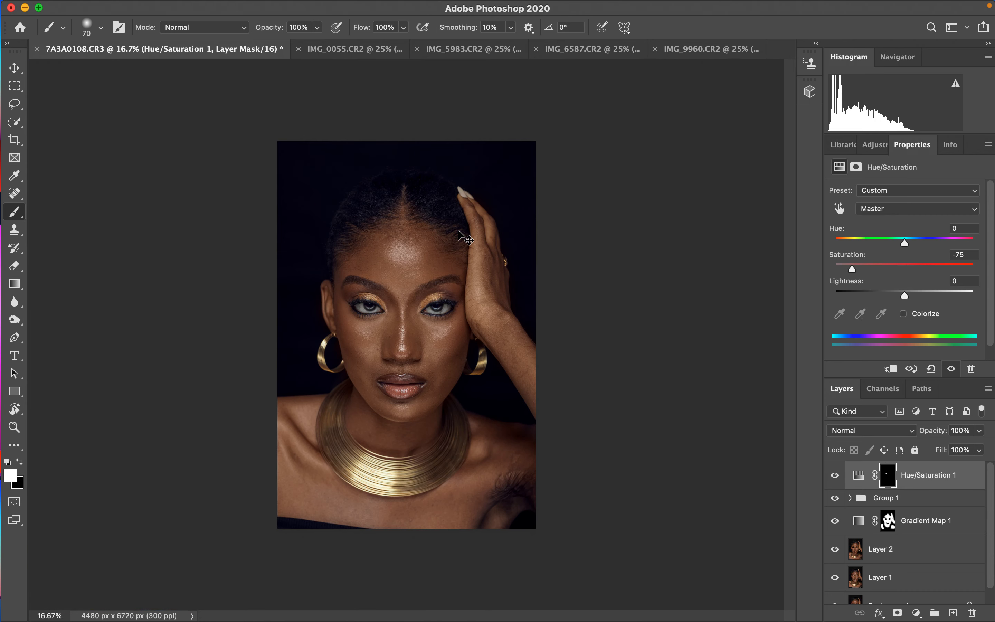
{"action": "key", "text": "super+plus"}
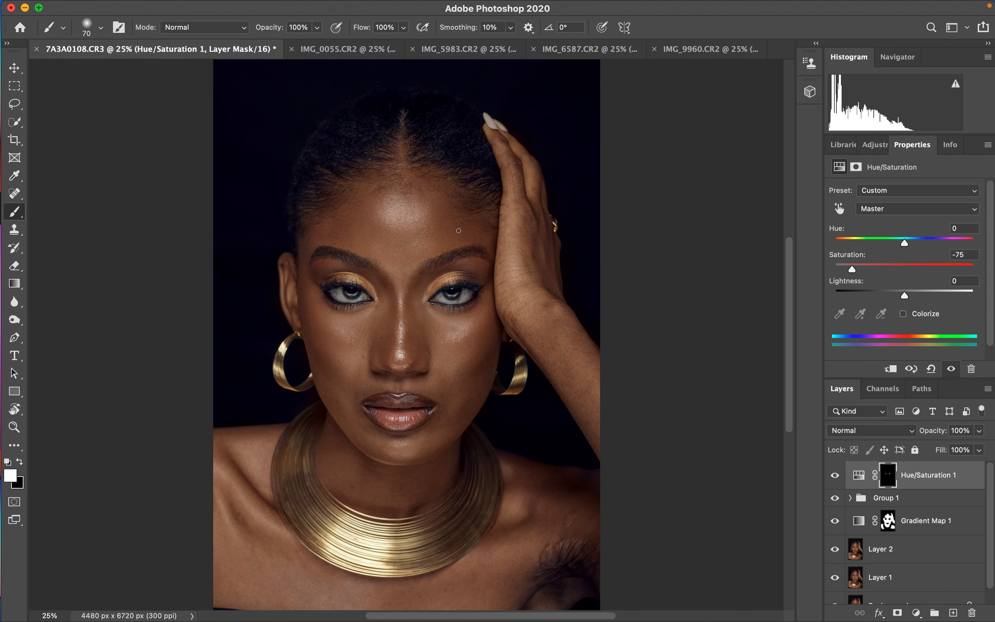
Set the opacity of Gradient Map 1 in IMG_0055.CR2 to 42%
{"action": "left_click", "coordinate": [355, 50]}
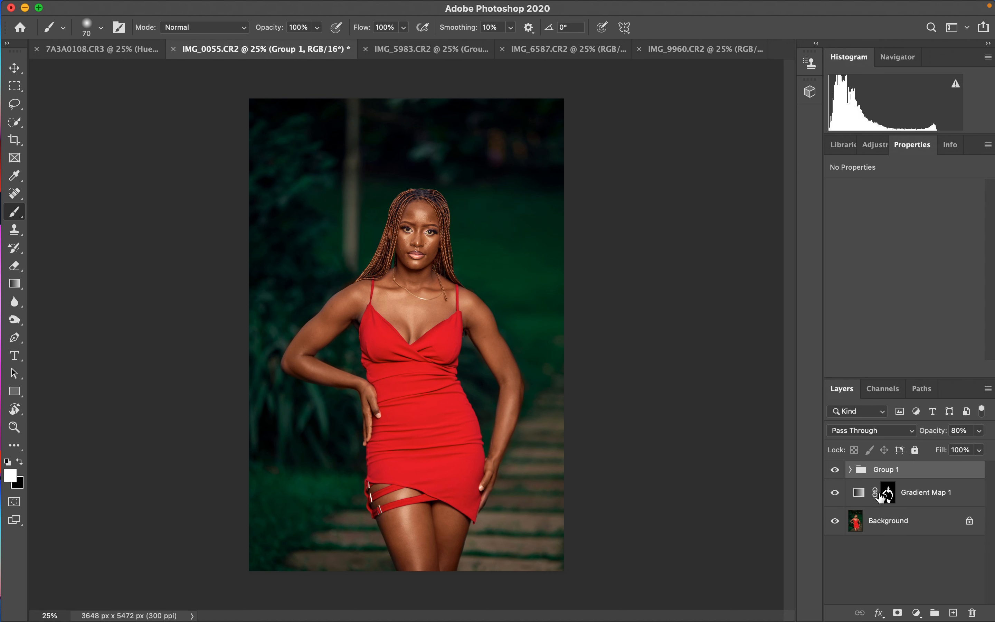
{"action": "left_click", "coordinate": [932, 495]}
{"action": "left_click_drag", "start_coordinate": [935, 437], "coordinate": [917, 431]}
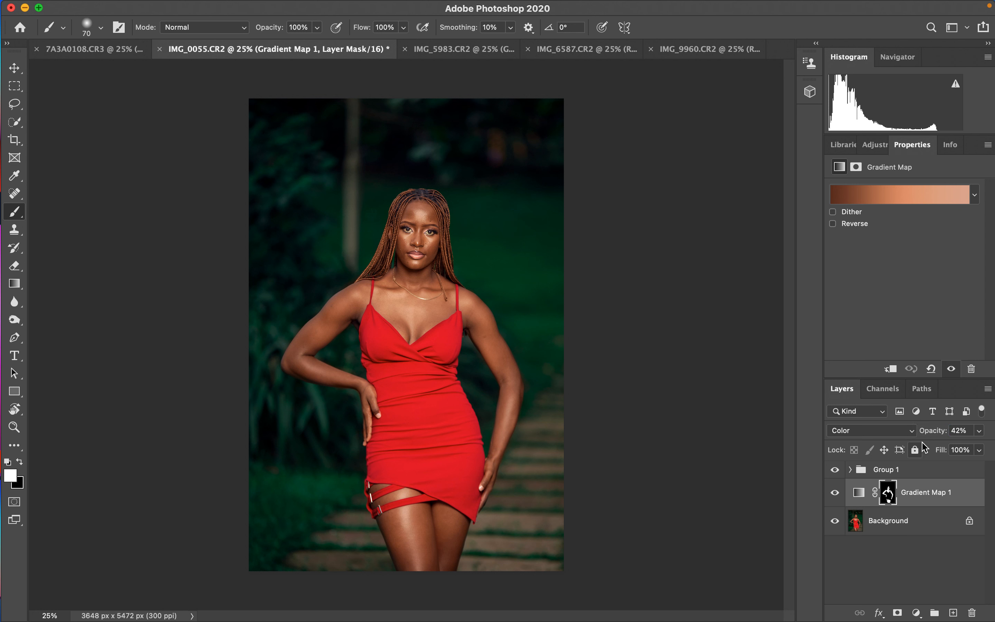